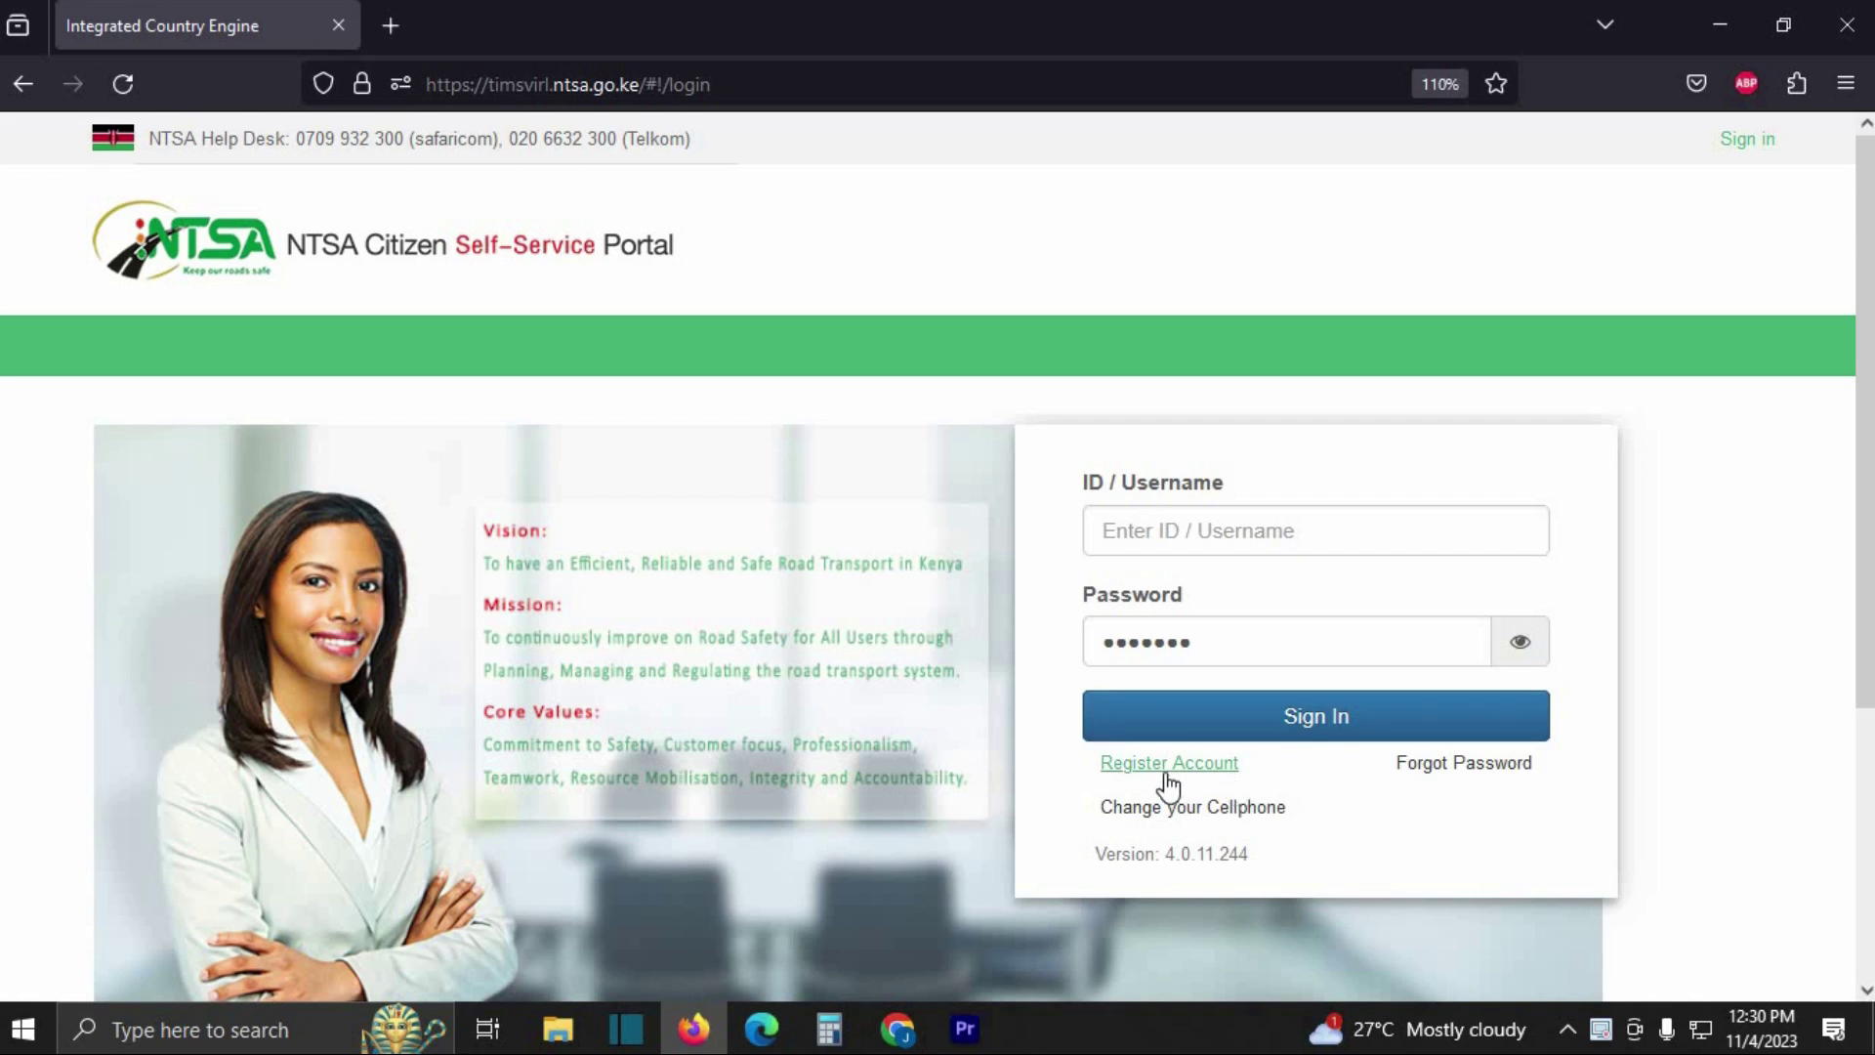
Begin account registration from the login page with the INDIVIDUAL registration type
left_click(1162, 769)
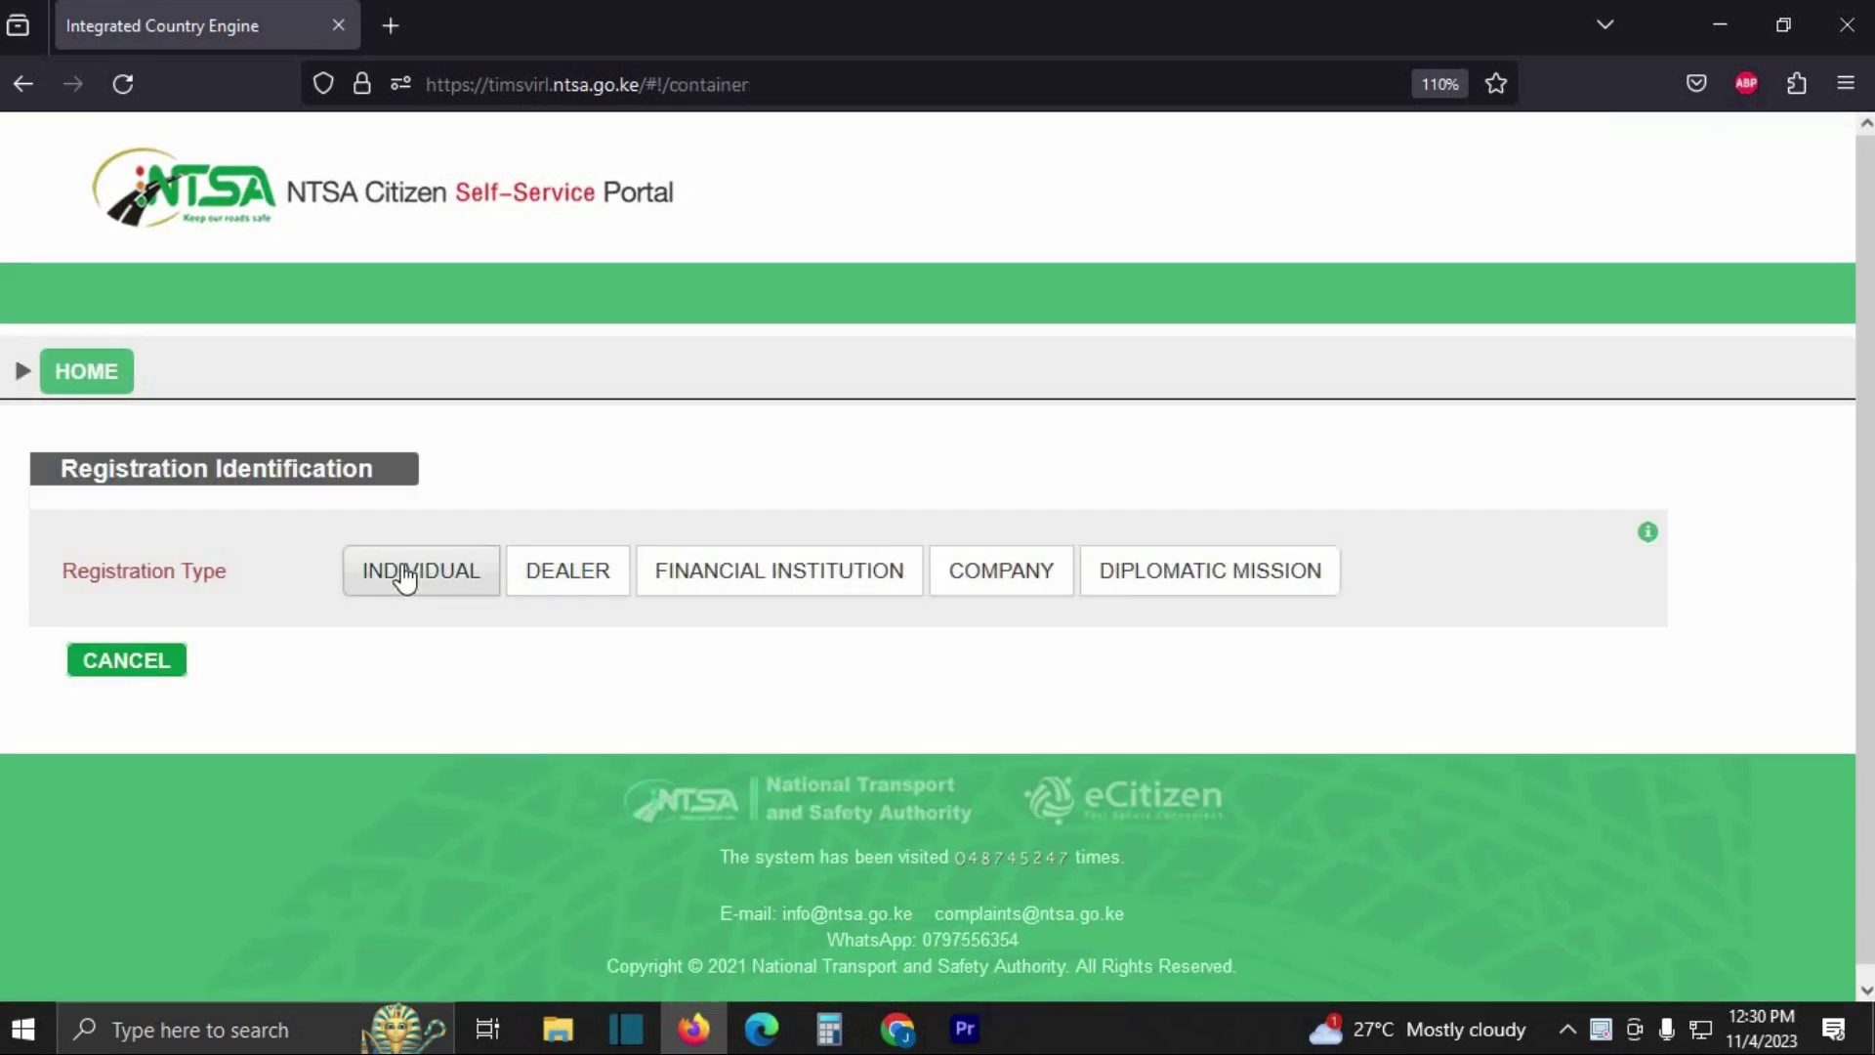
left_click(406, 578)
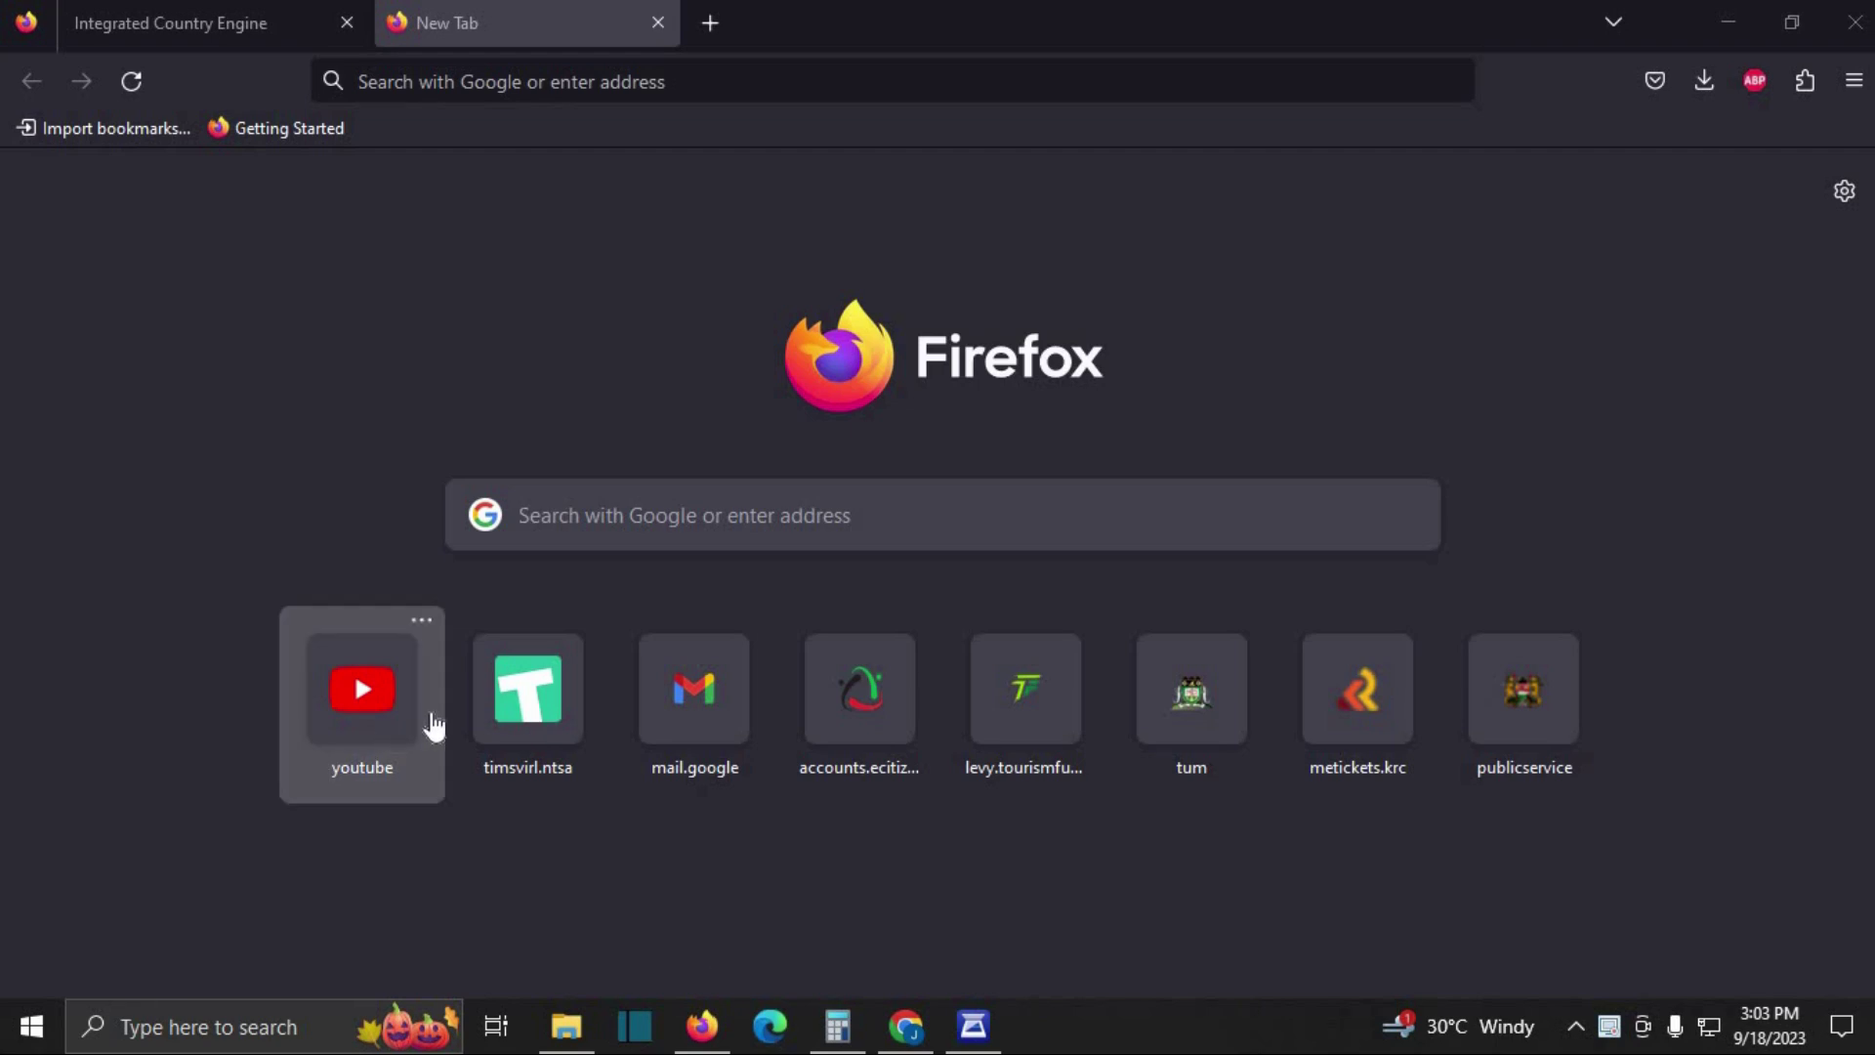
Open the timsvirl.ntsa portal from the new-tab shortcuts and go to Register Account
left_click(515, 696)
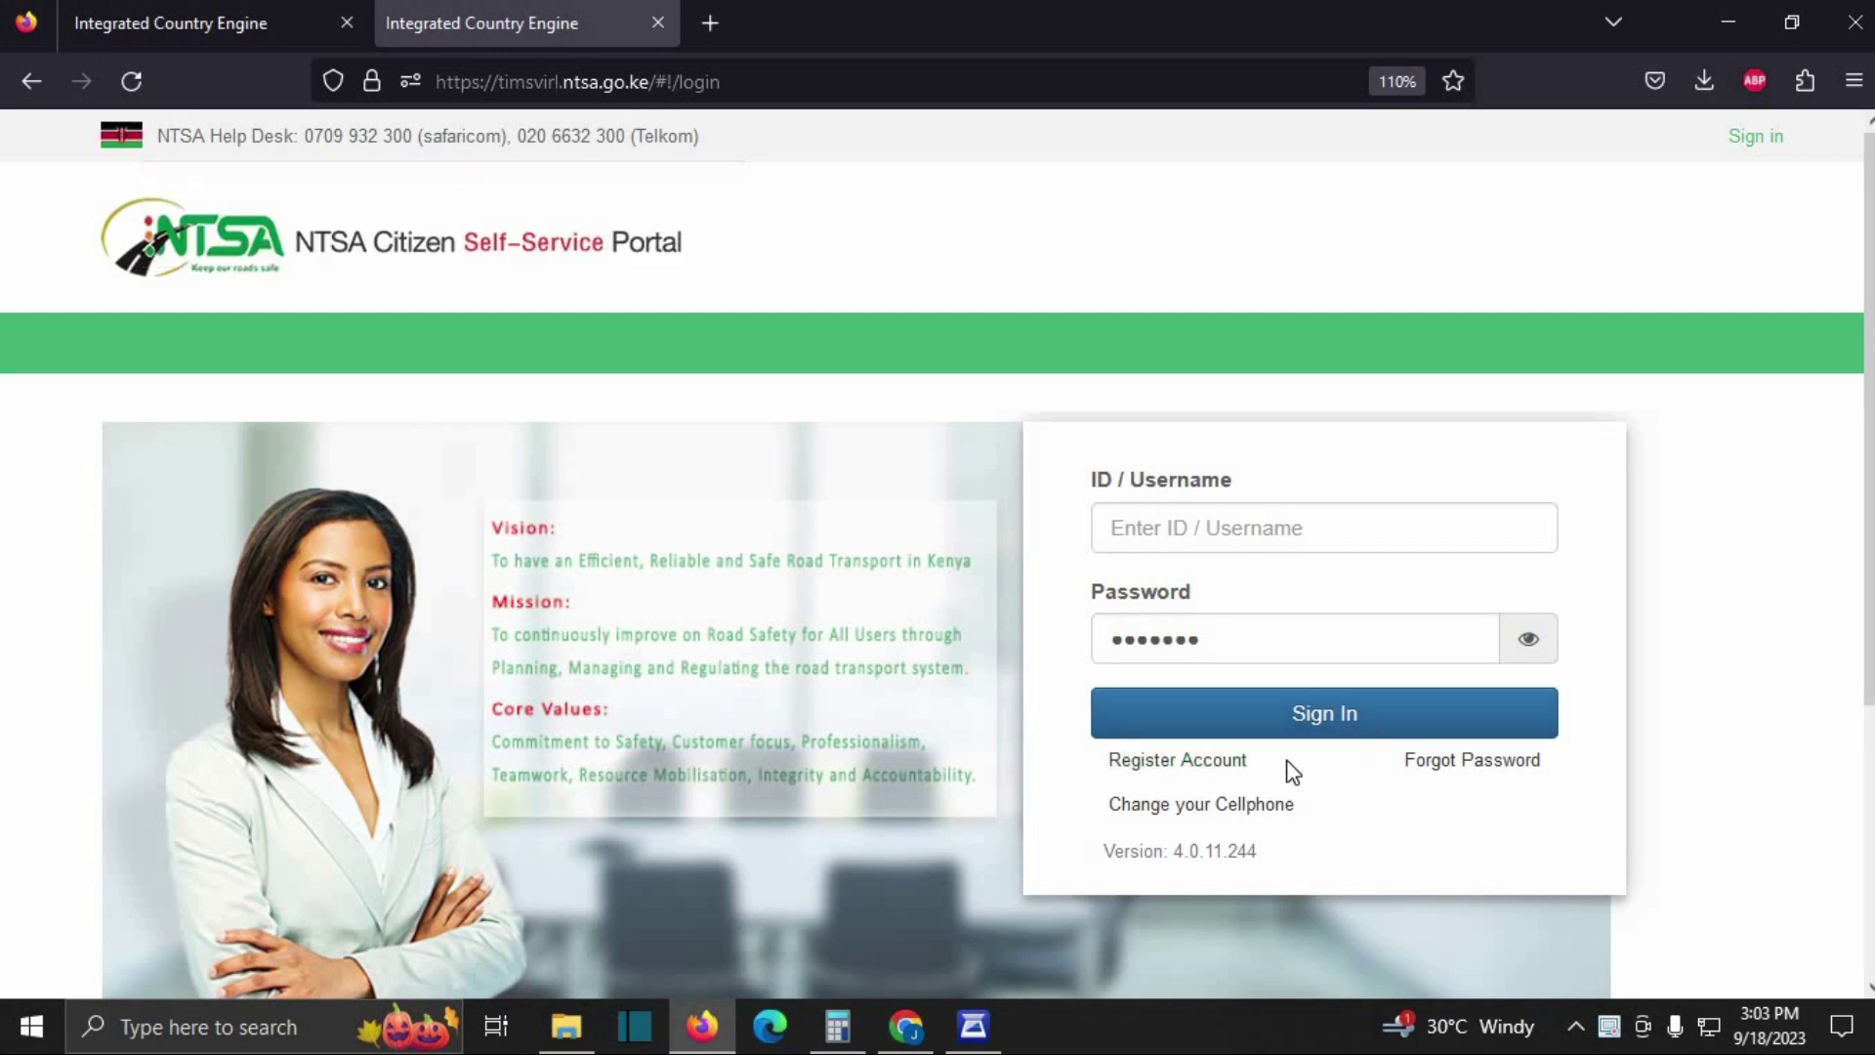
left_click(1242, 761)
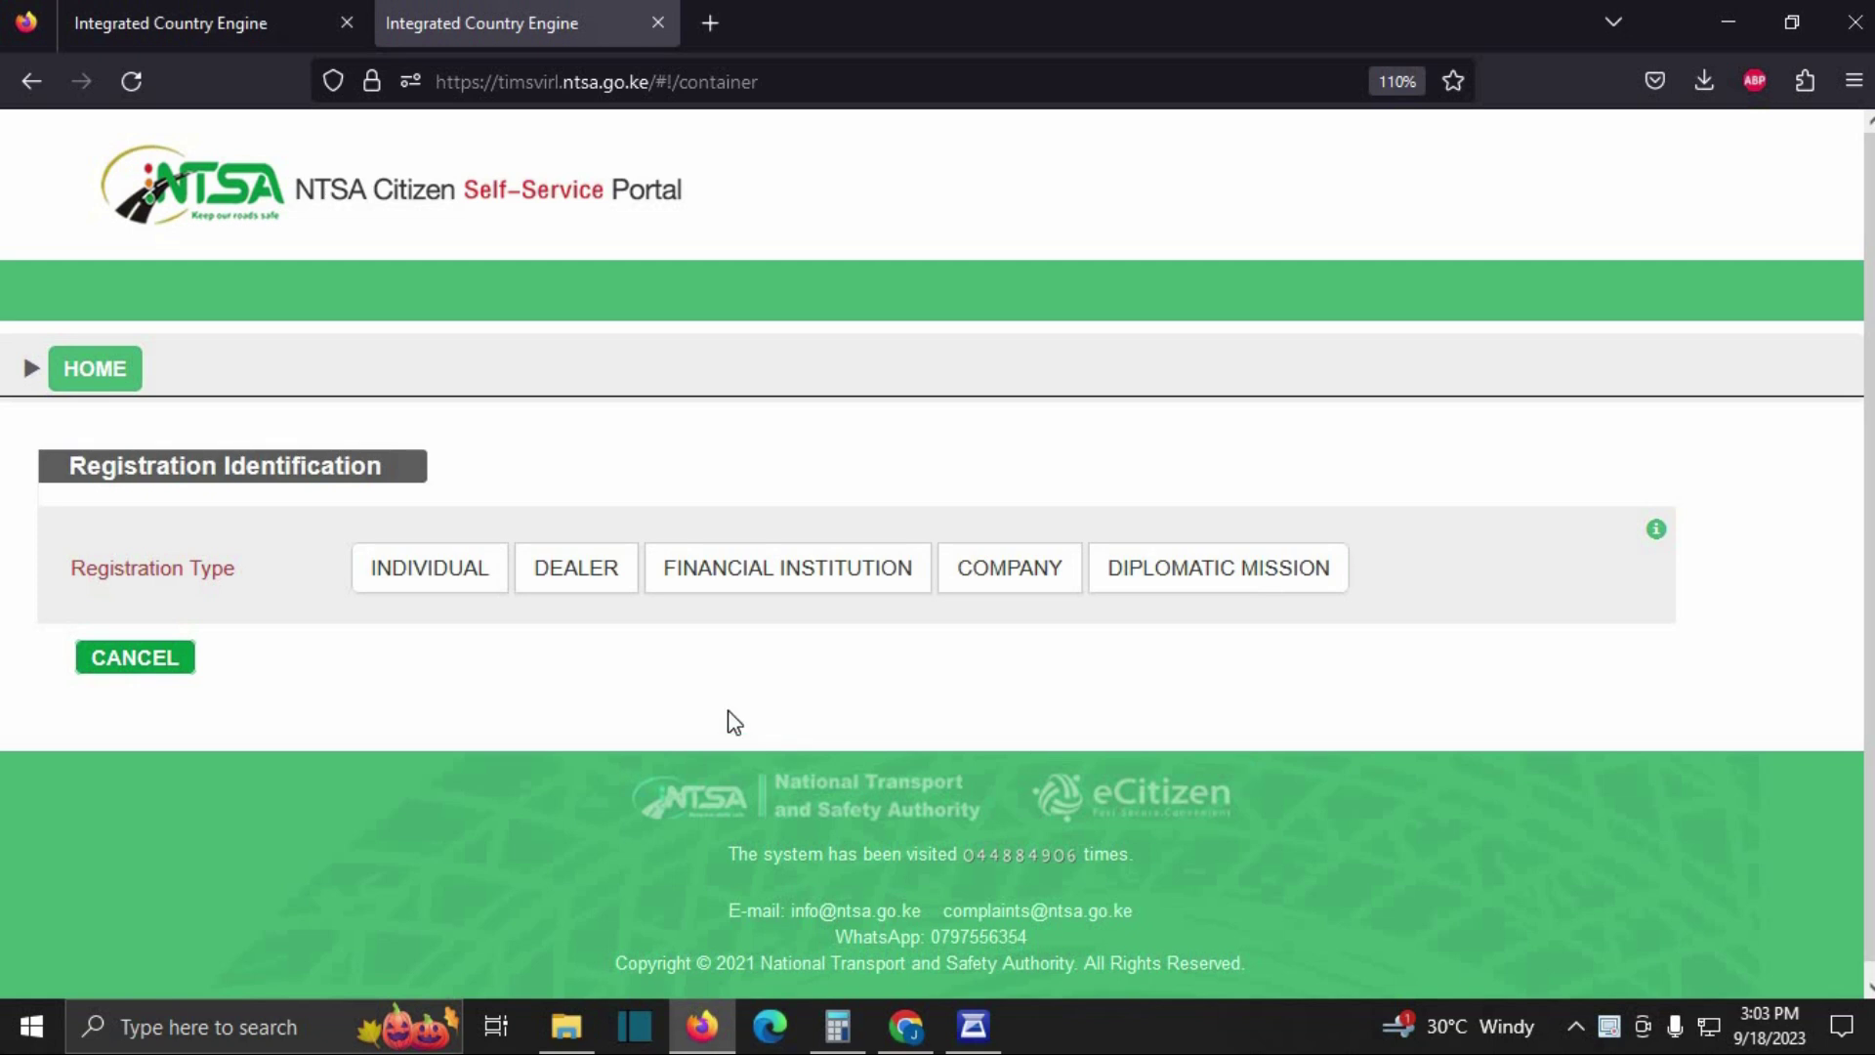
Choose INDIVIDUAL with Individual Type 1 - CITIZEN and continue to Personal Information
left_click(473, 592)
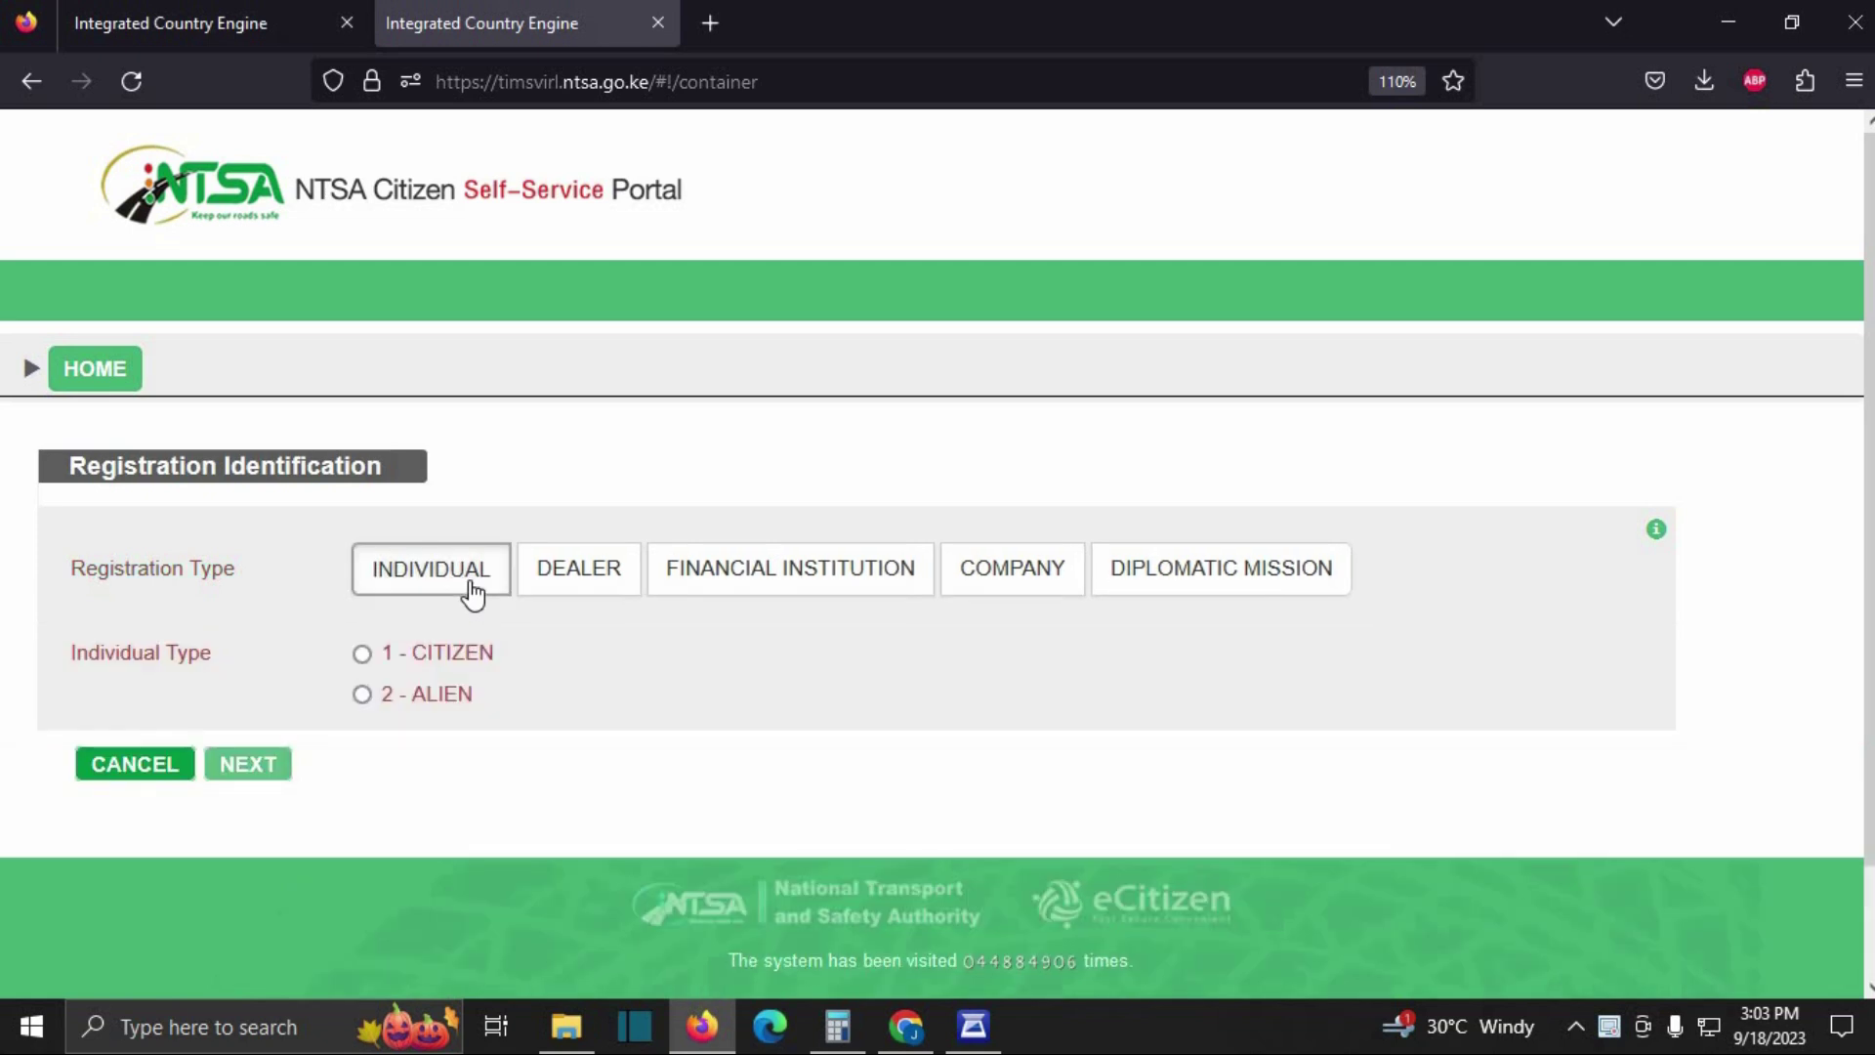
left_click(366, 654)
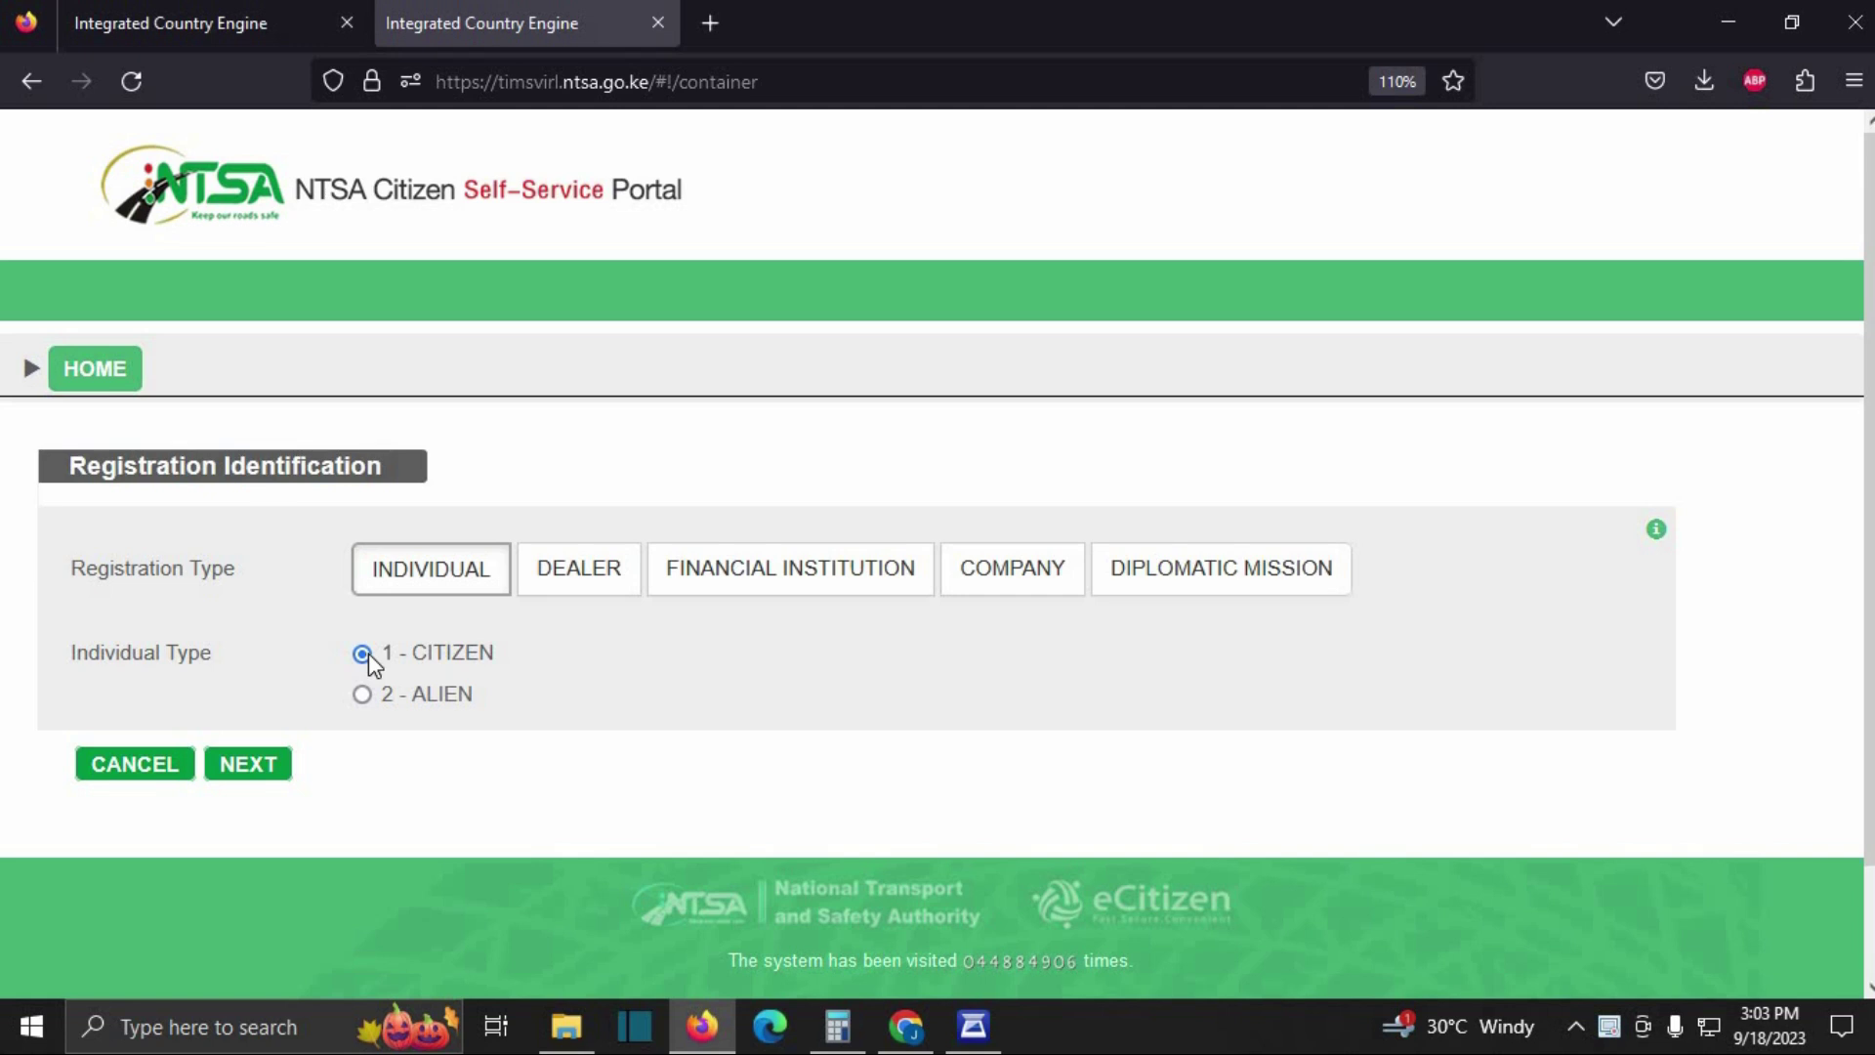
left_click(248, 764)
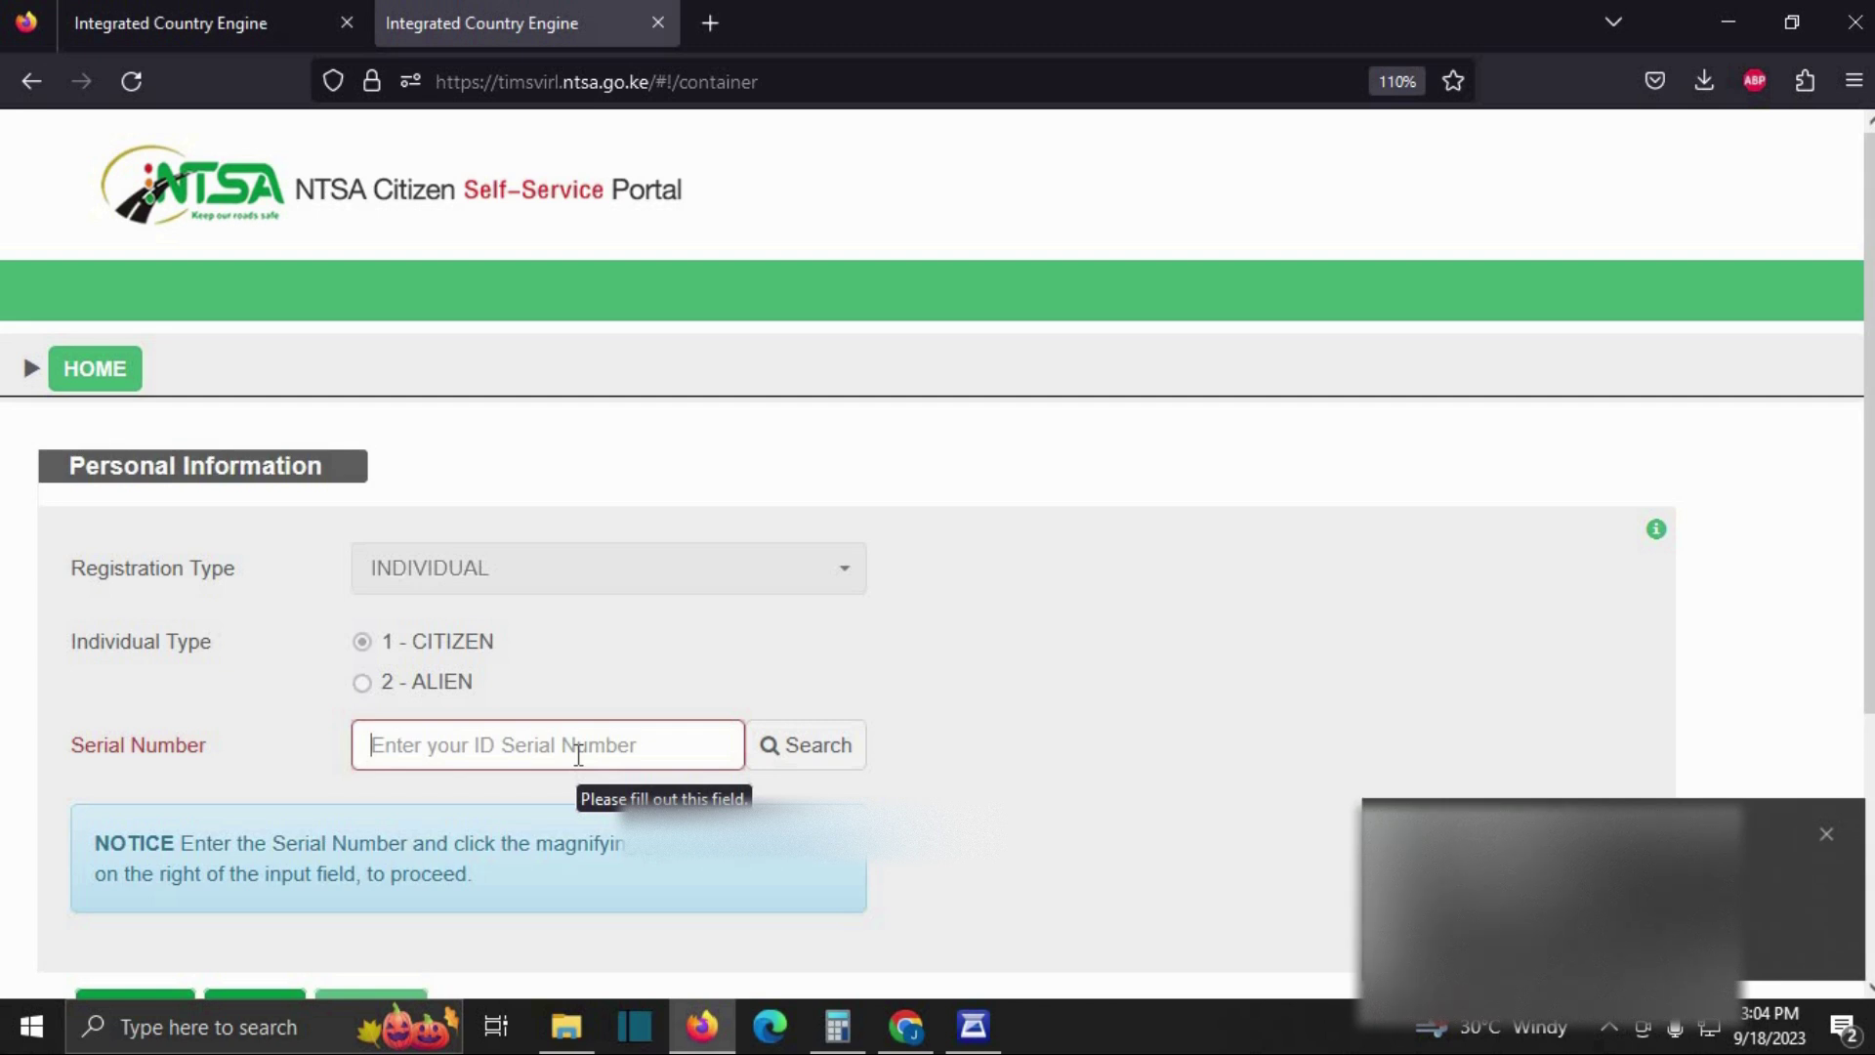
Paste the ID serial number, search it, and dismiss the person-not-found error
key("ctrl+v")
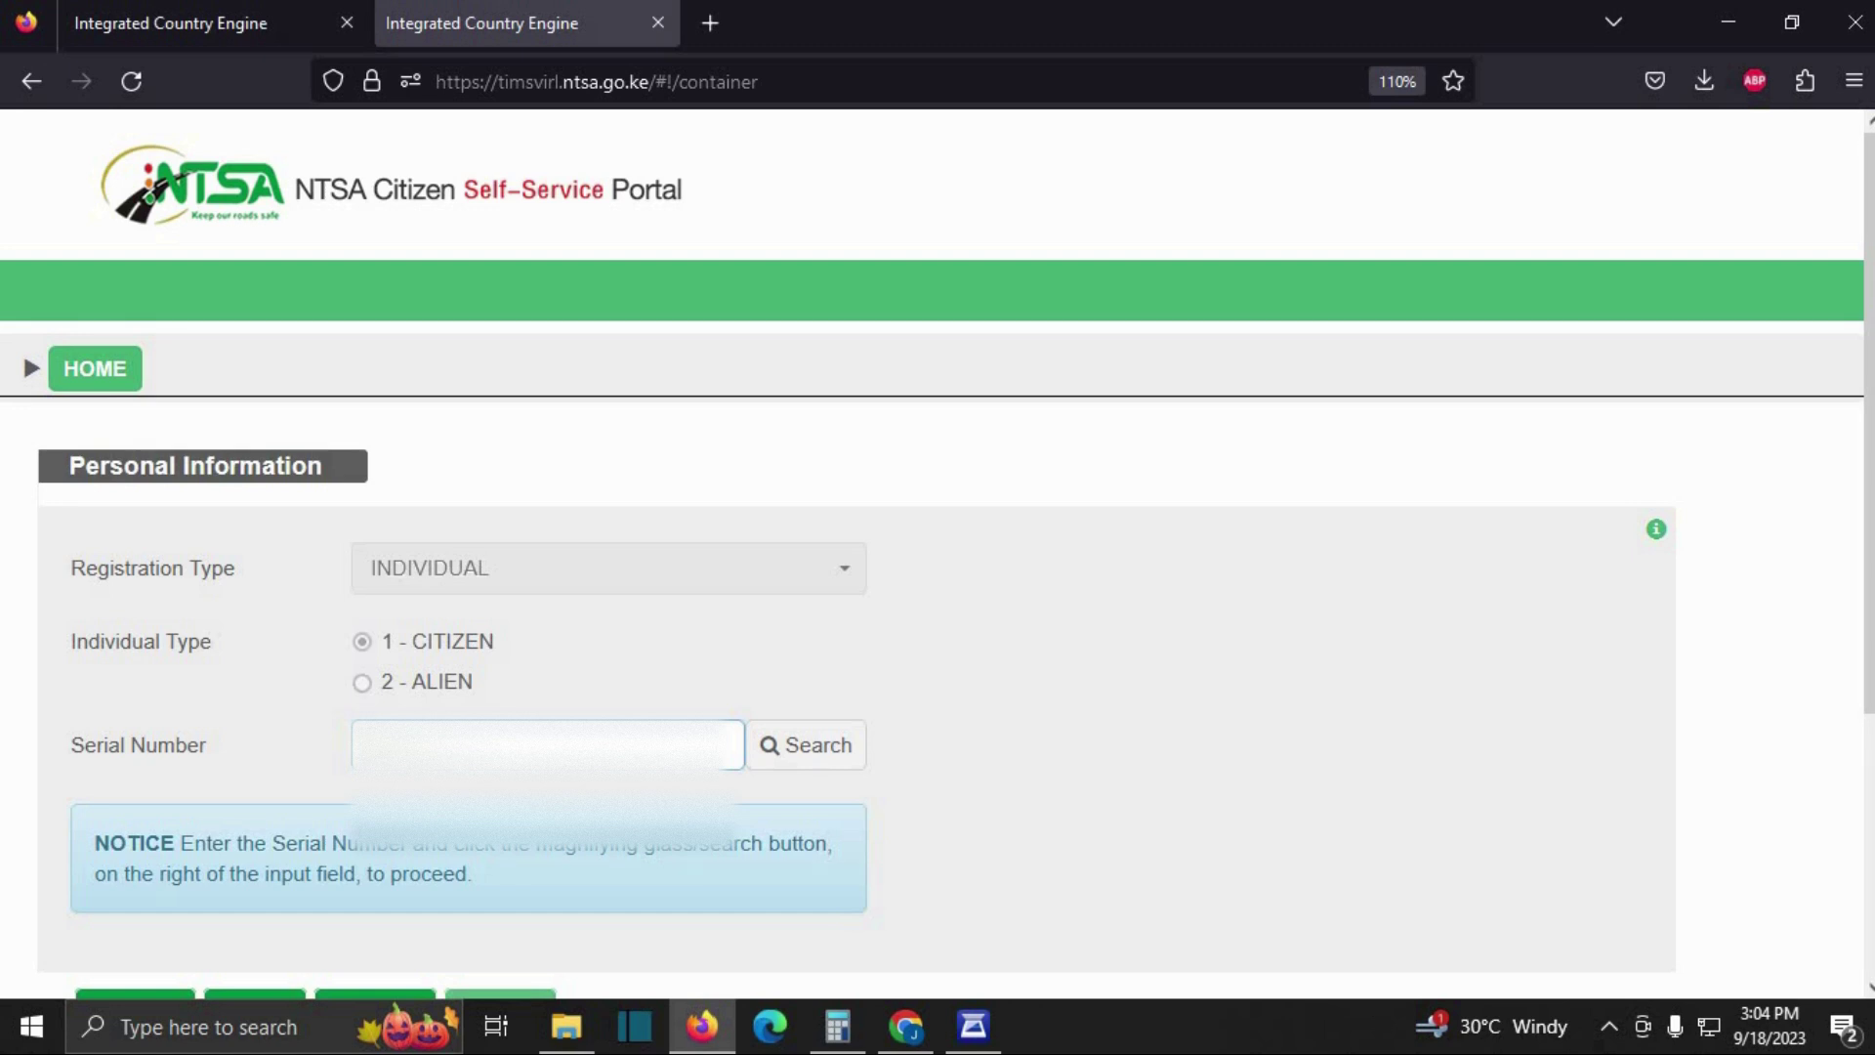
key("ctrl+v")
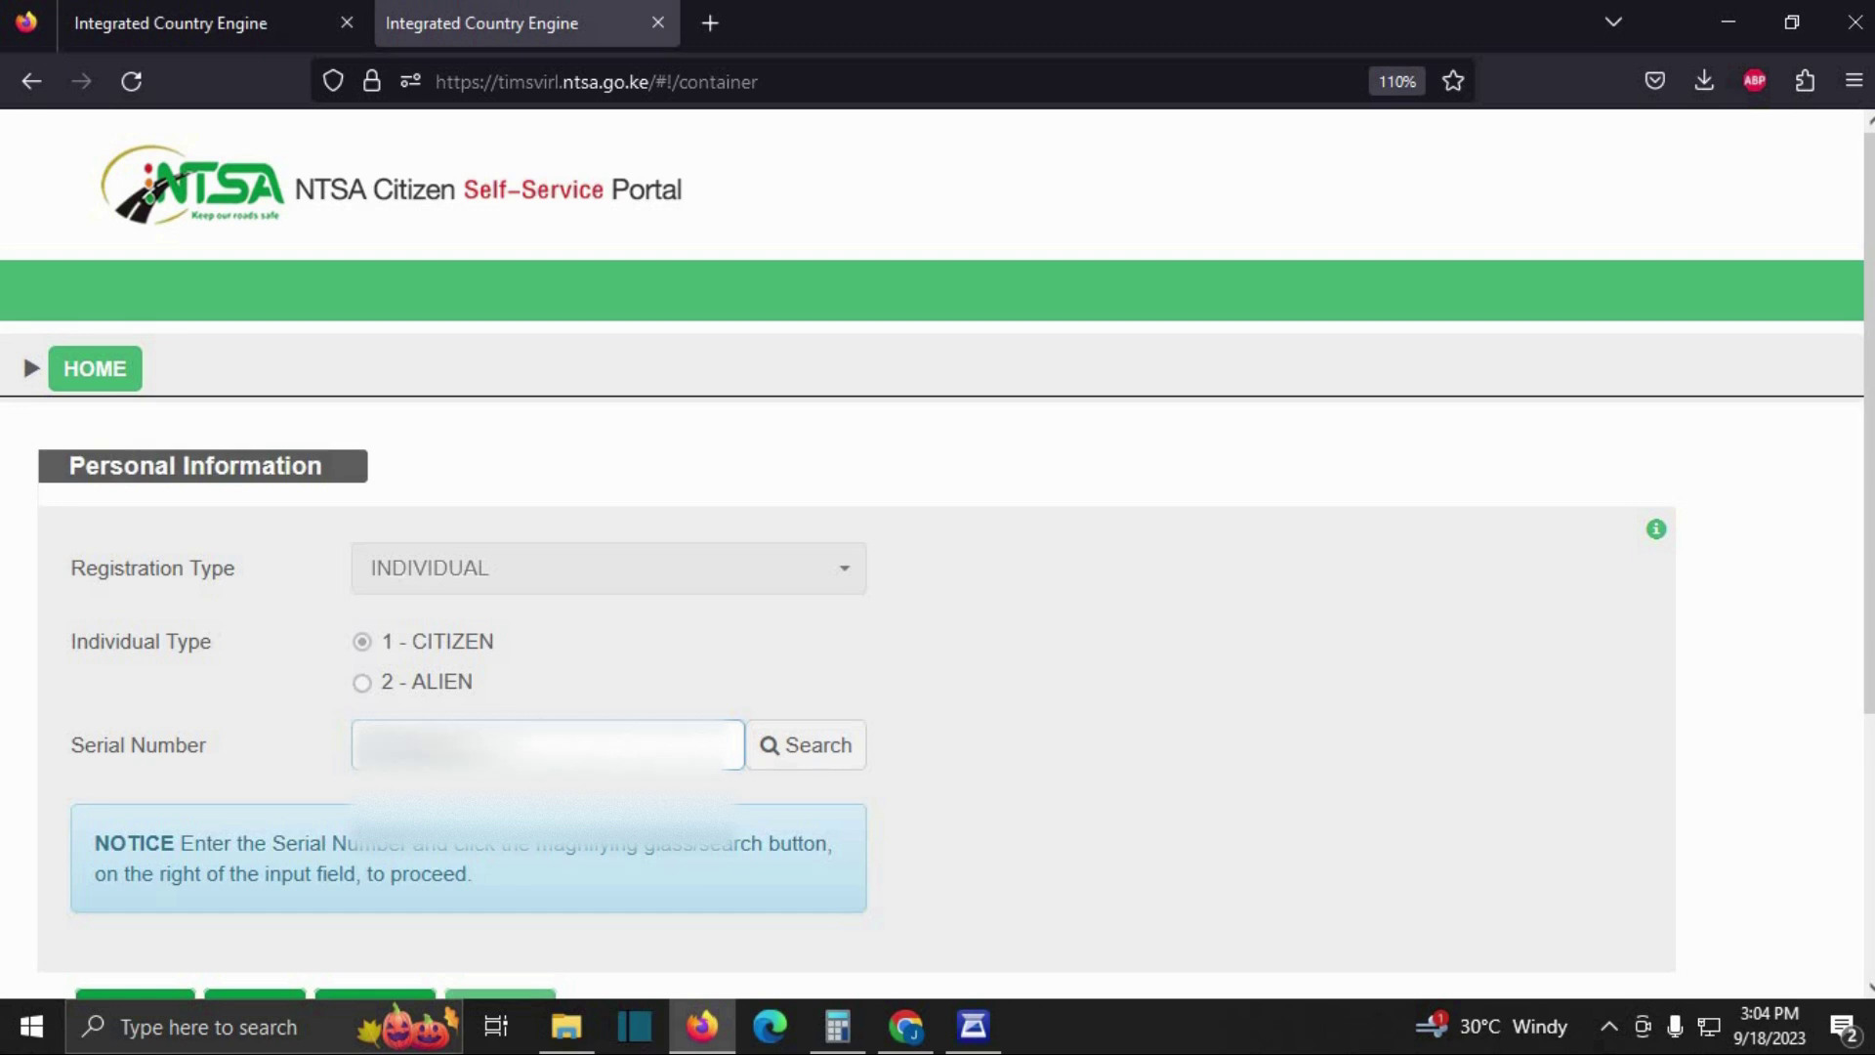
left_click(826, 754)
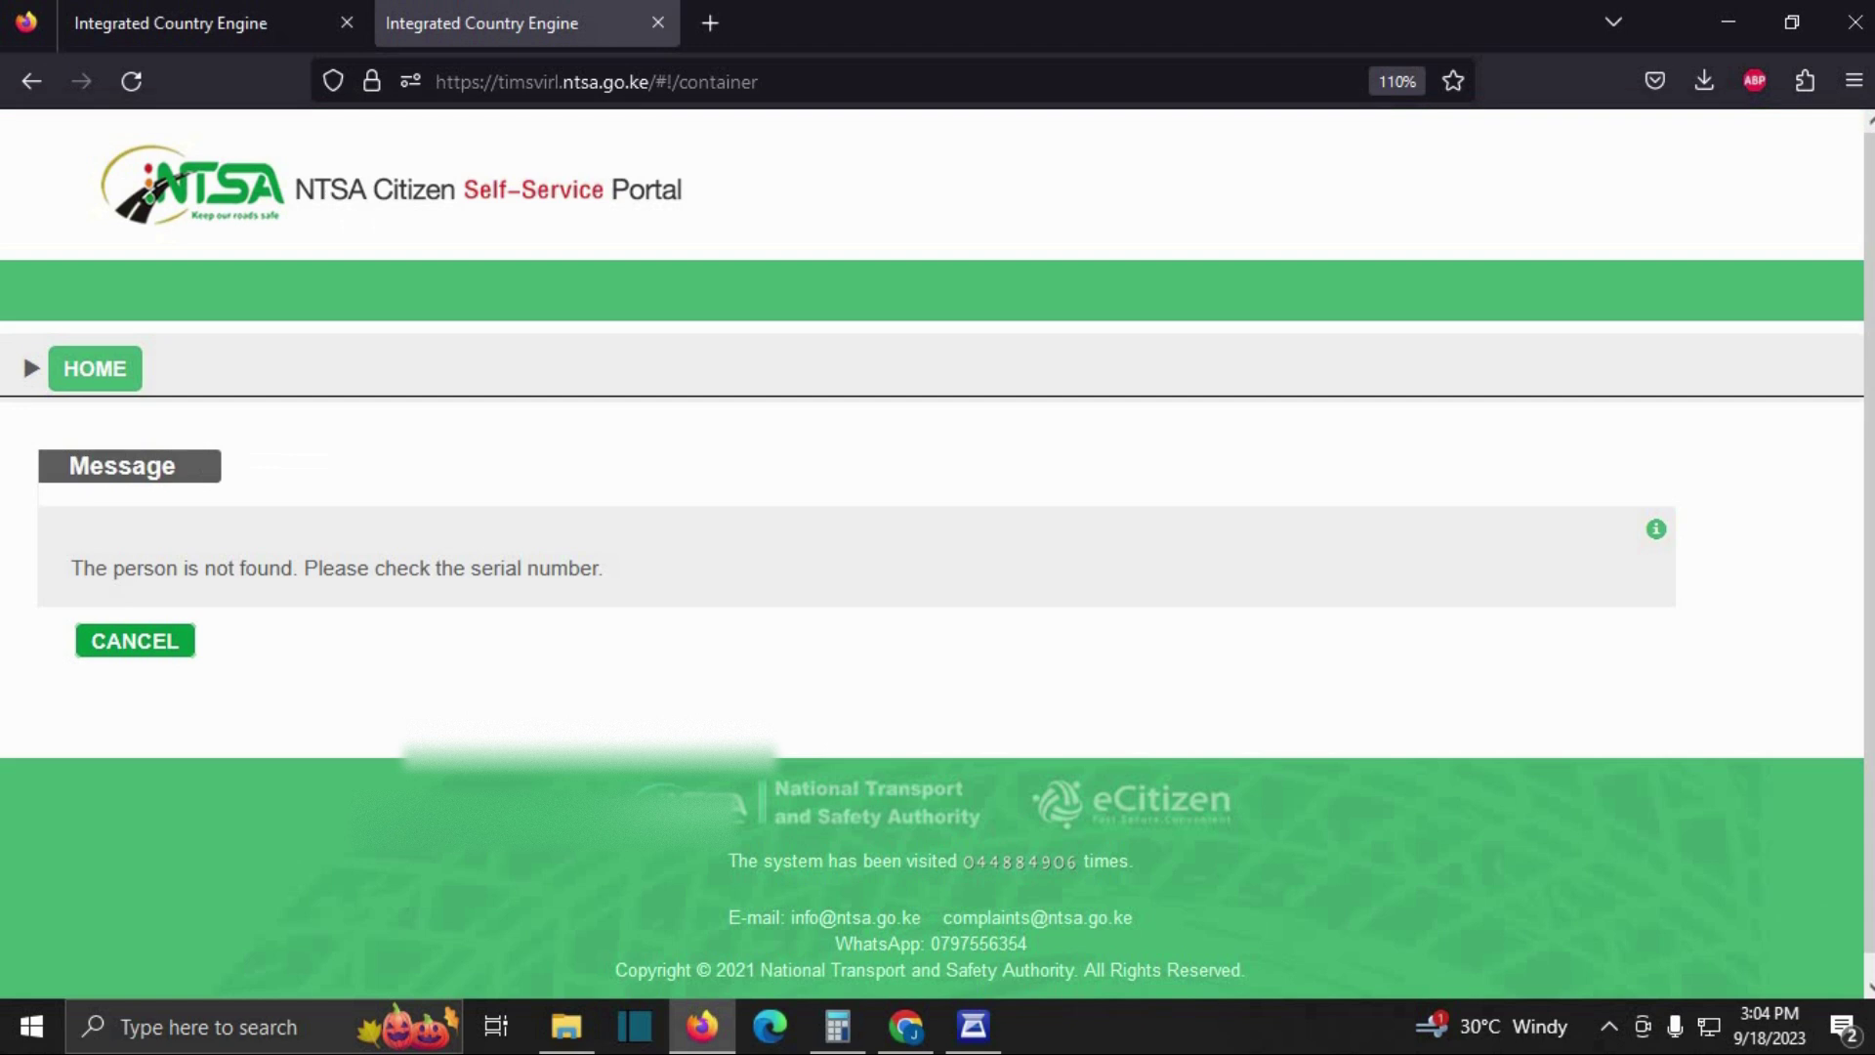
left_click(160, 645)
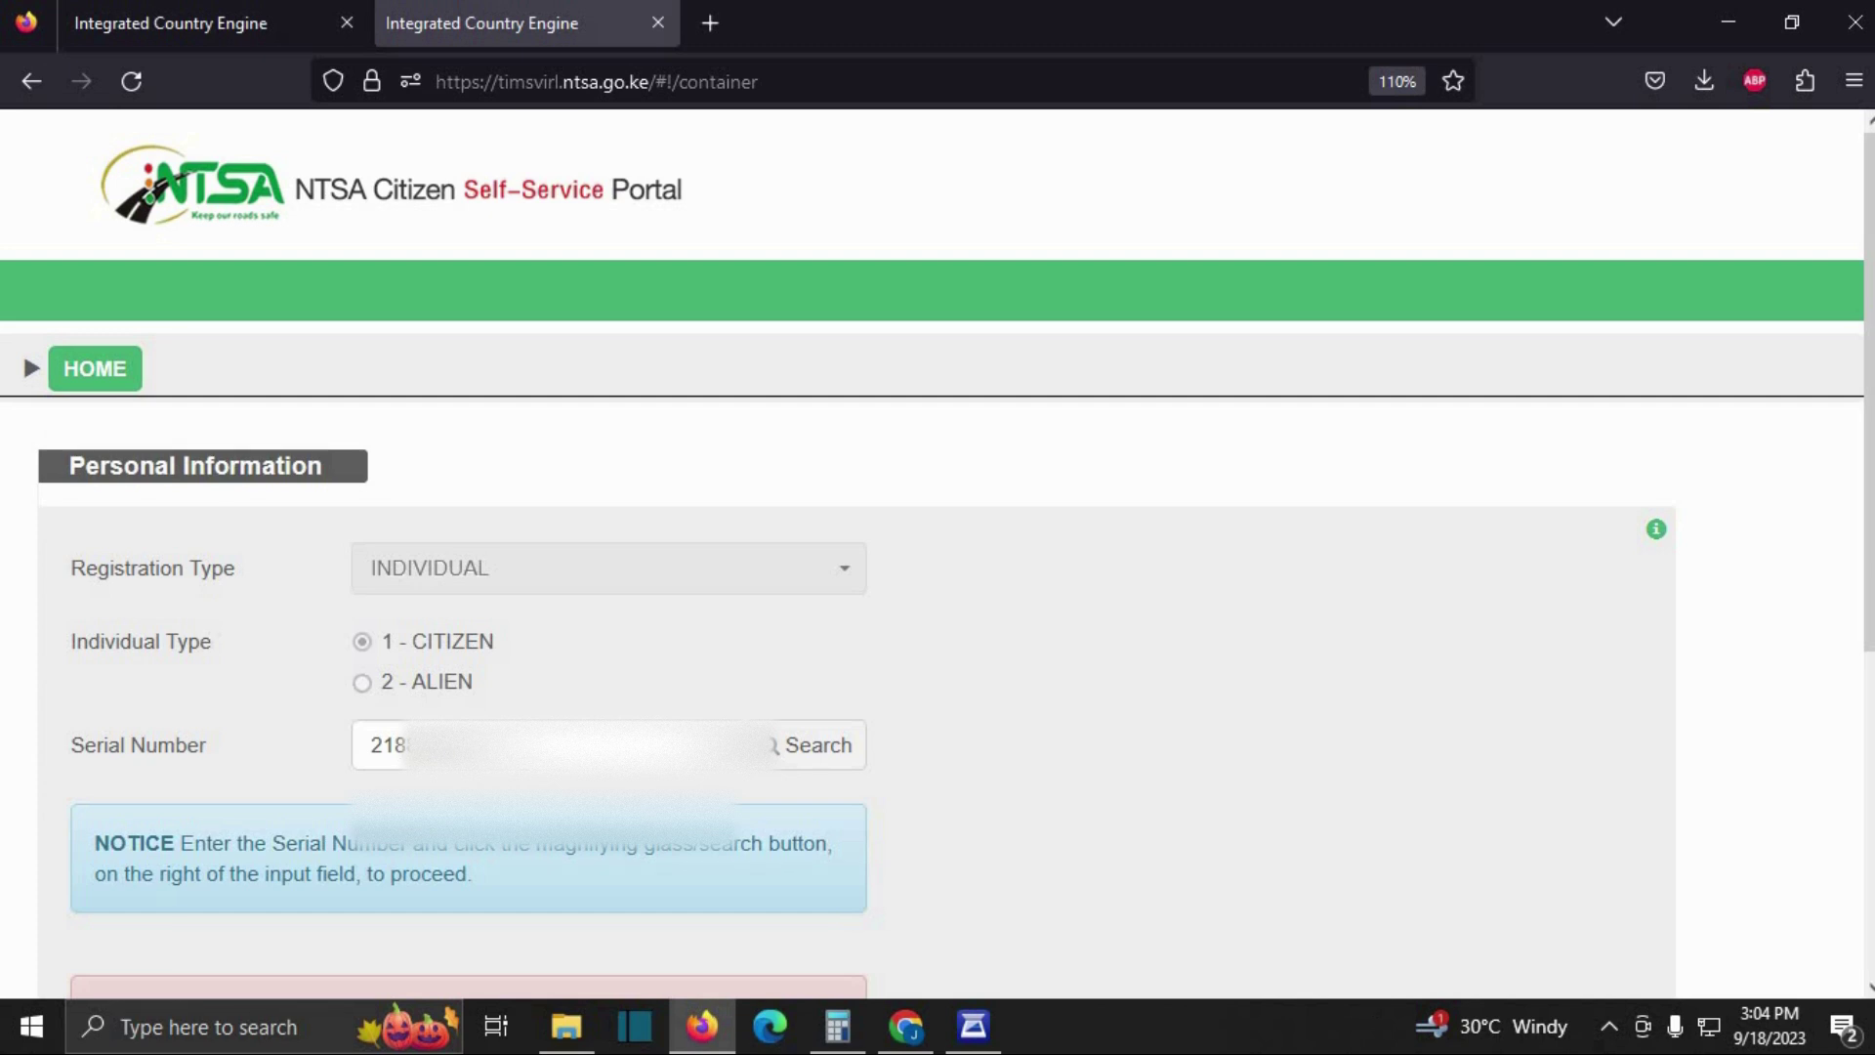
Re-search the serial number, try the mother's maiden name, and clear it after rejection
left_click(390, 744)
left_click(833, 742)
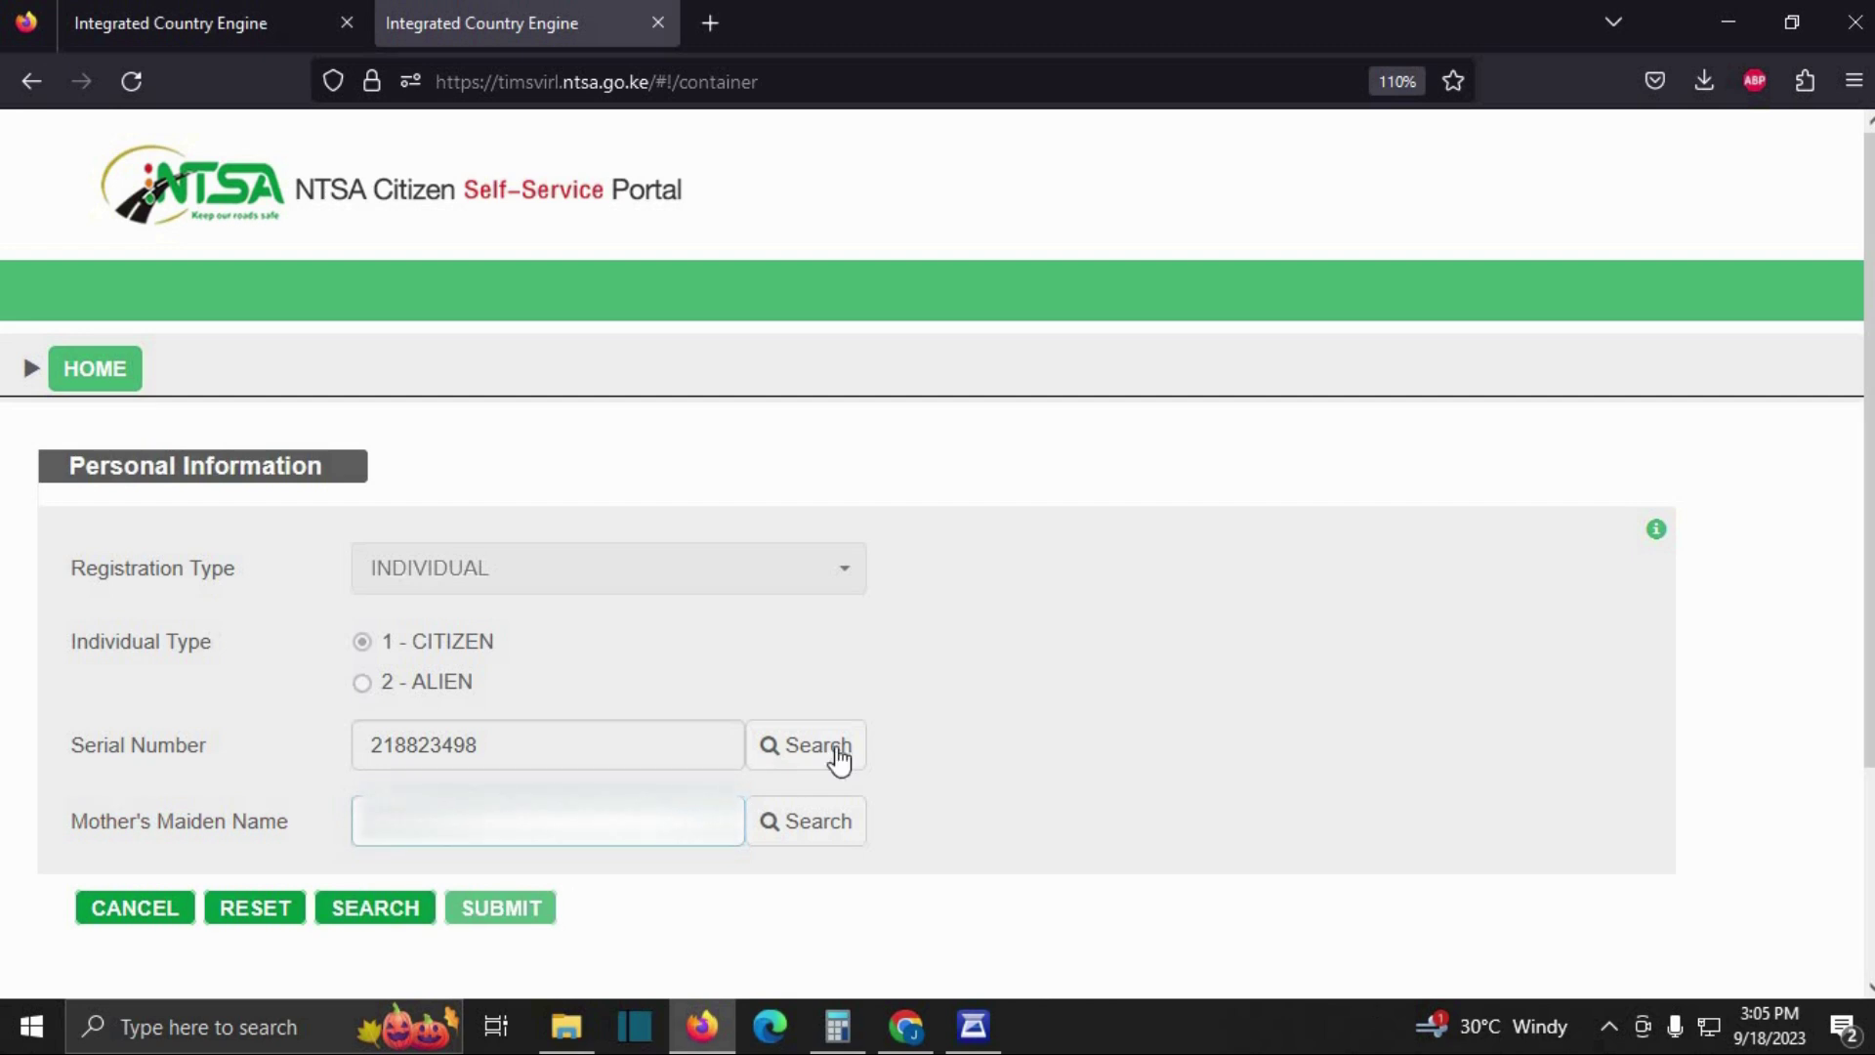
left_click(768, 824)
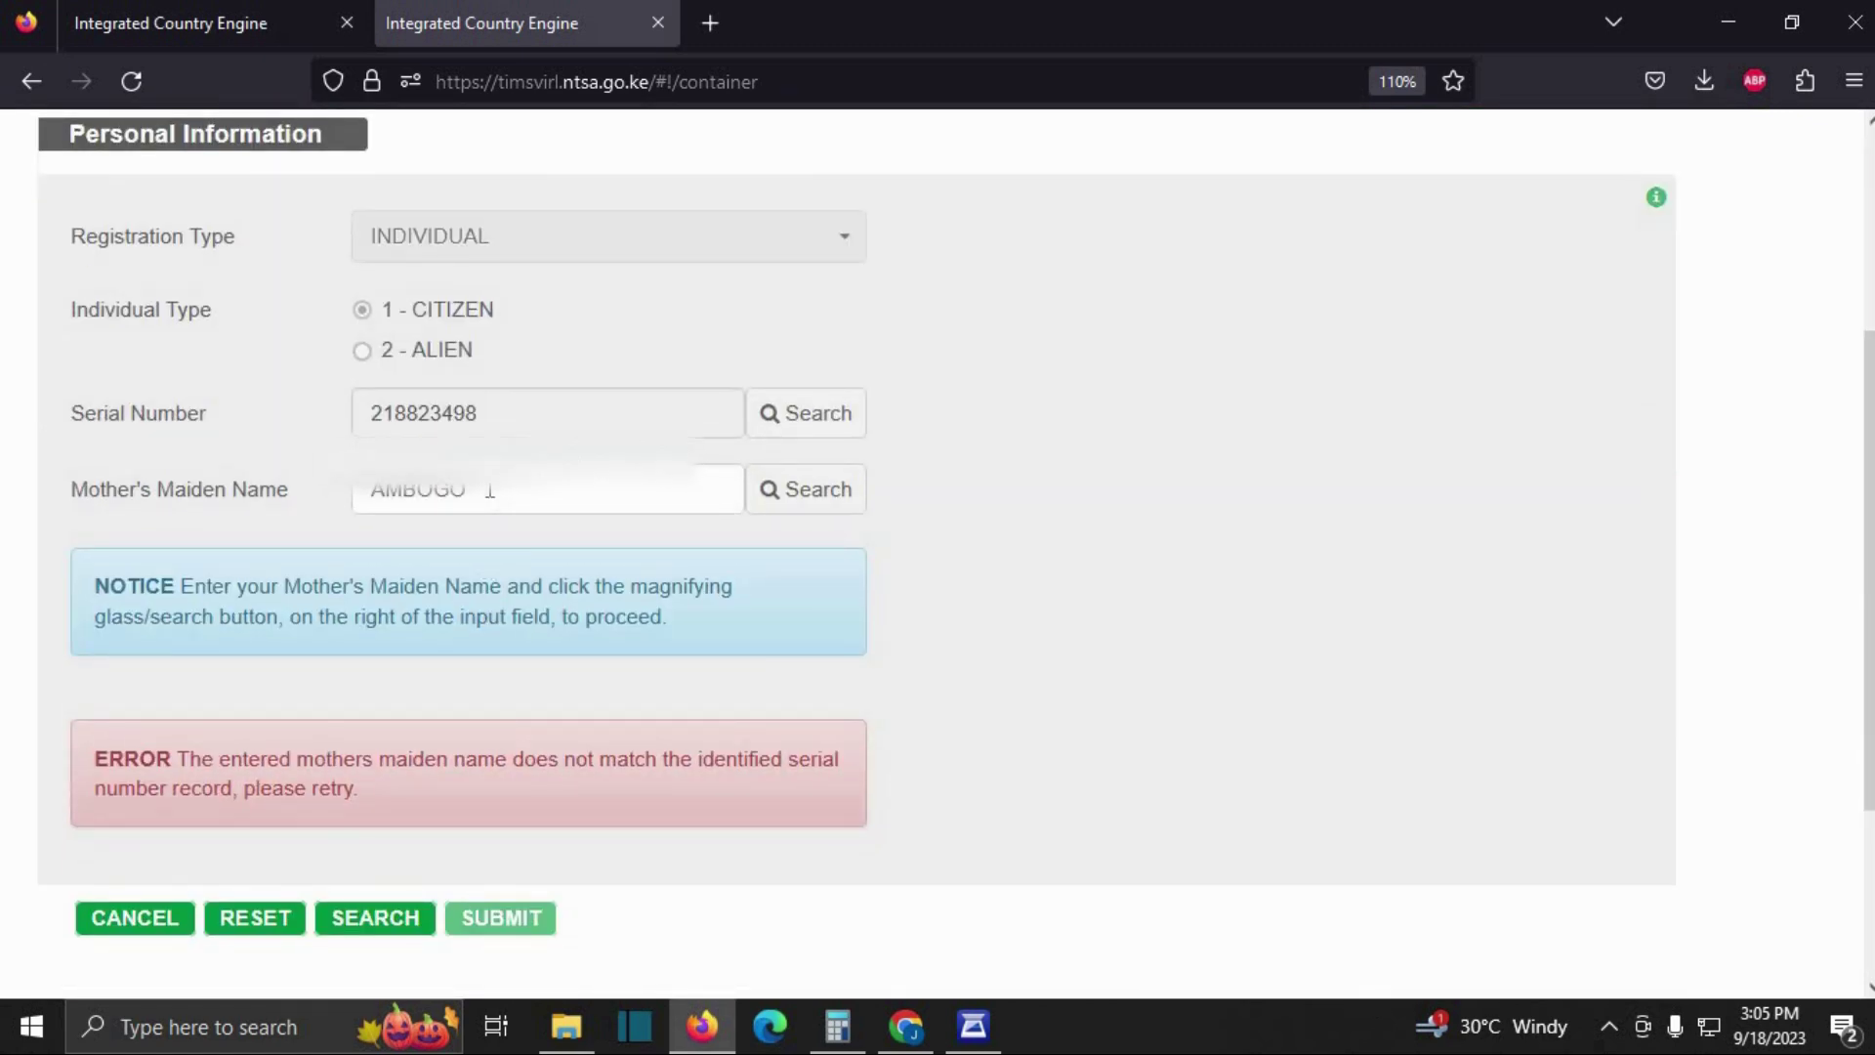
left_click_drag(467, 488, 335, 503)
key("BackSpace")
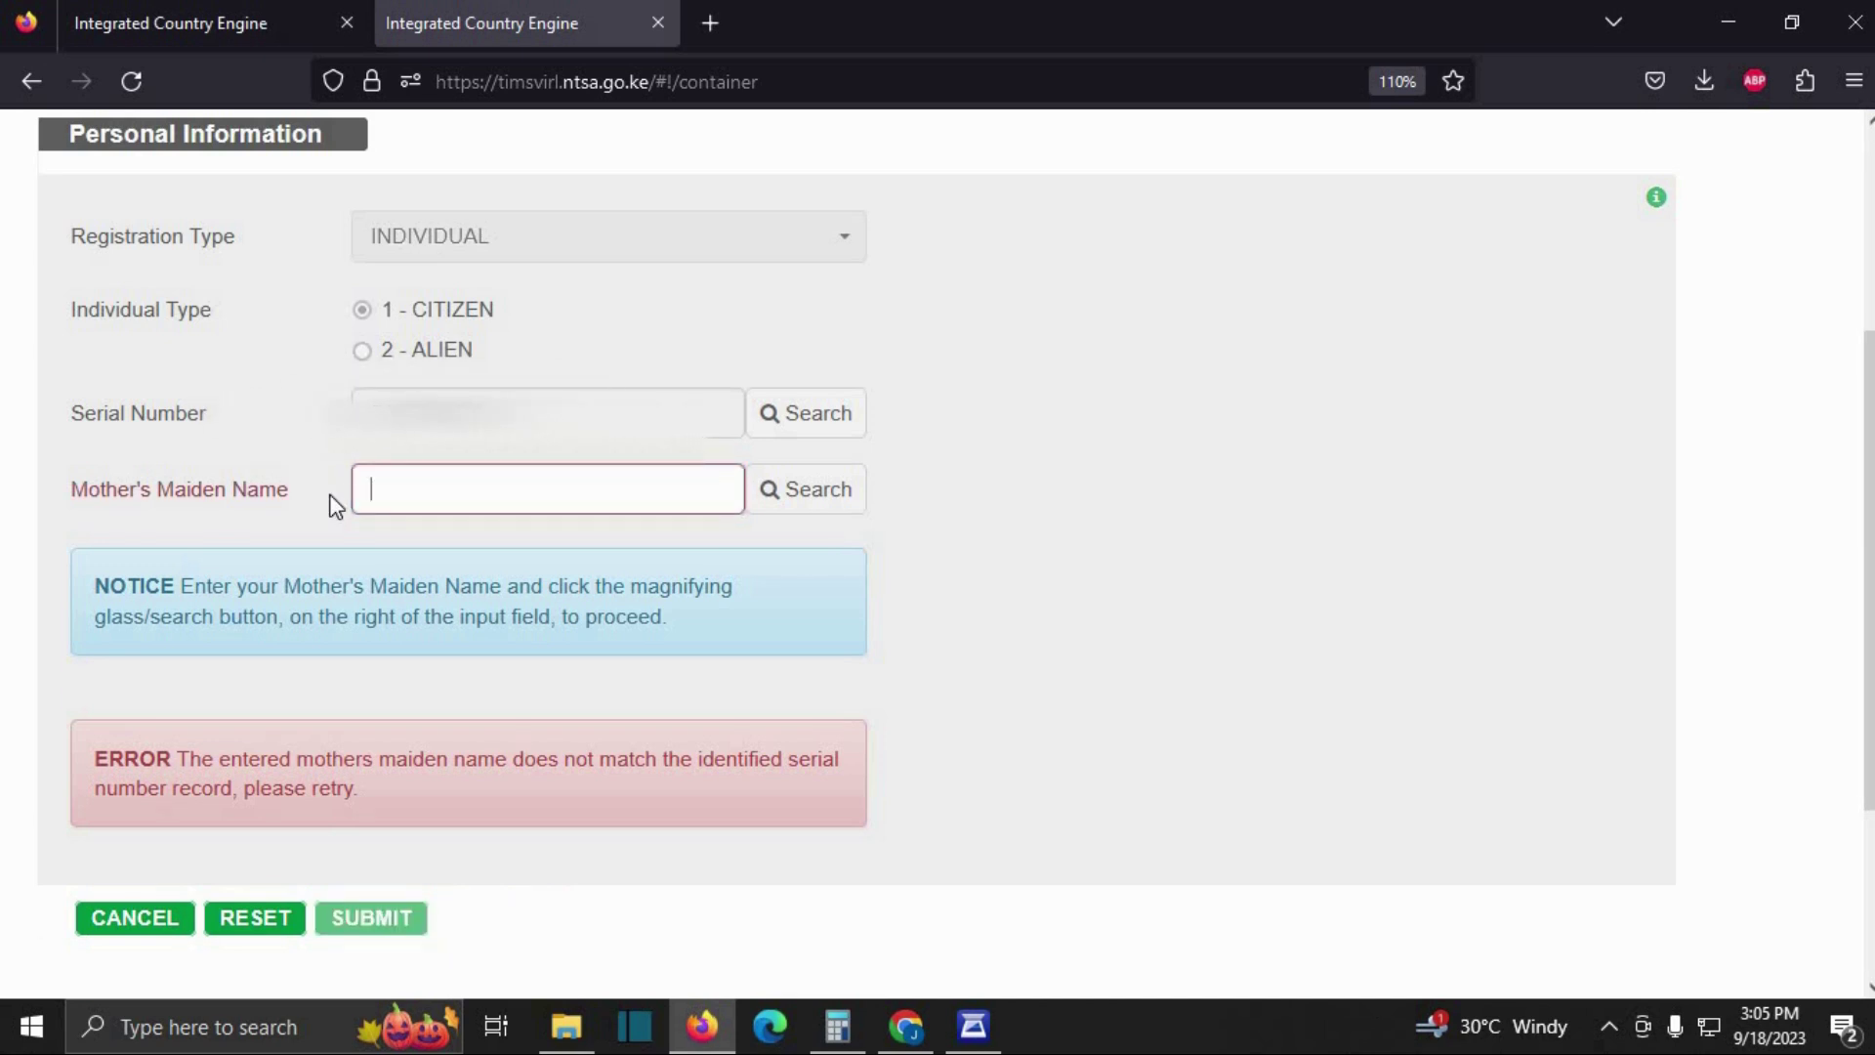
Enter the corrected mother's maiden name and verify it with Search
left_click(379, 479)
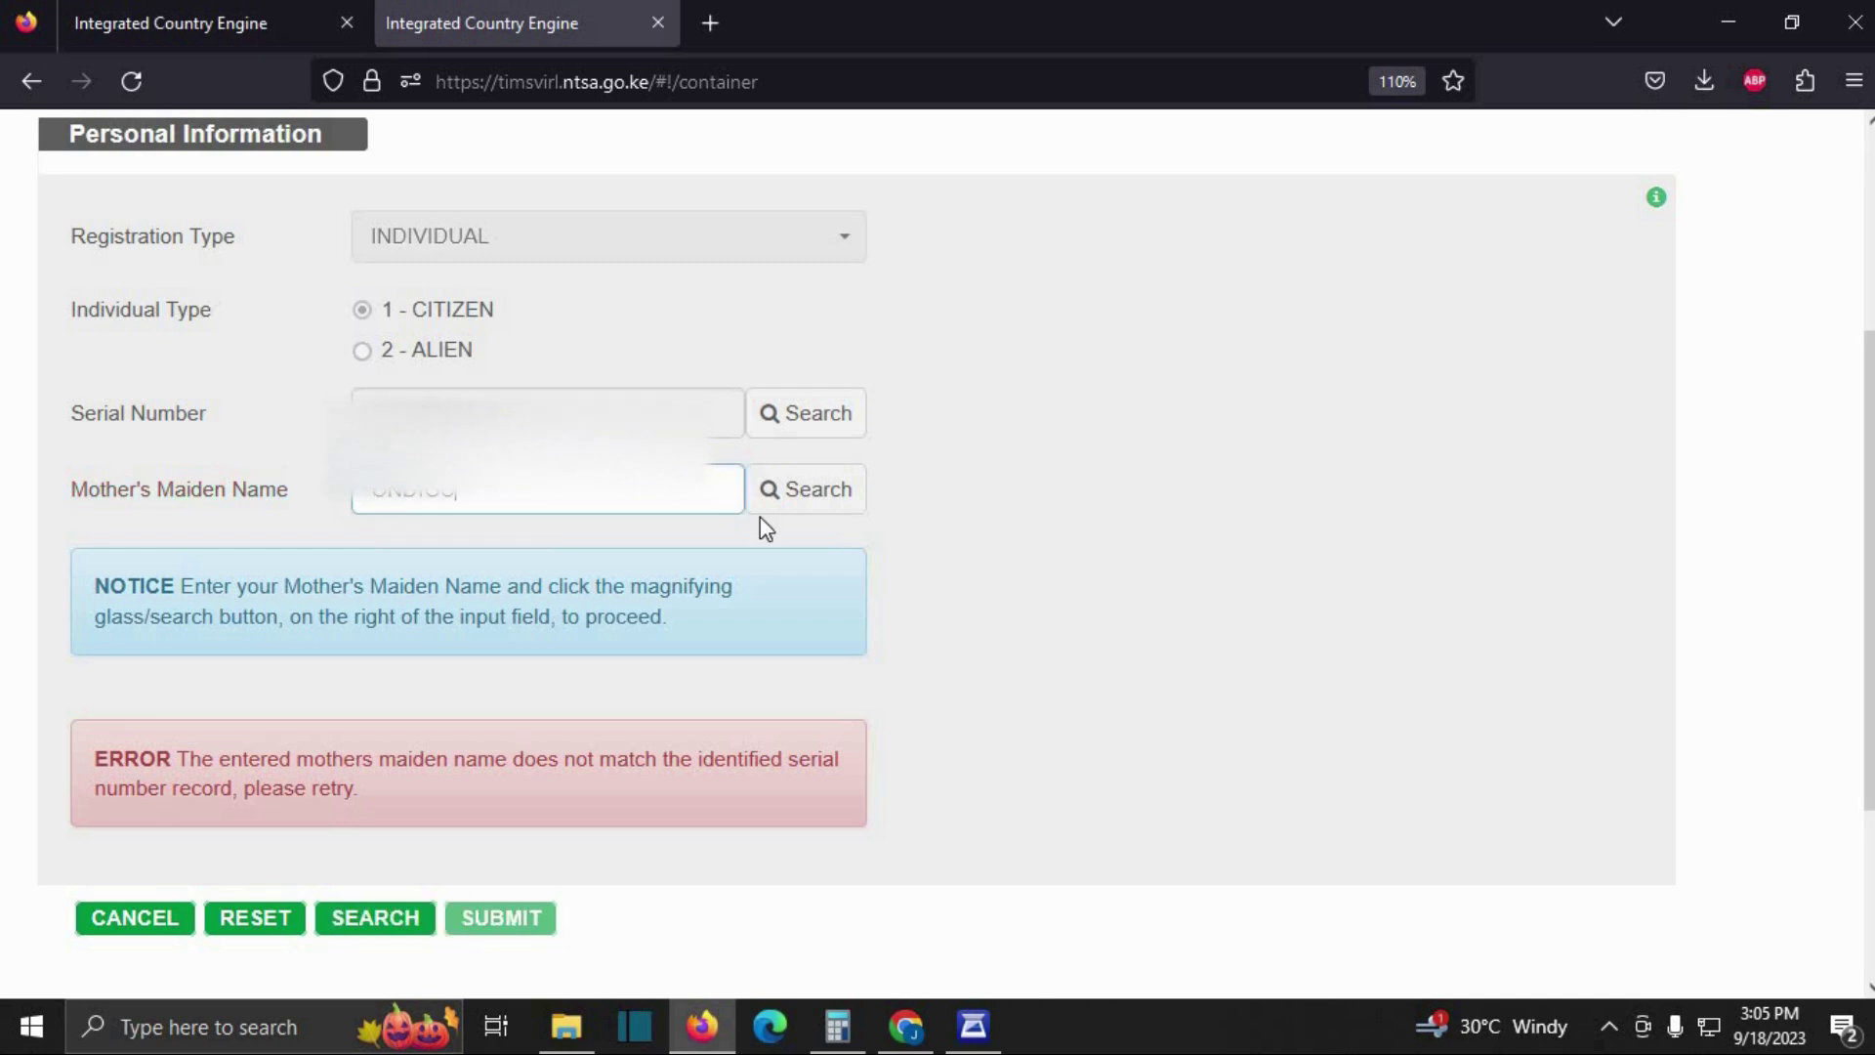
left_click(766, 483)
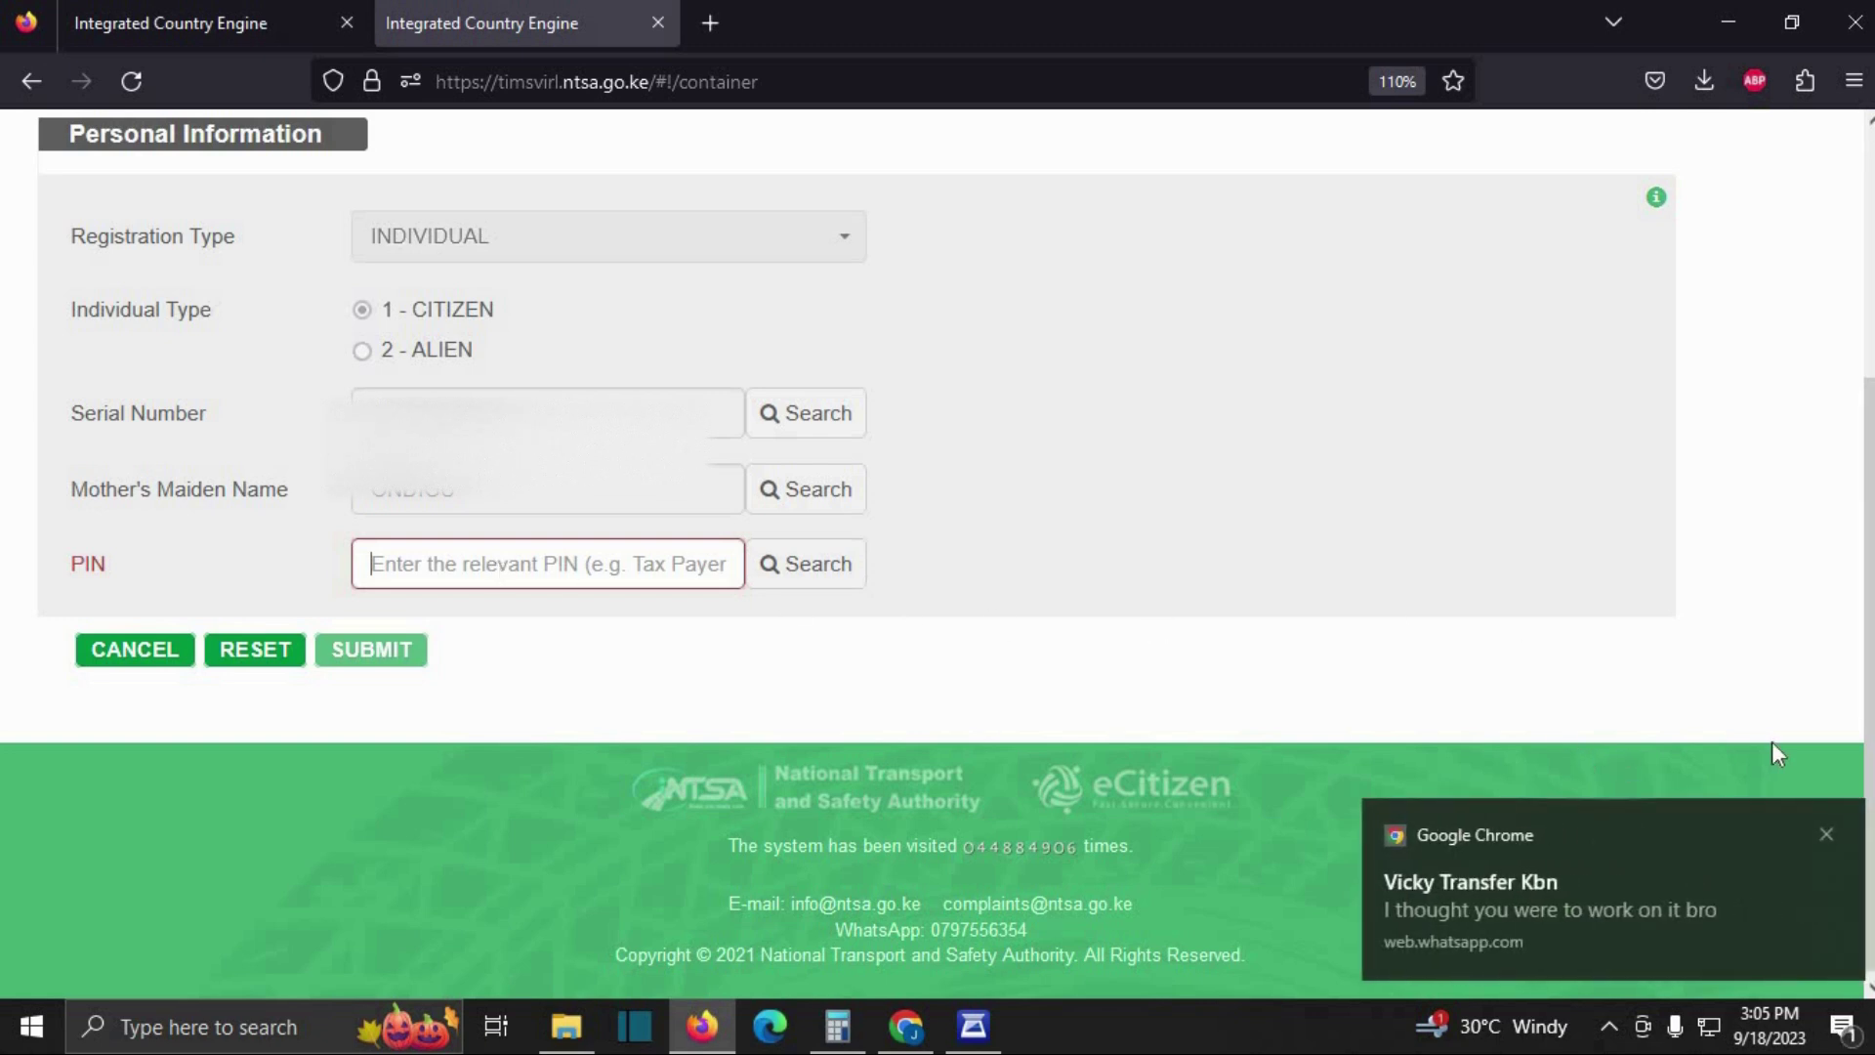
Dismiss the chat notification and submit the PIN for verification
left_click(1797, 834)
left_click(1845, 781)
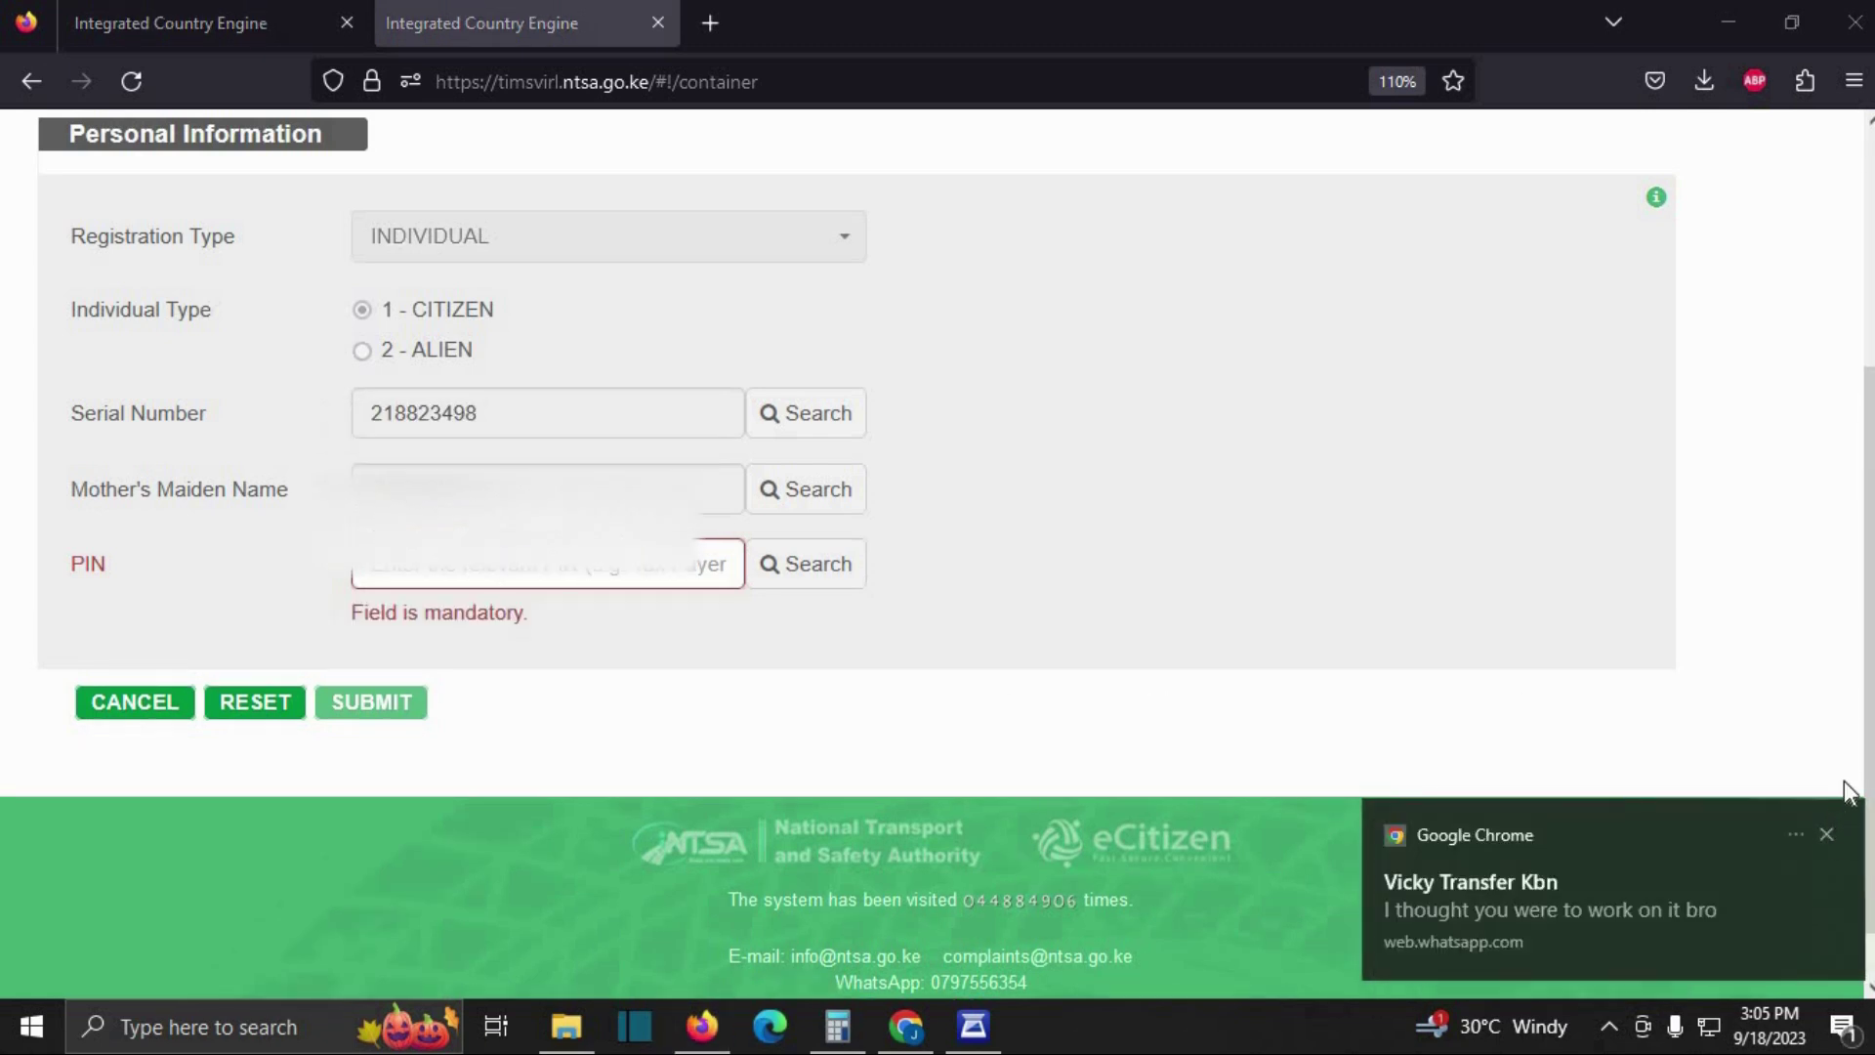
left_click(1827, 834)
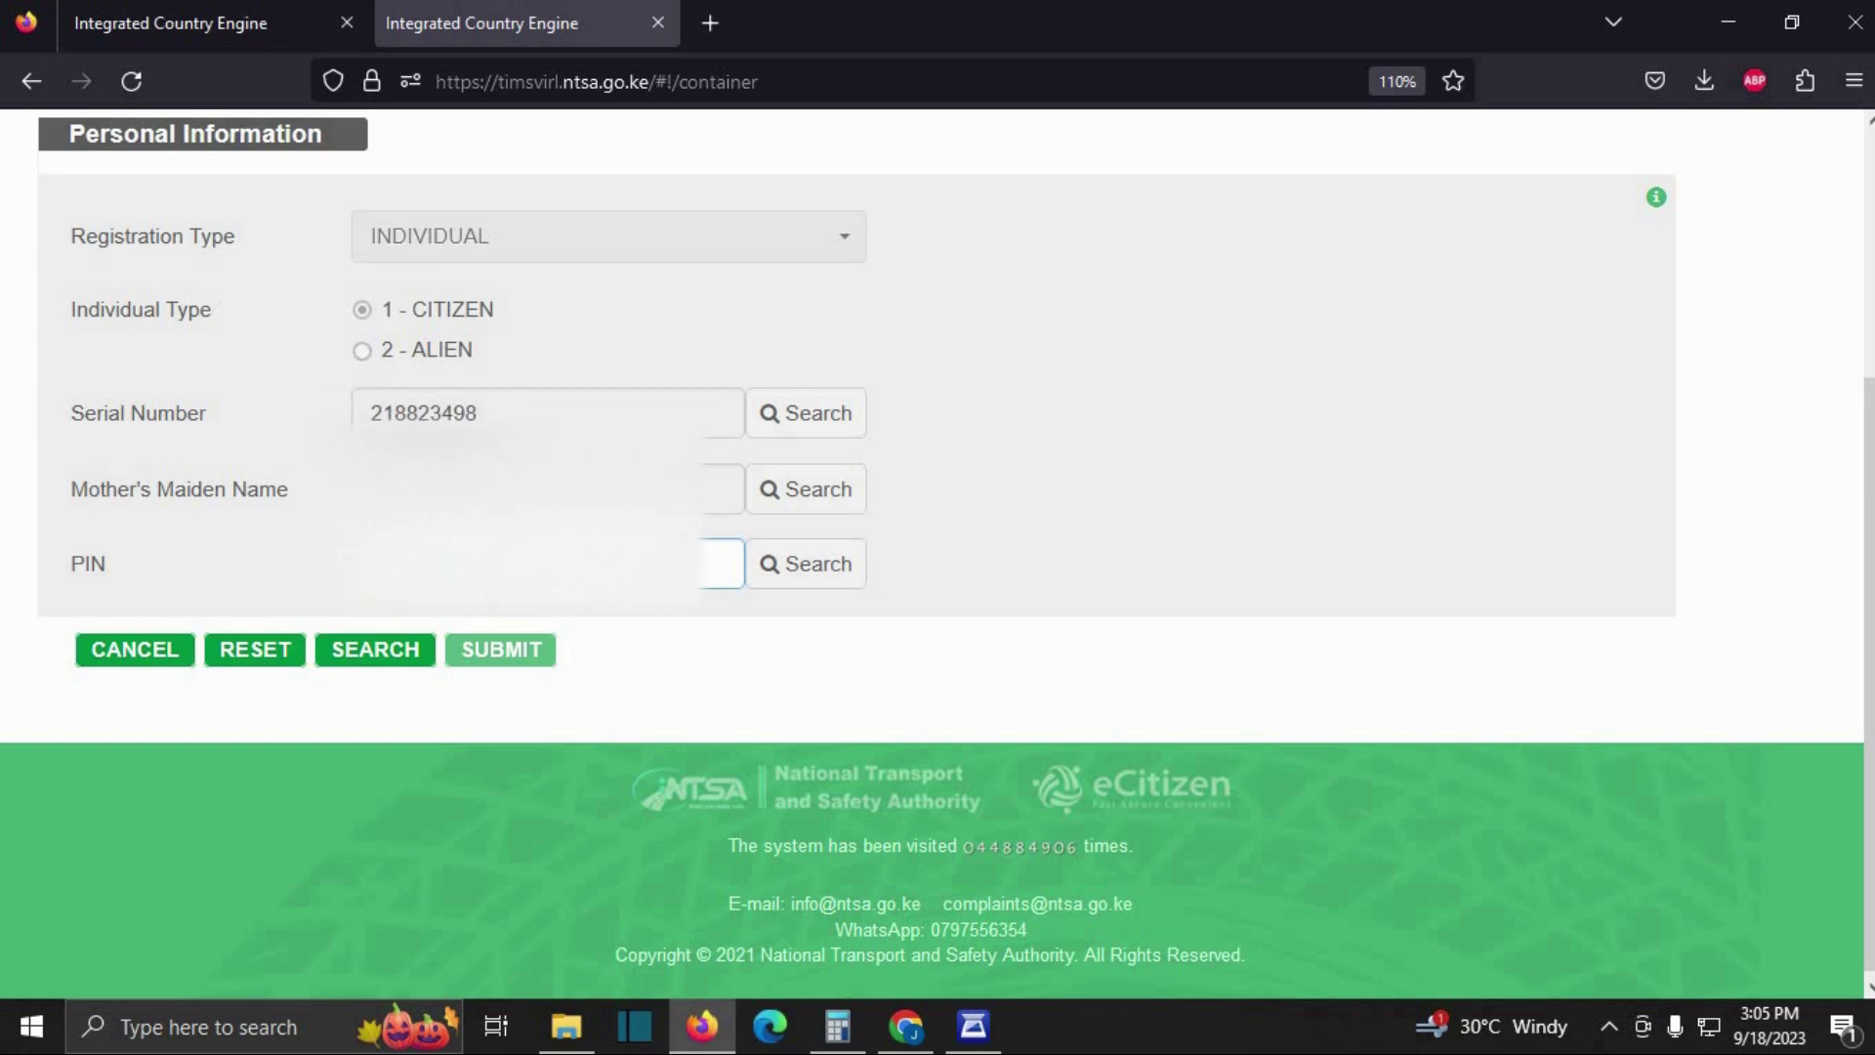
left_click(799, 563)
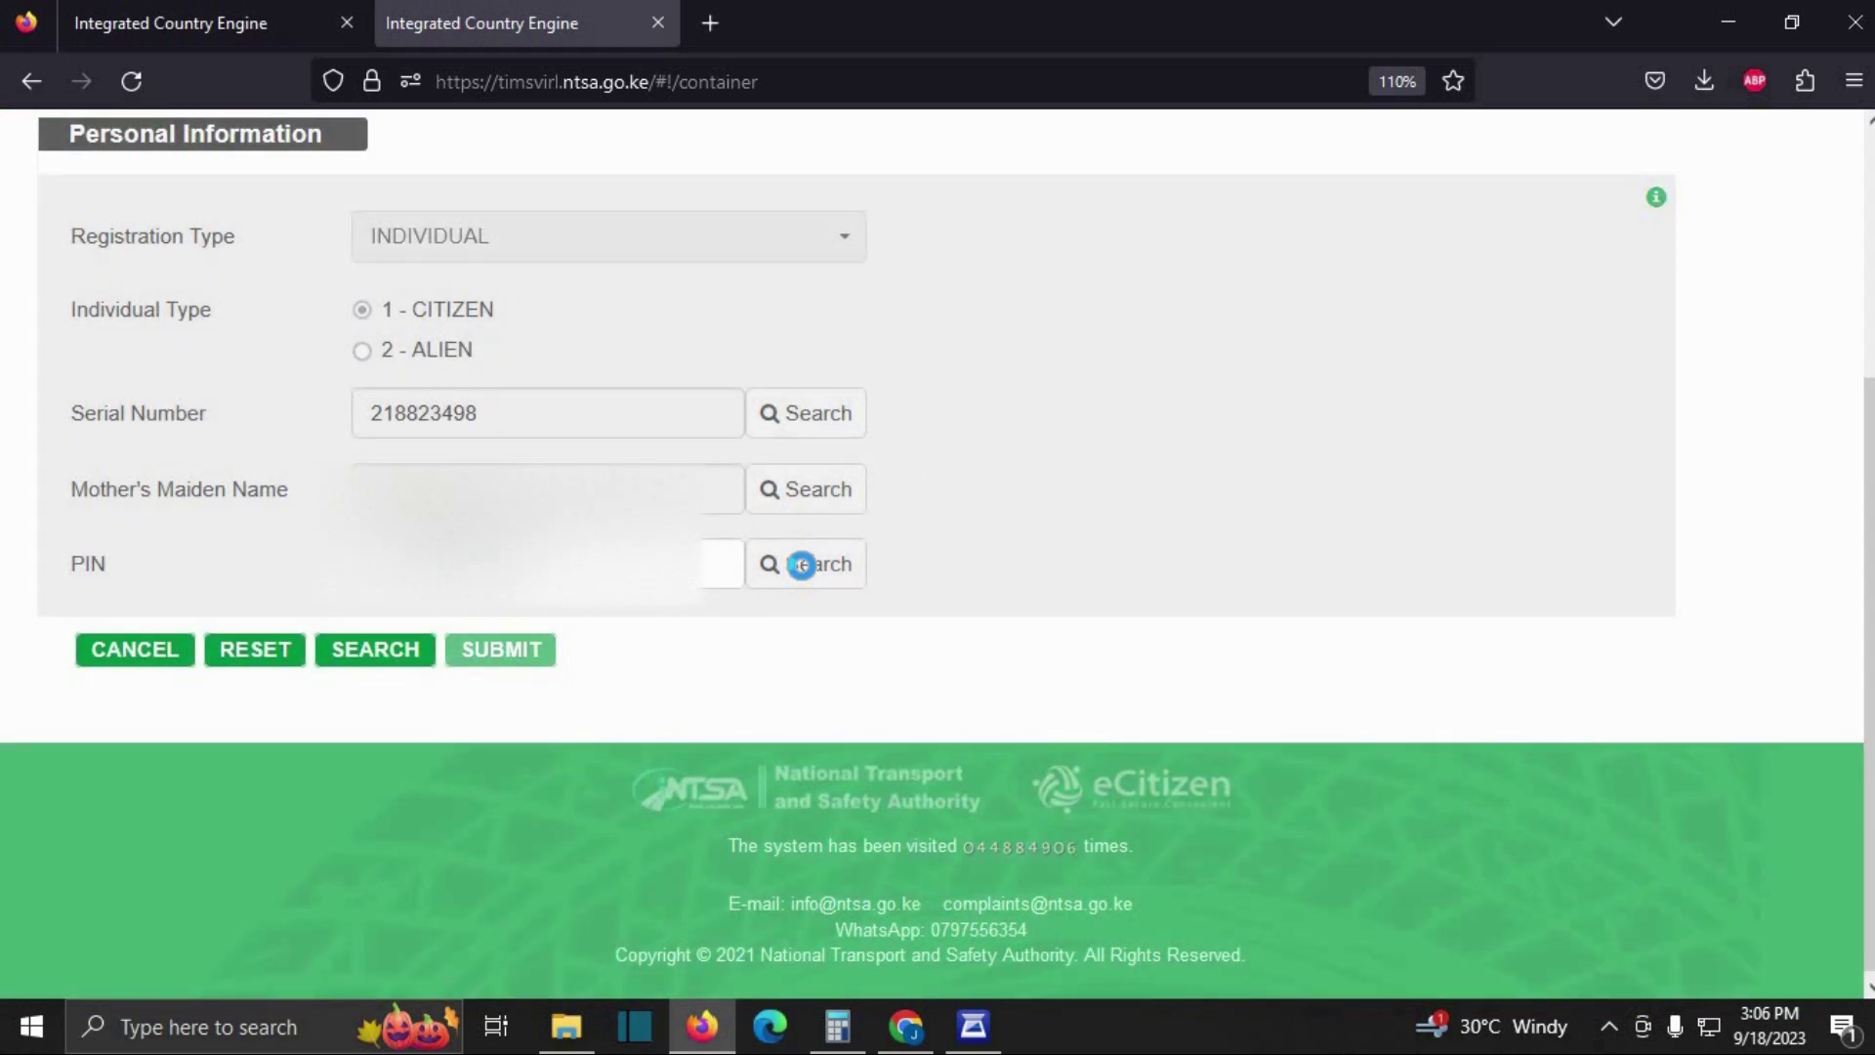
left_click(801, 564)
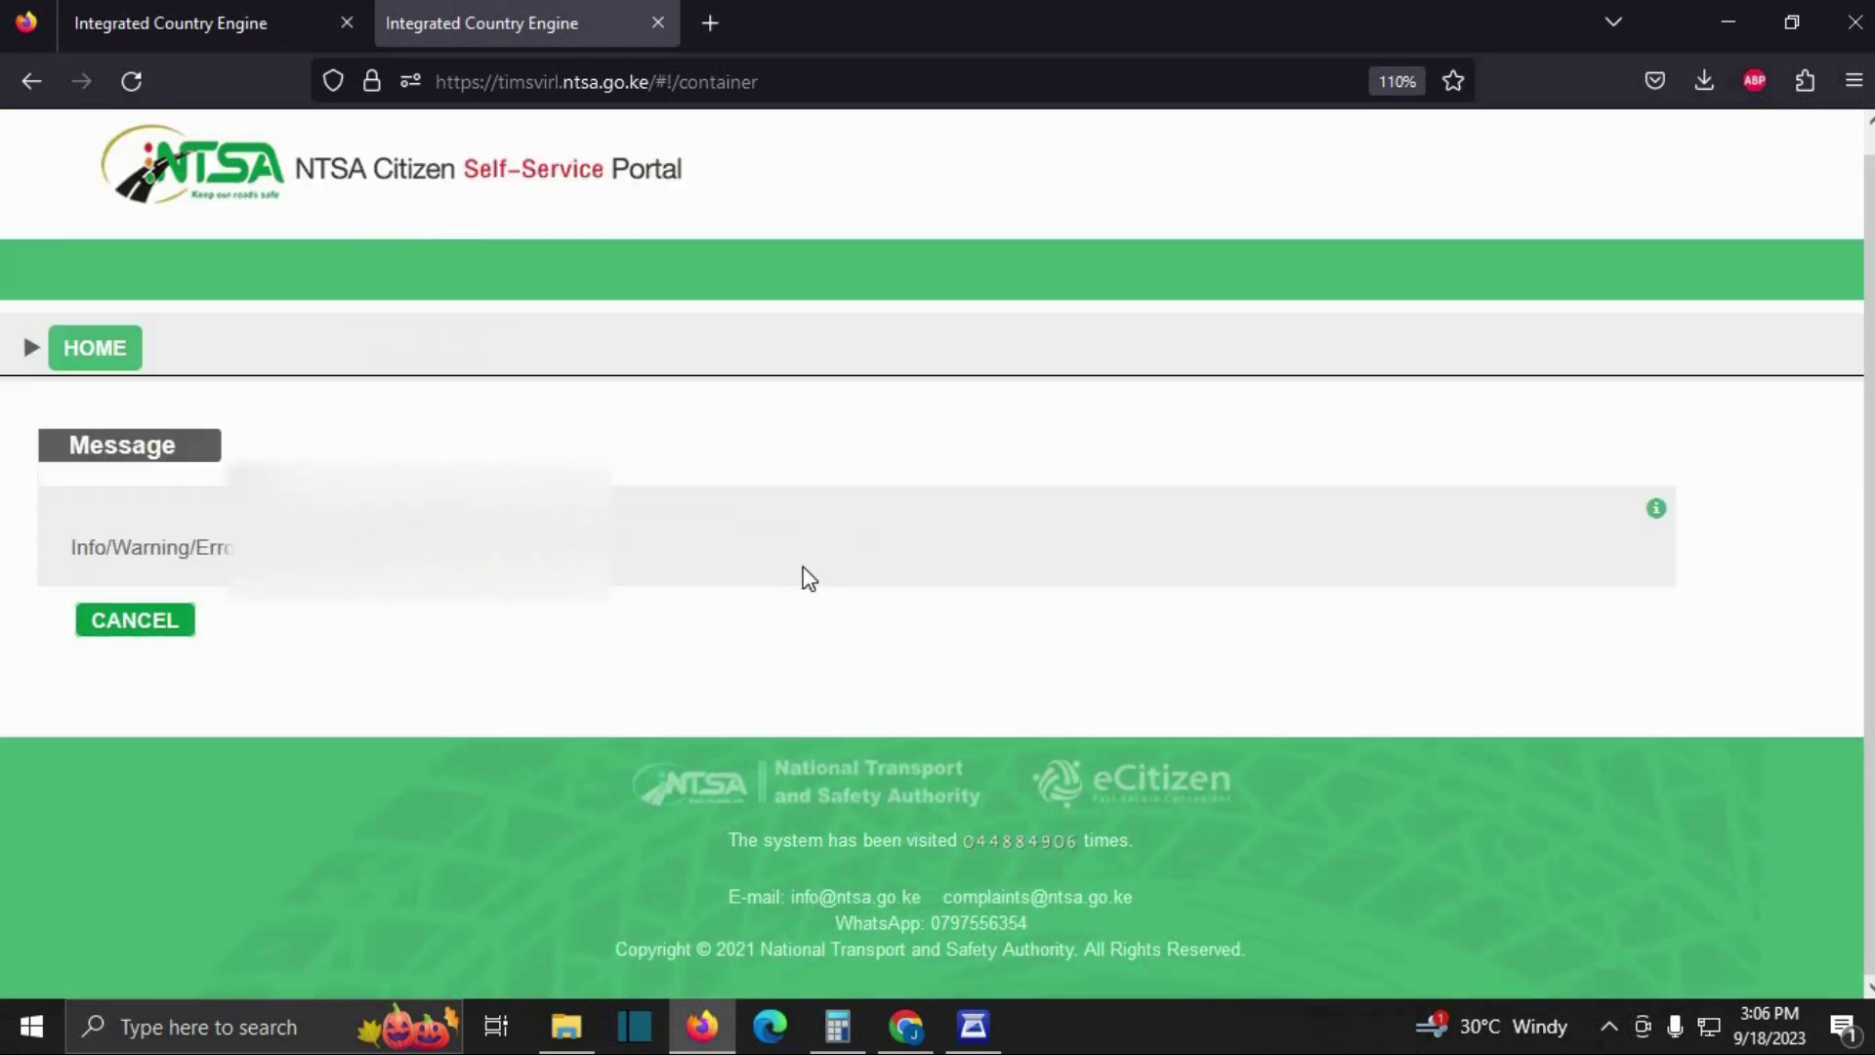
Dismiss the PIN error message and review the serial, maiden name and PIN fields
left_click(172, 631)
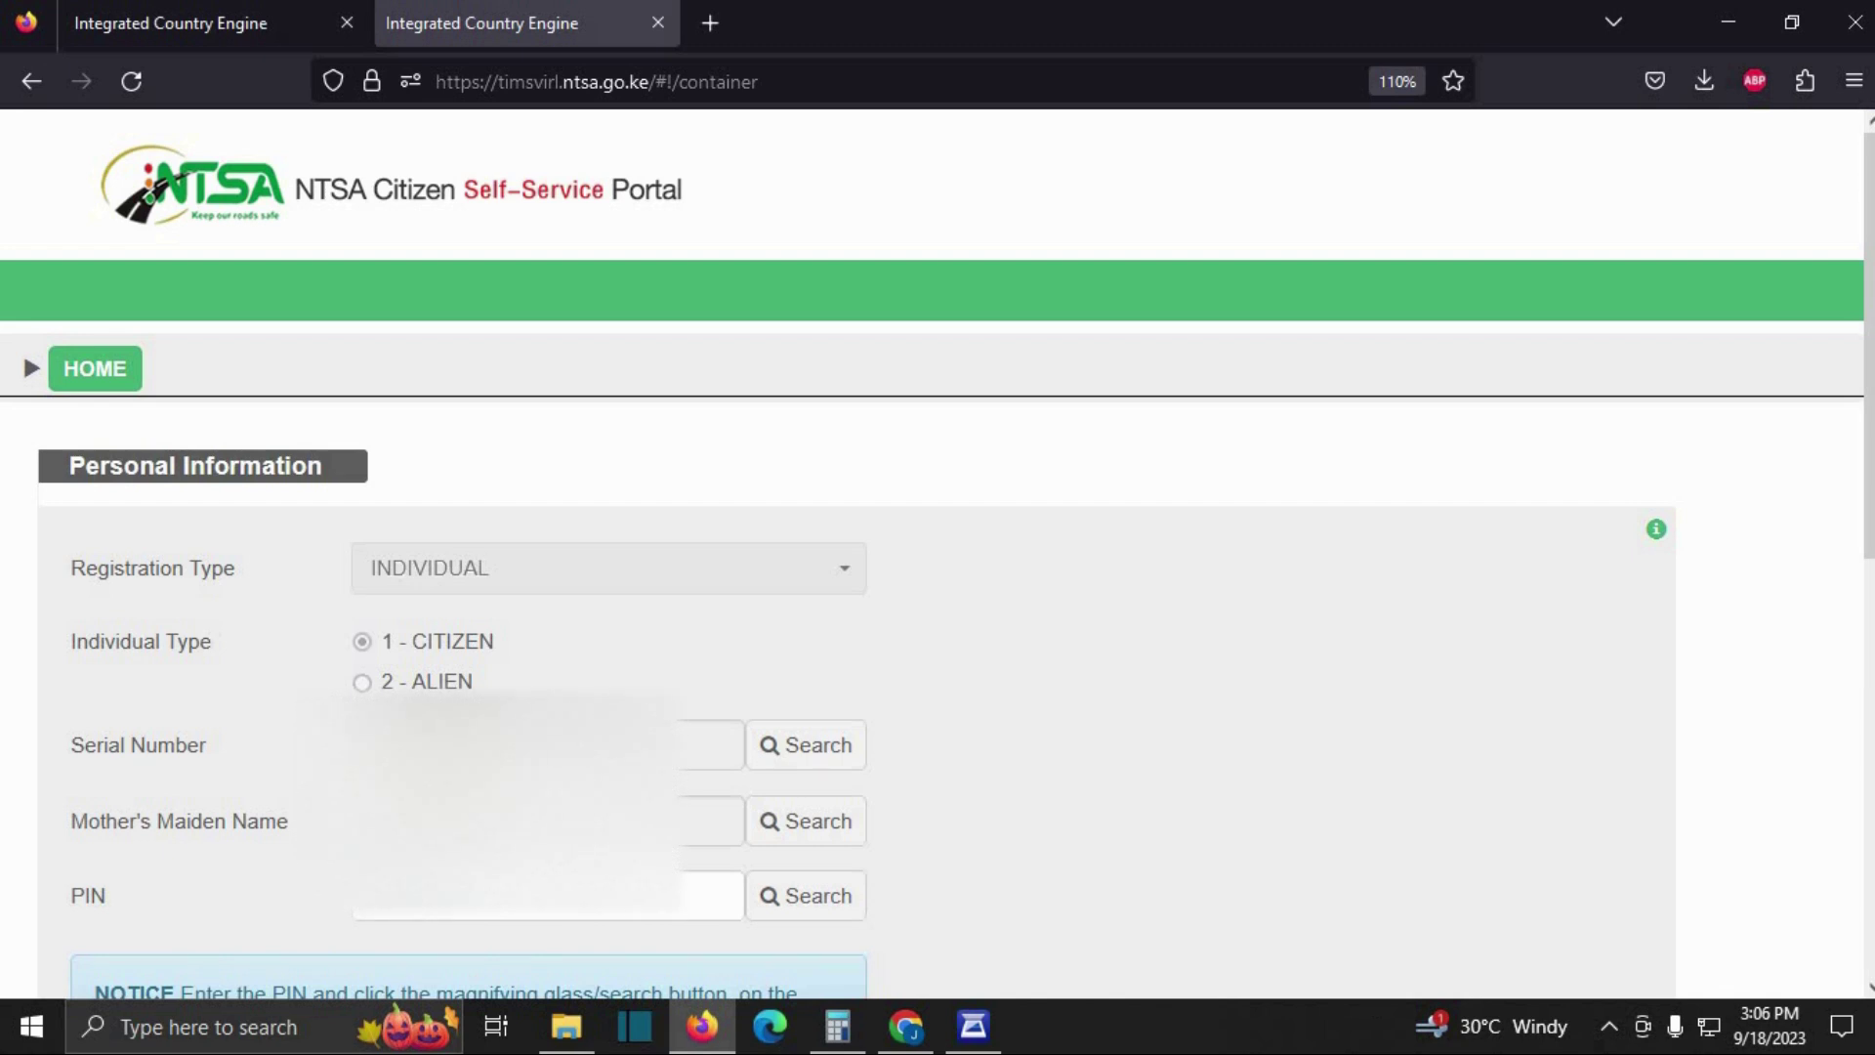
scroll(872, 705, "down", 2)
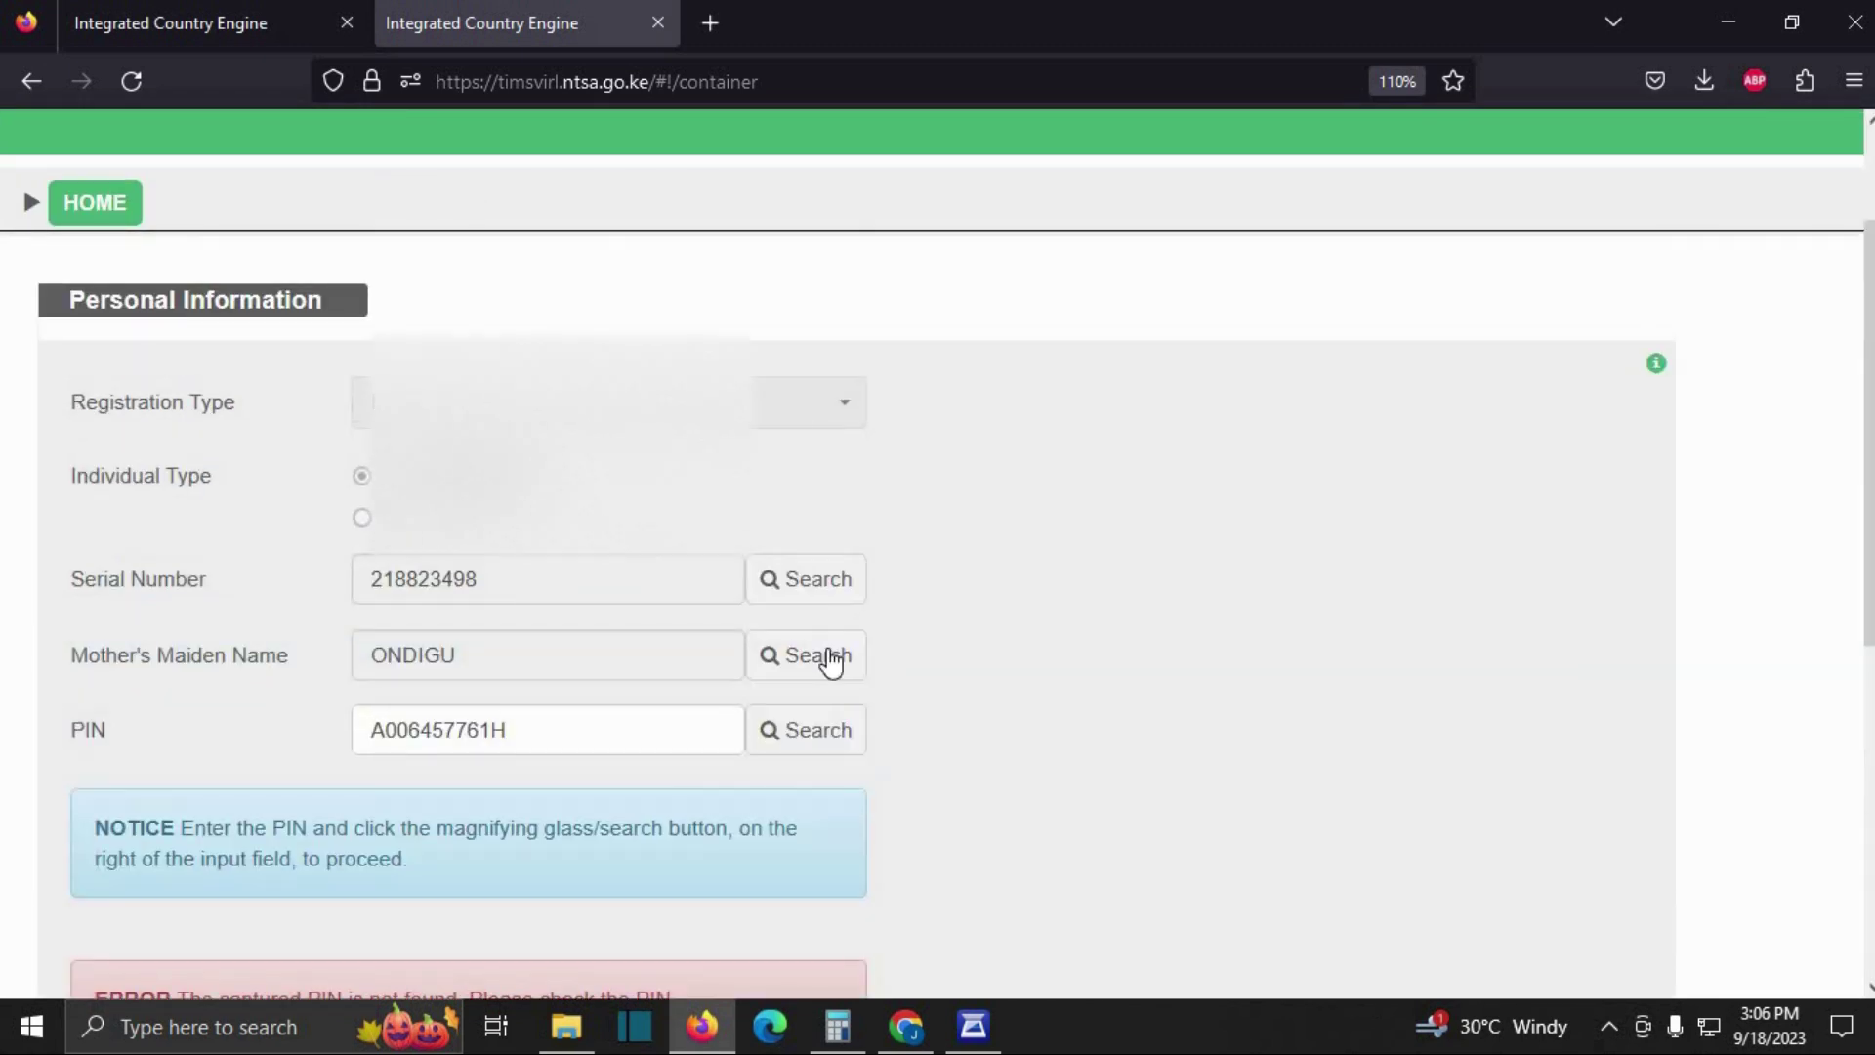
scroll(684, 625, "down", 4)
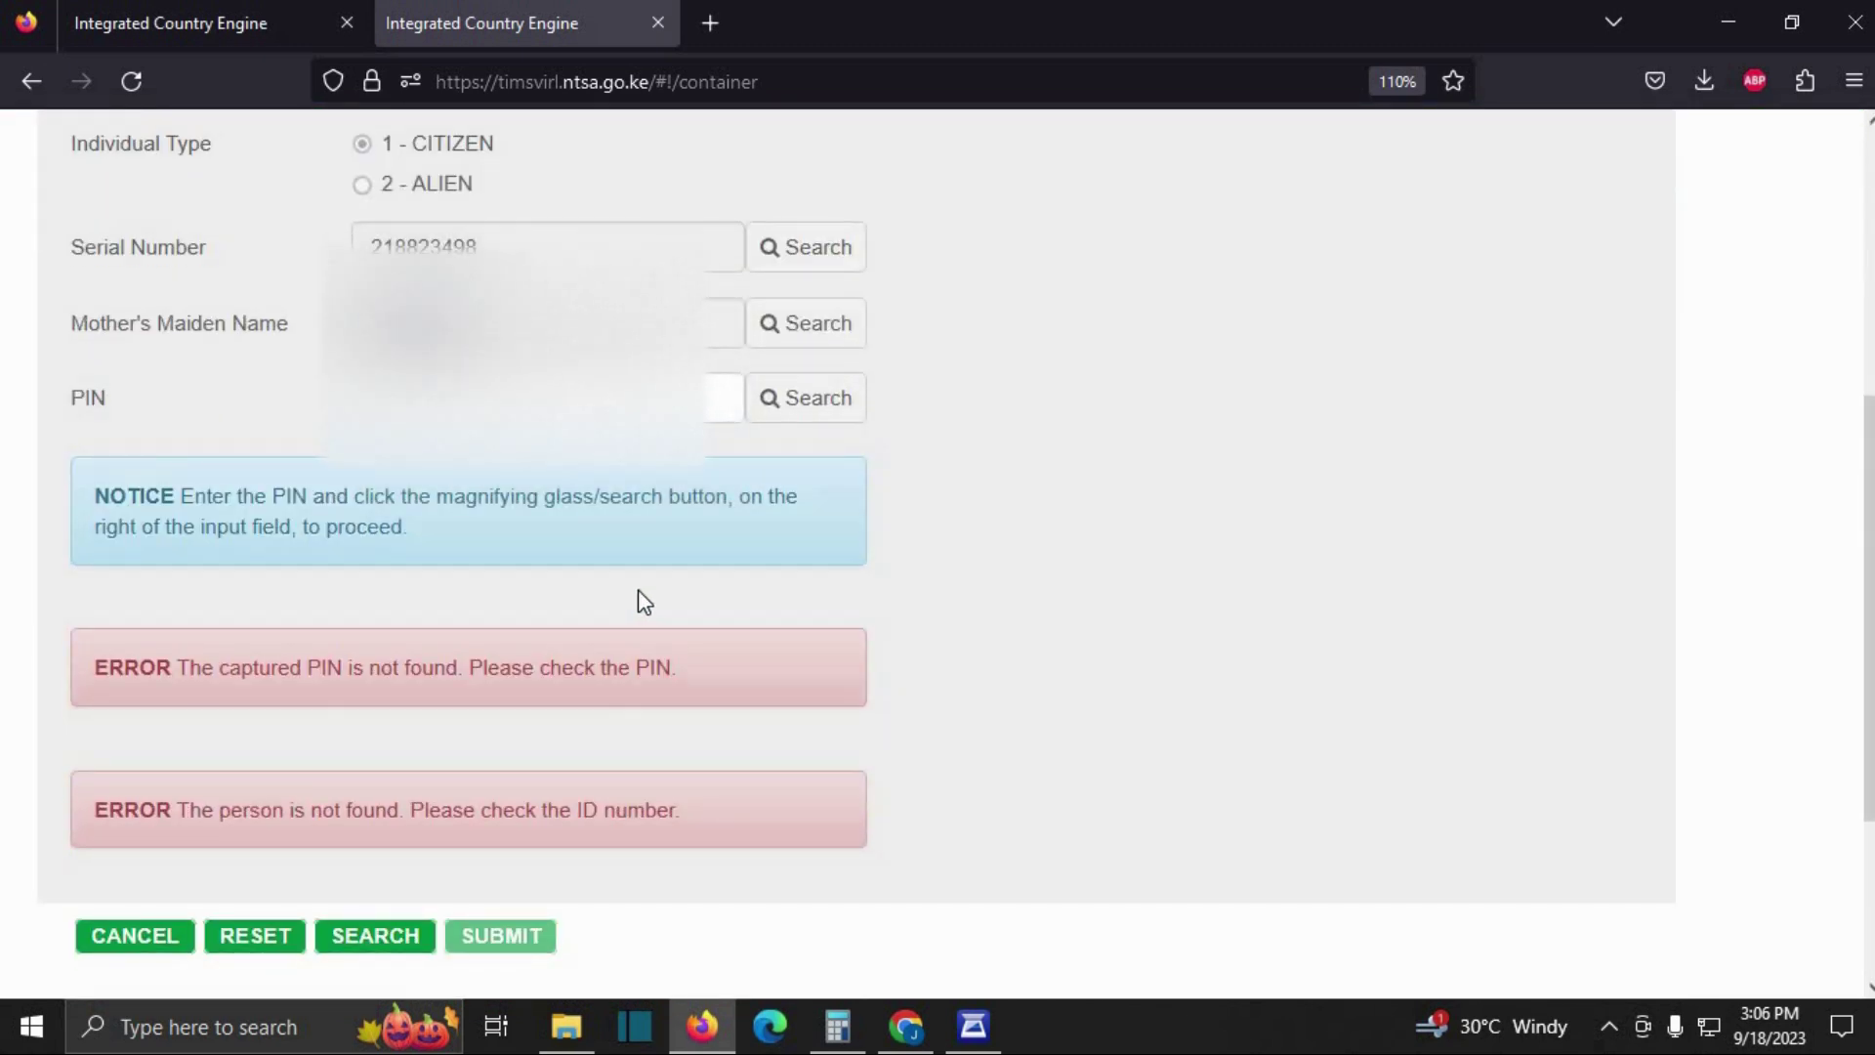
scroll(635, 591, "up", 4)
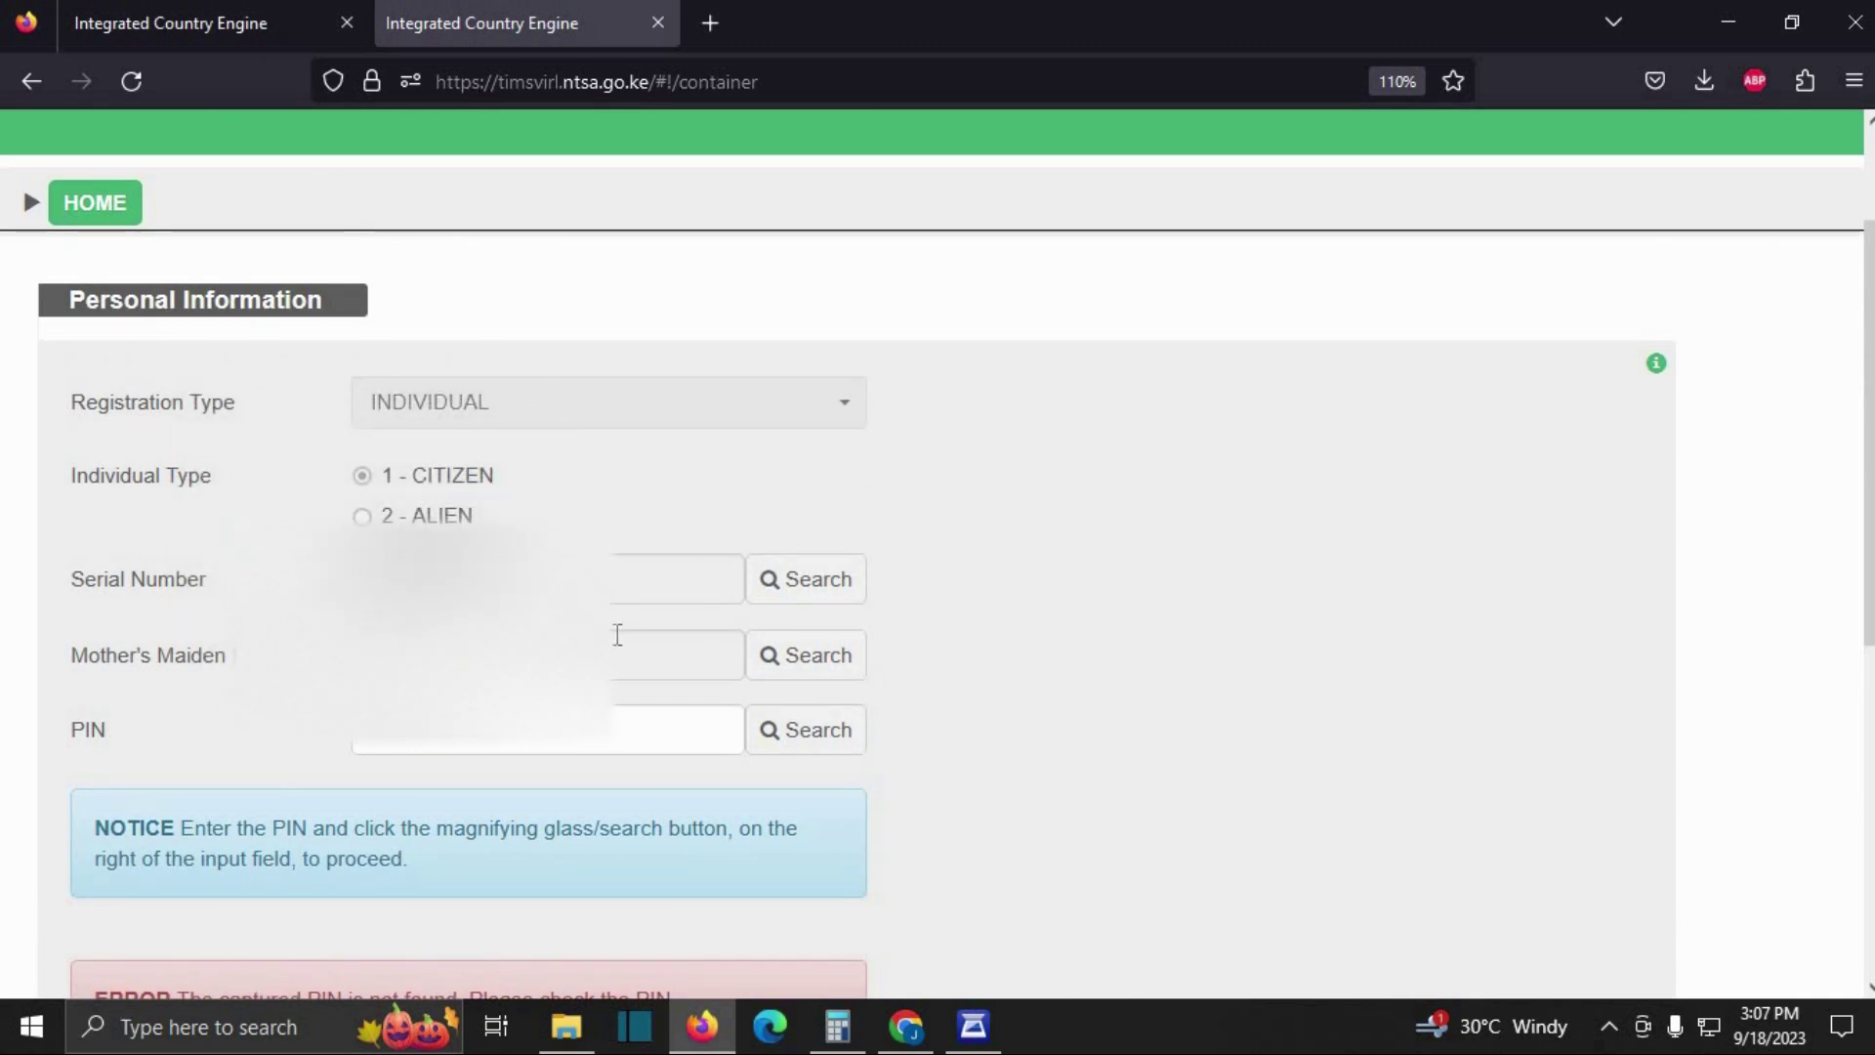
scroll(616, 634, "down", 2)
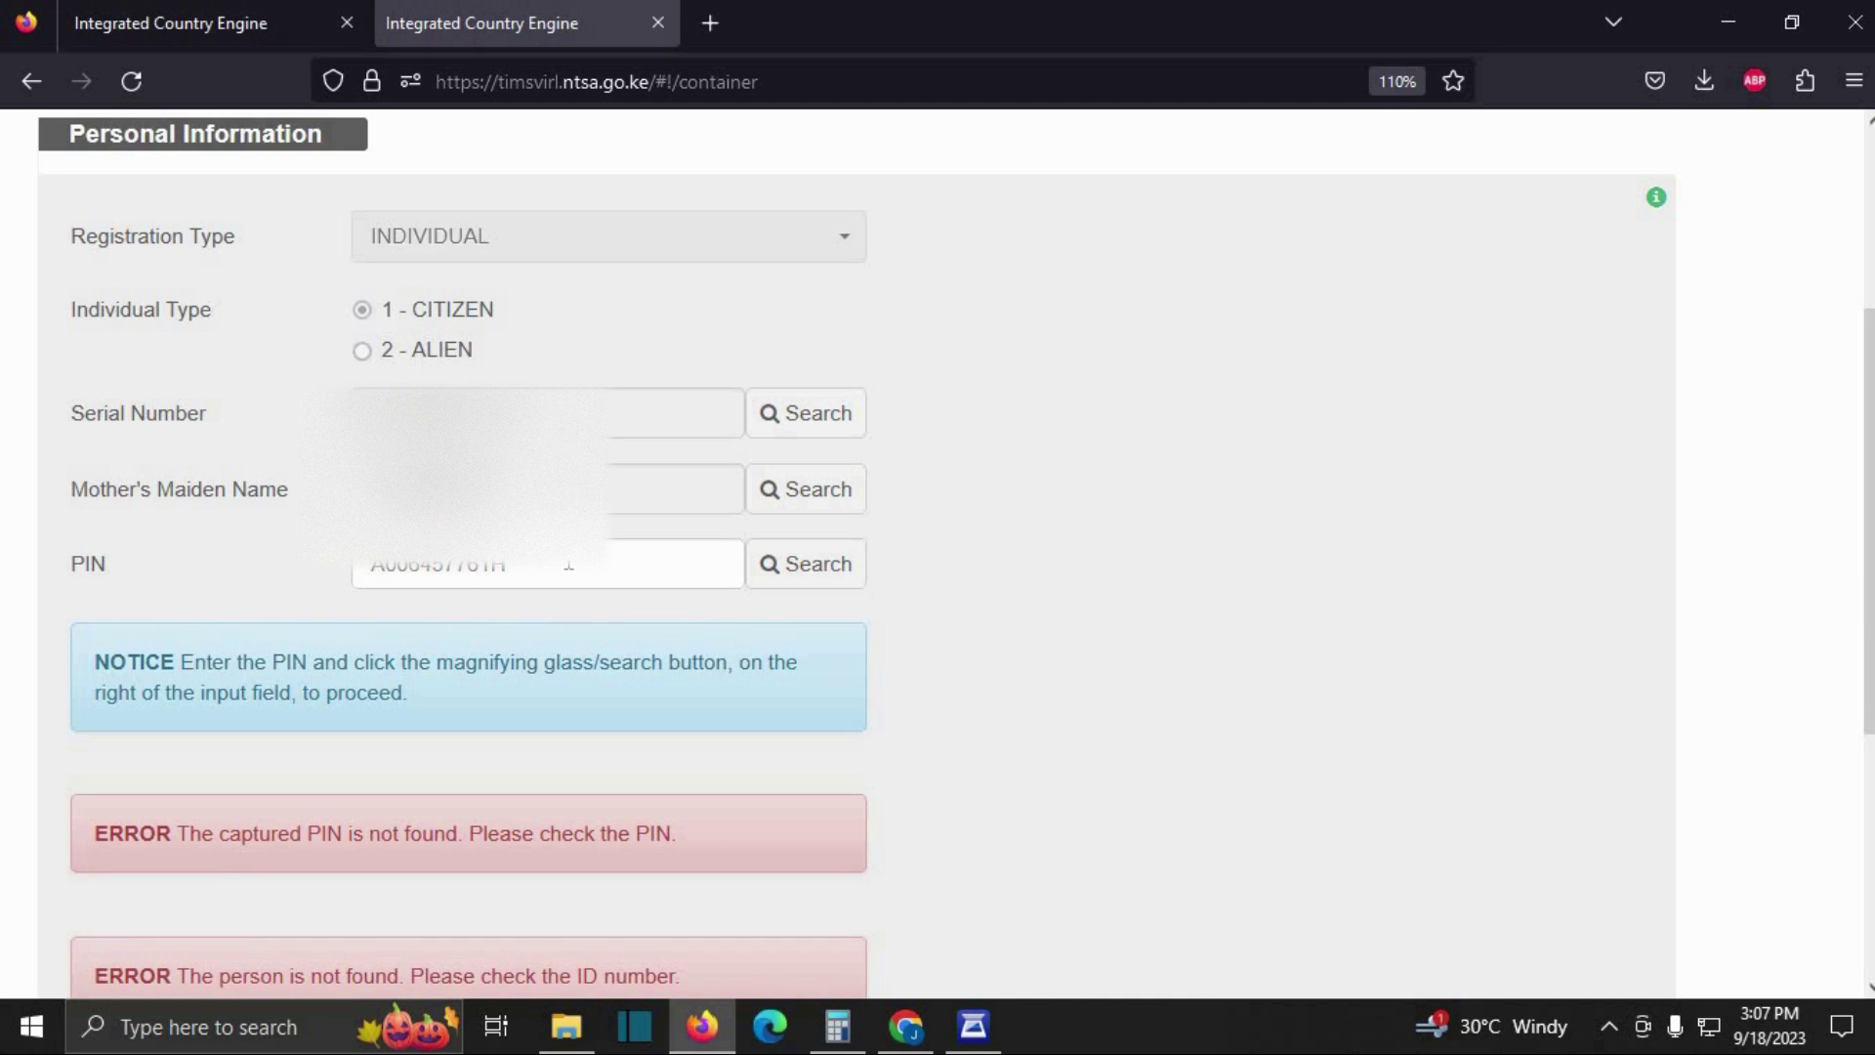
scroll(606, 531, "down", 3)
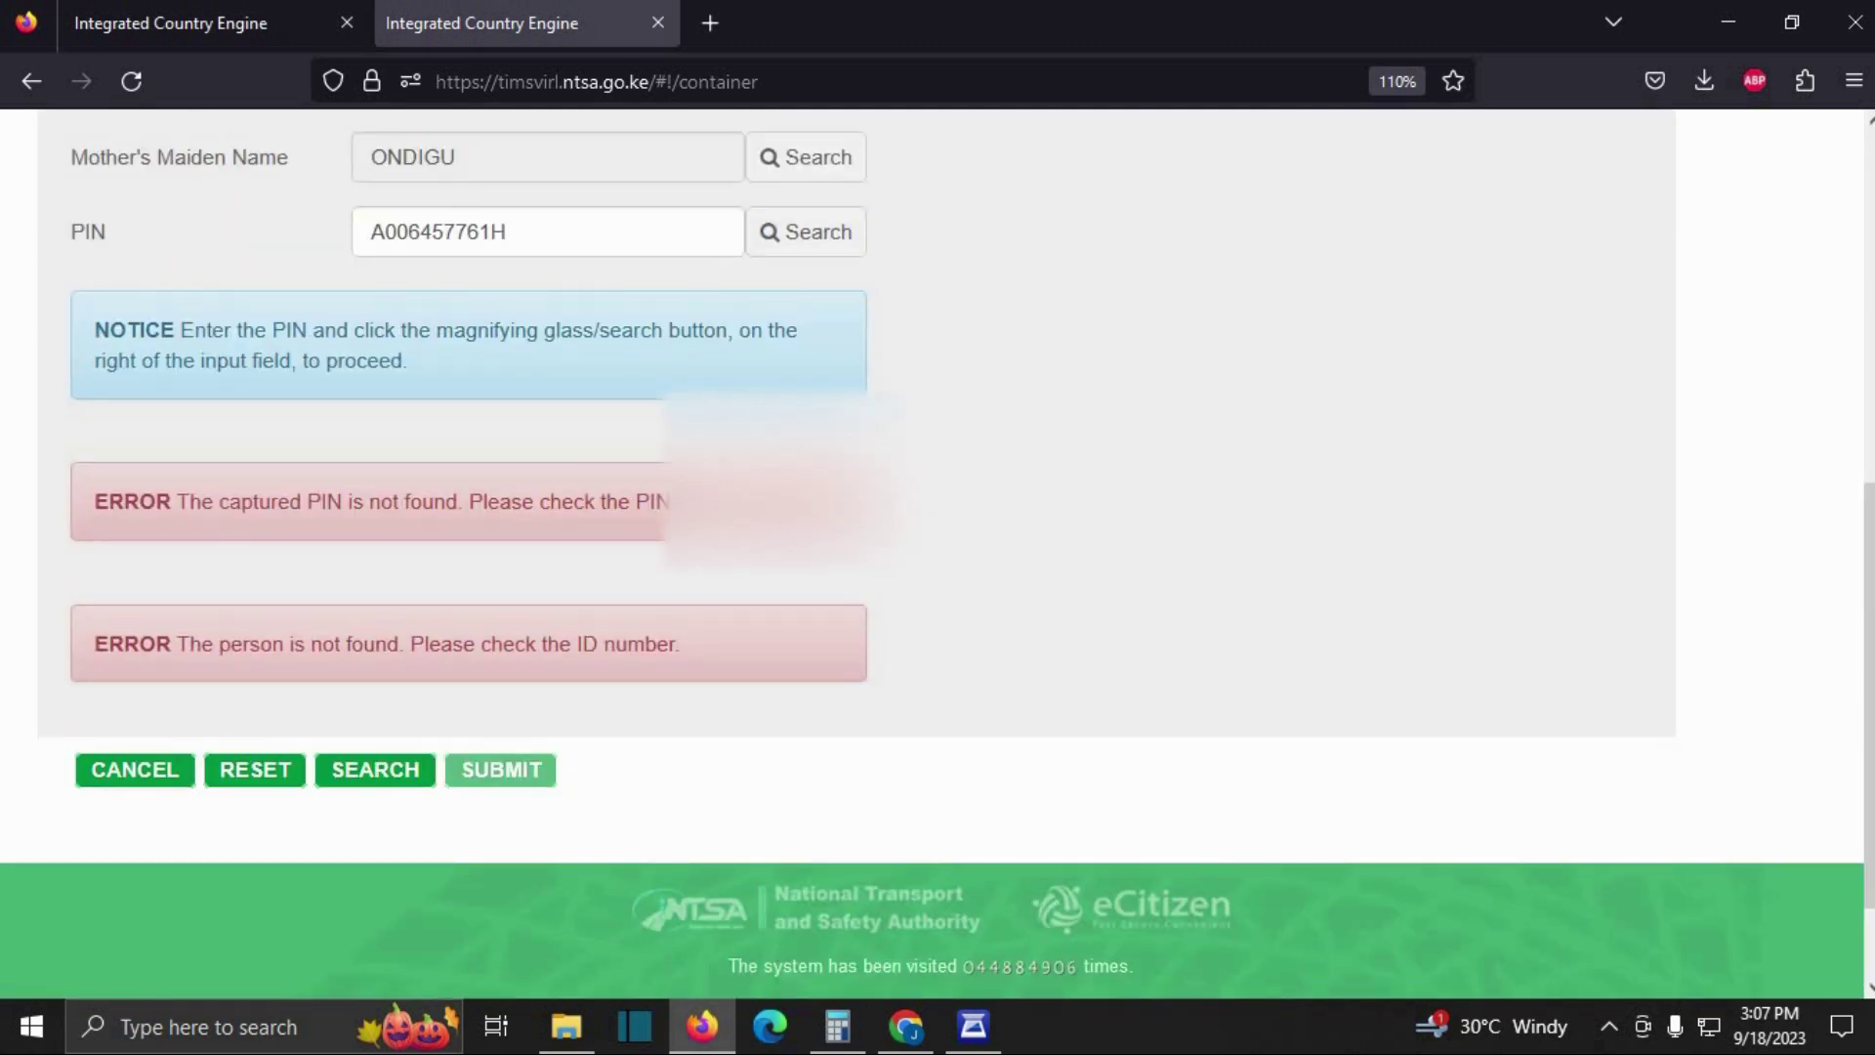
scroll(837, 469, "up", 5)
scroll(840, 469, "down", 5)
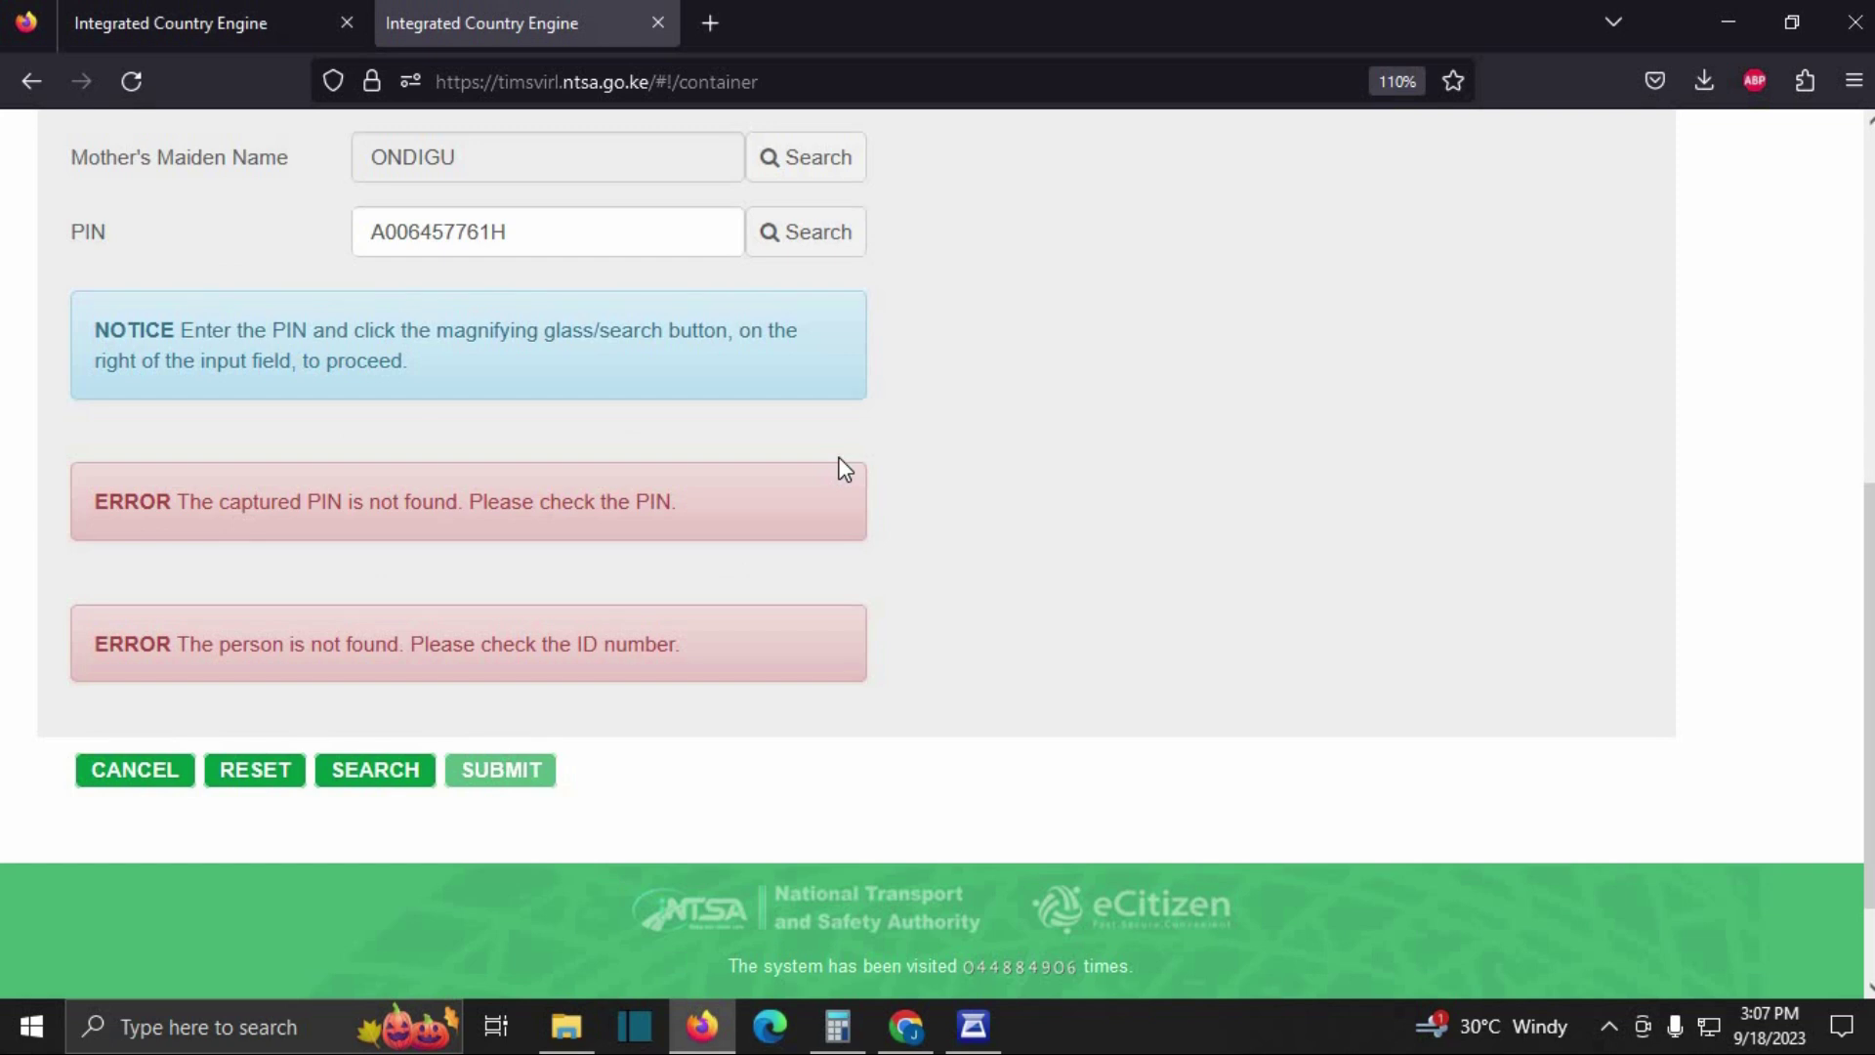
scroll(845, 468, "up", 5)
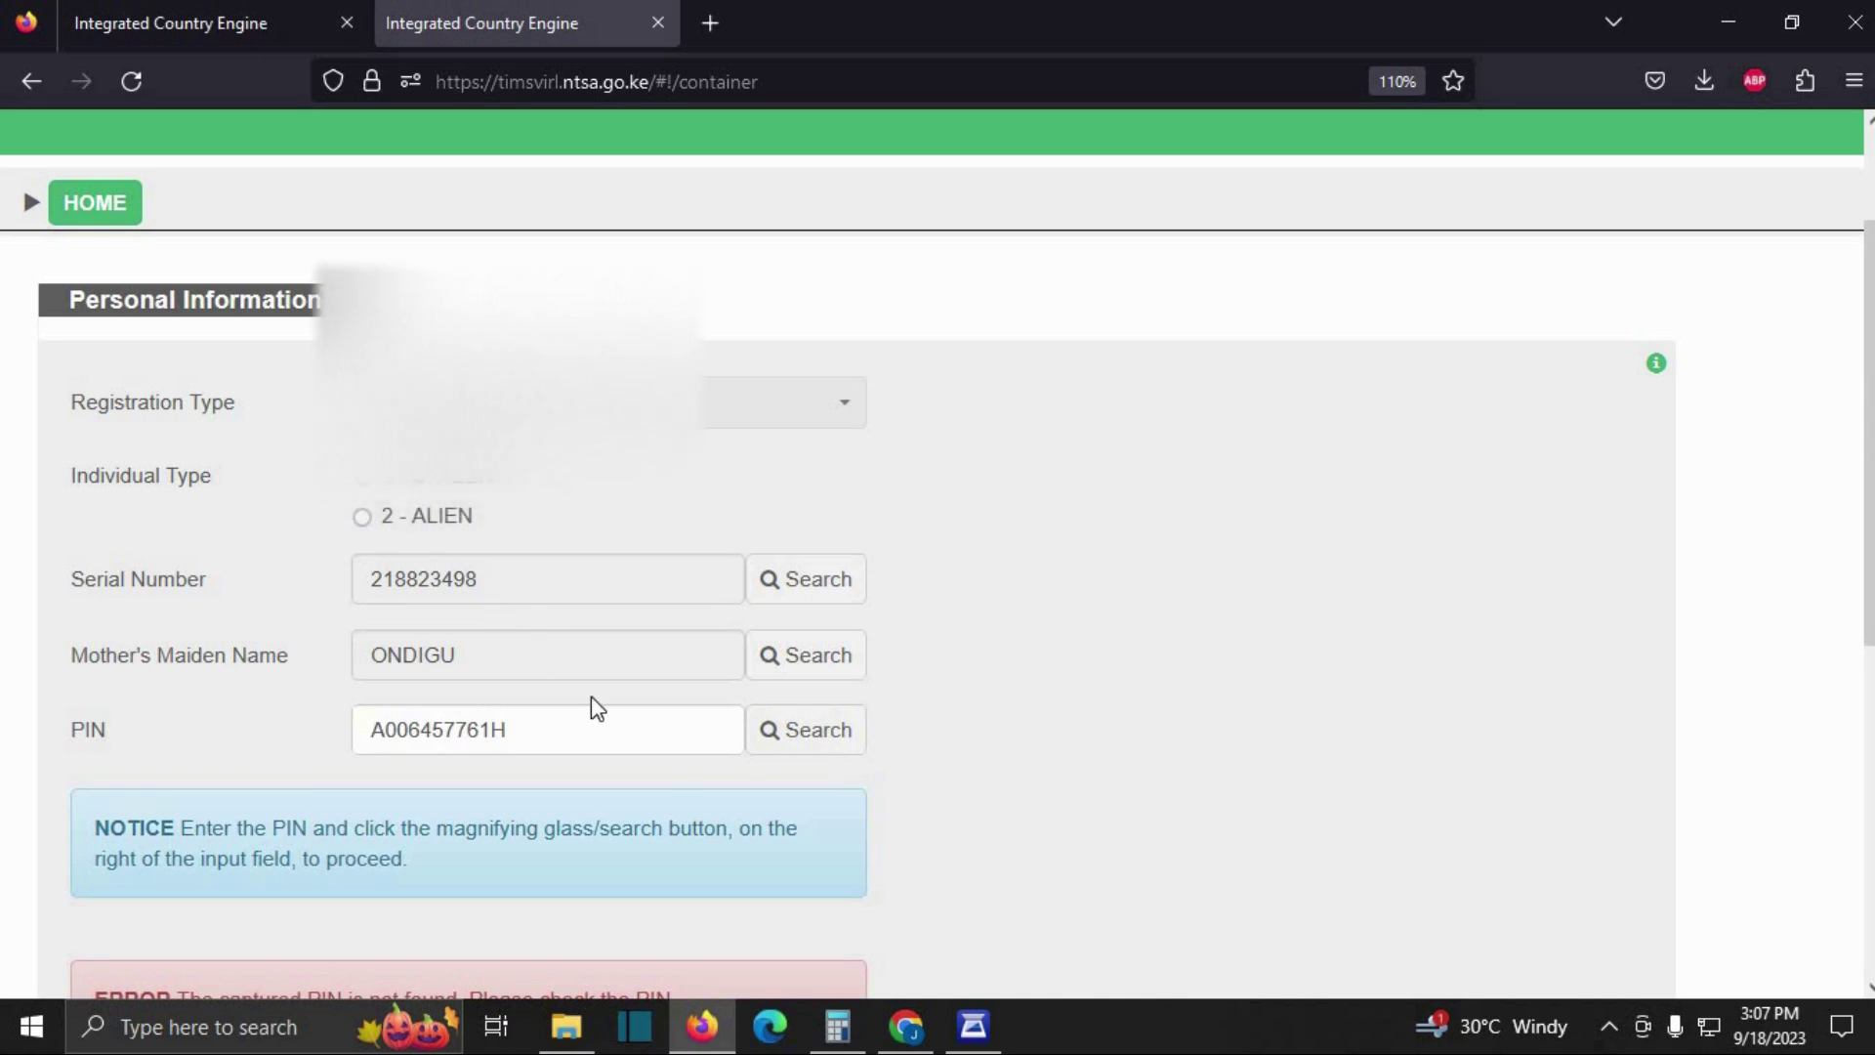
scroll(619, 705, "down", 3)
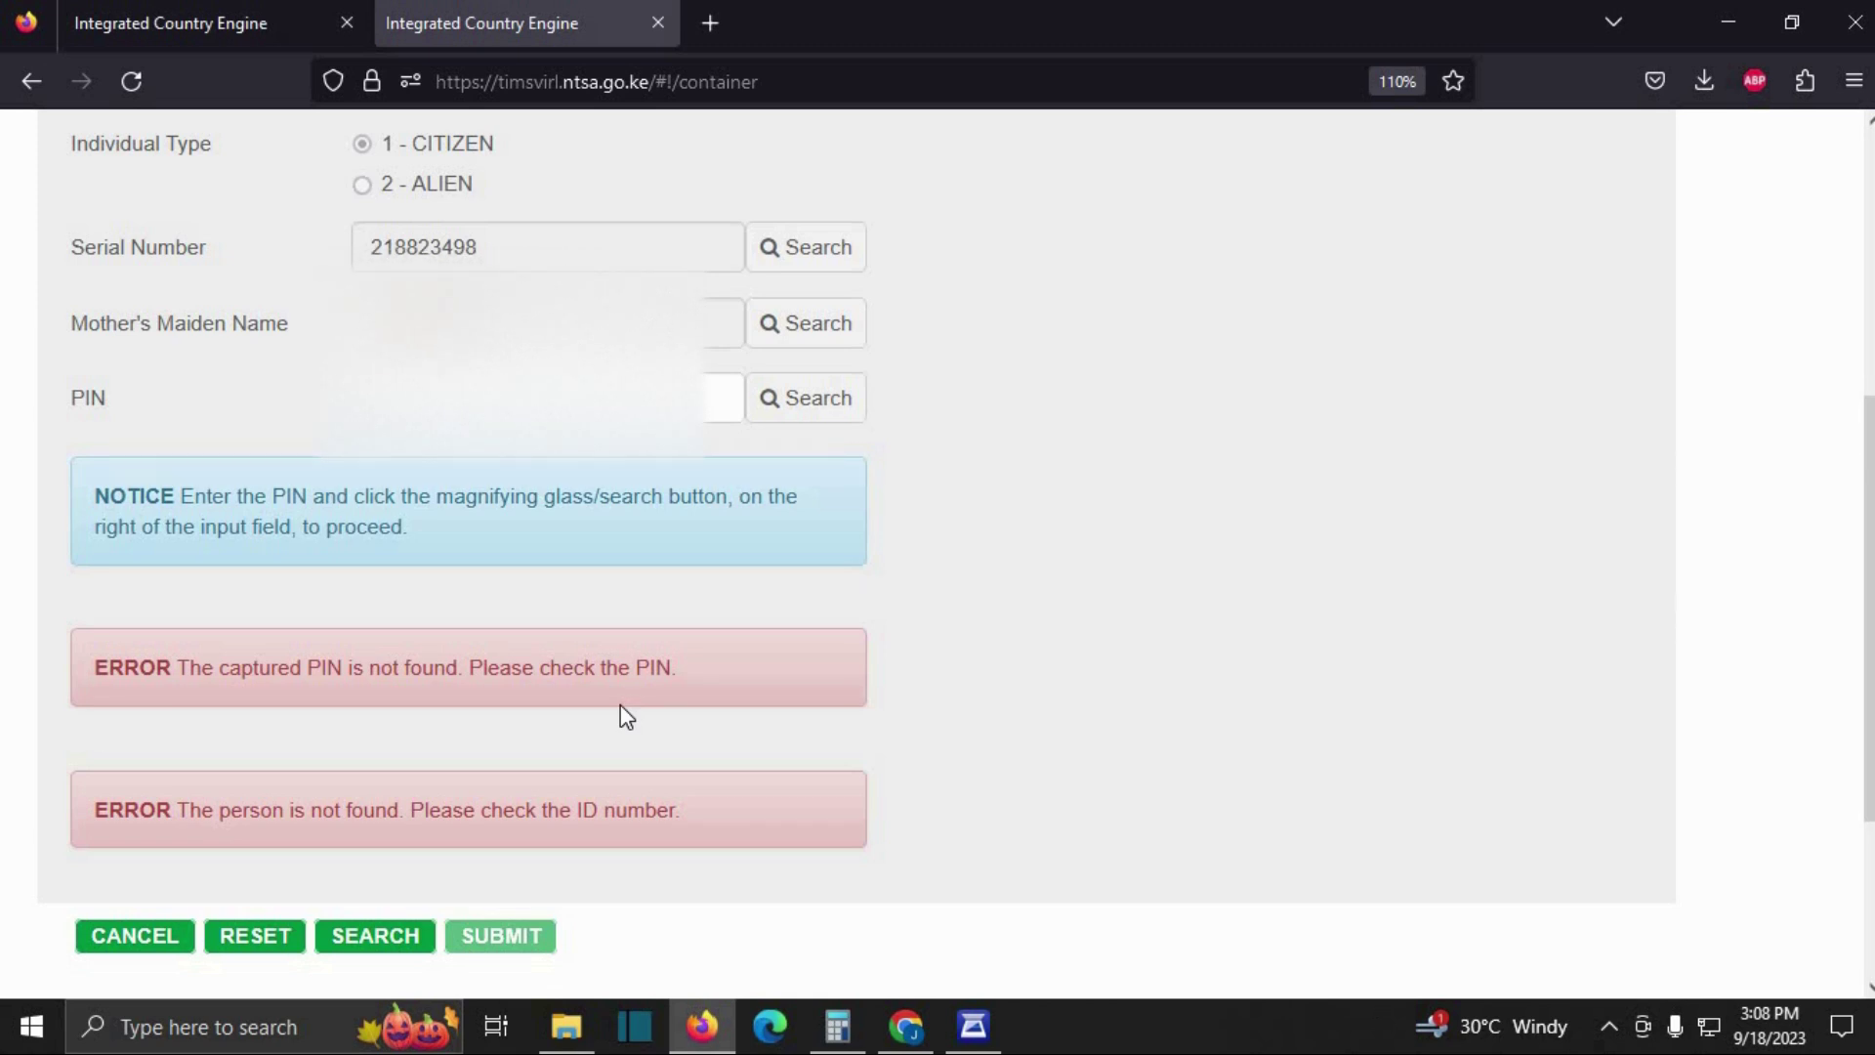
Correct the PIN, search it, and SUBMIT to open the detailed Personal Information form
left_click(527, 398)
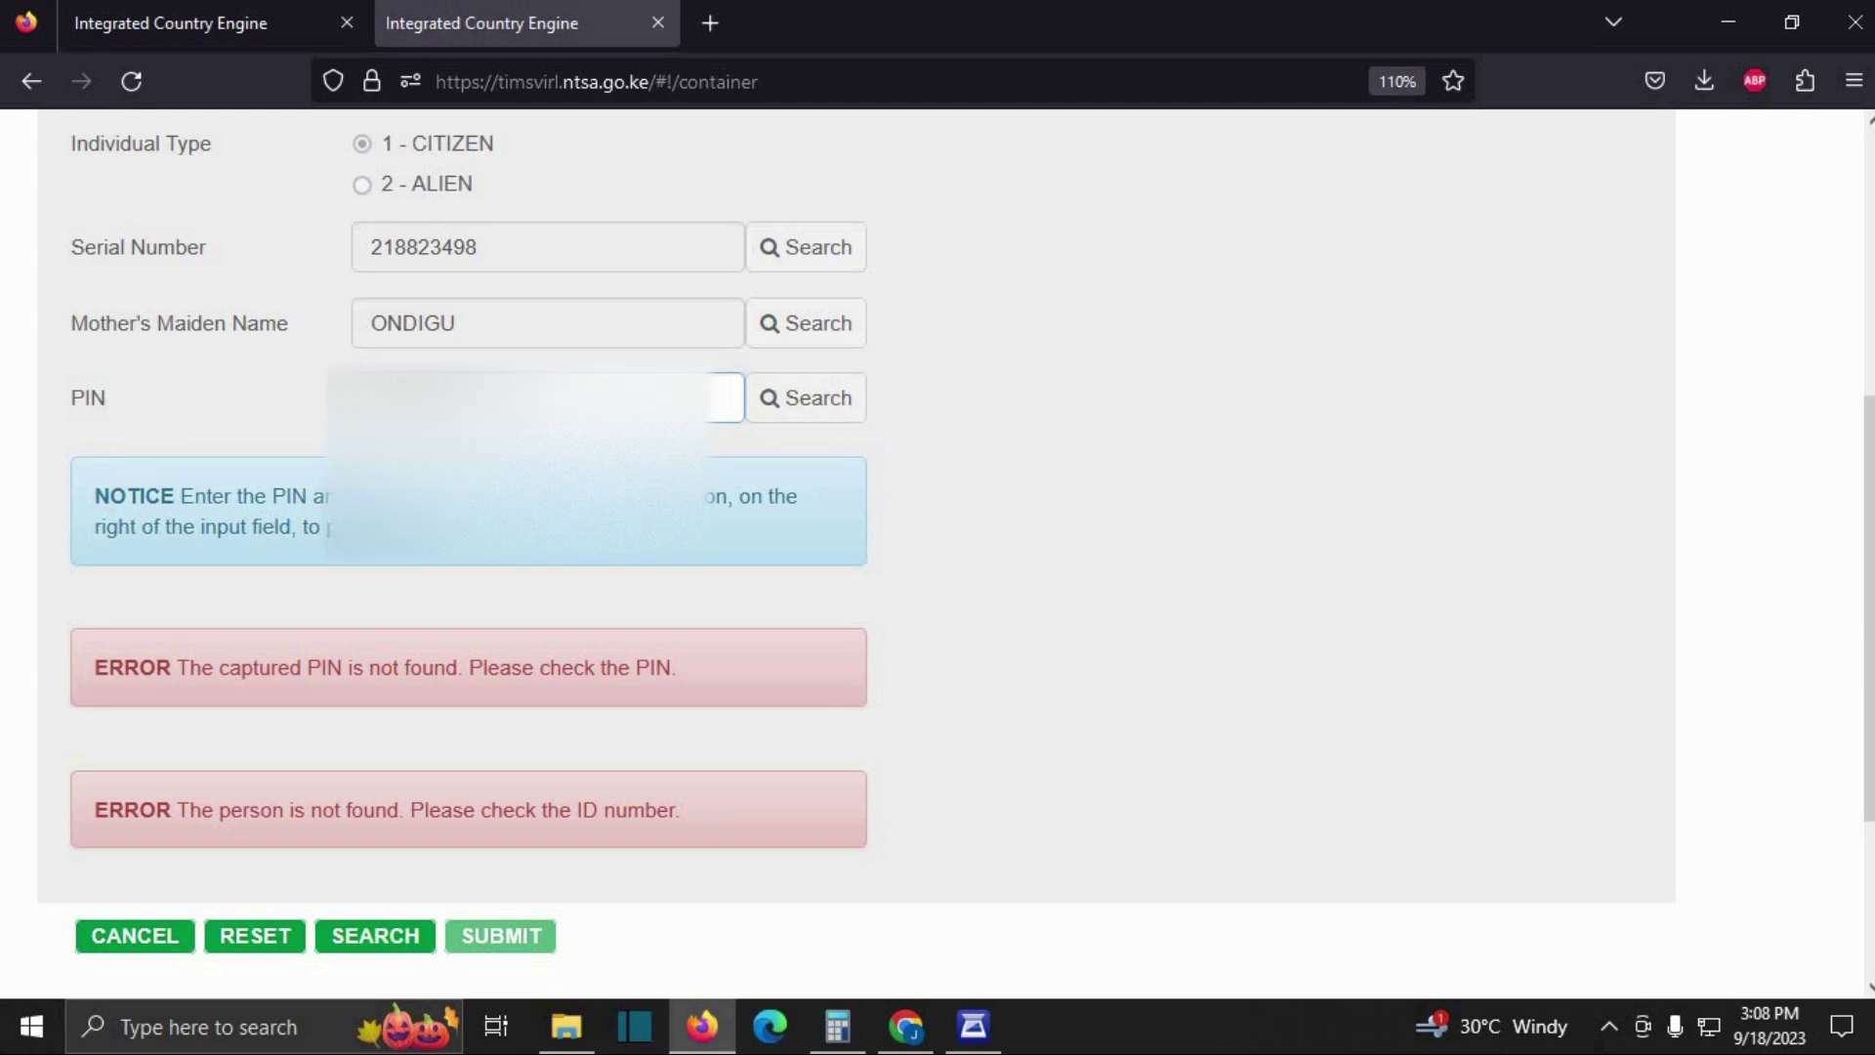
left_click(790, 401)
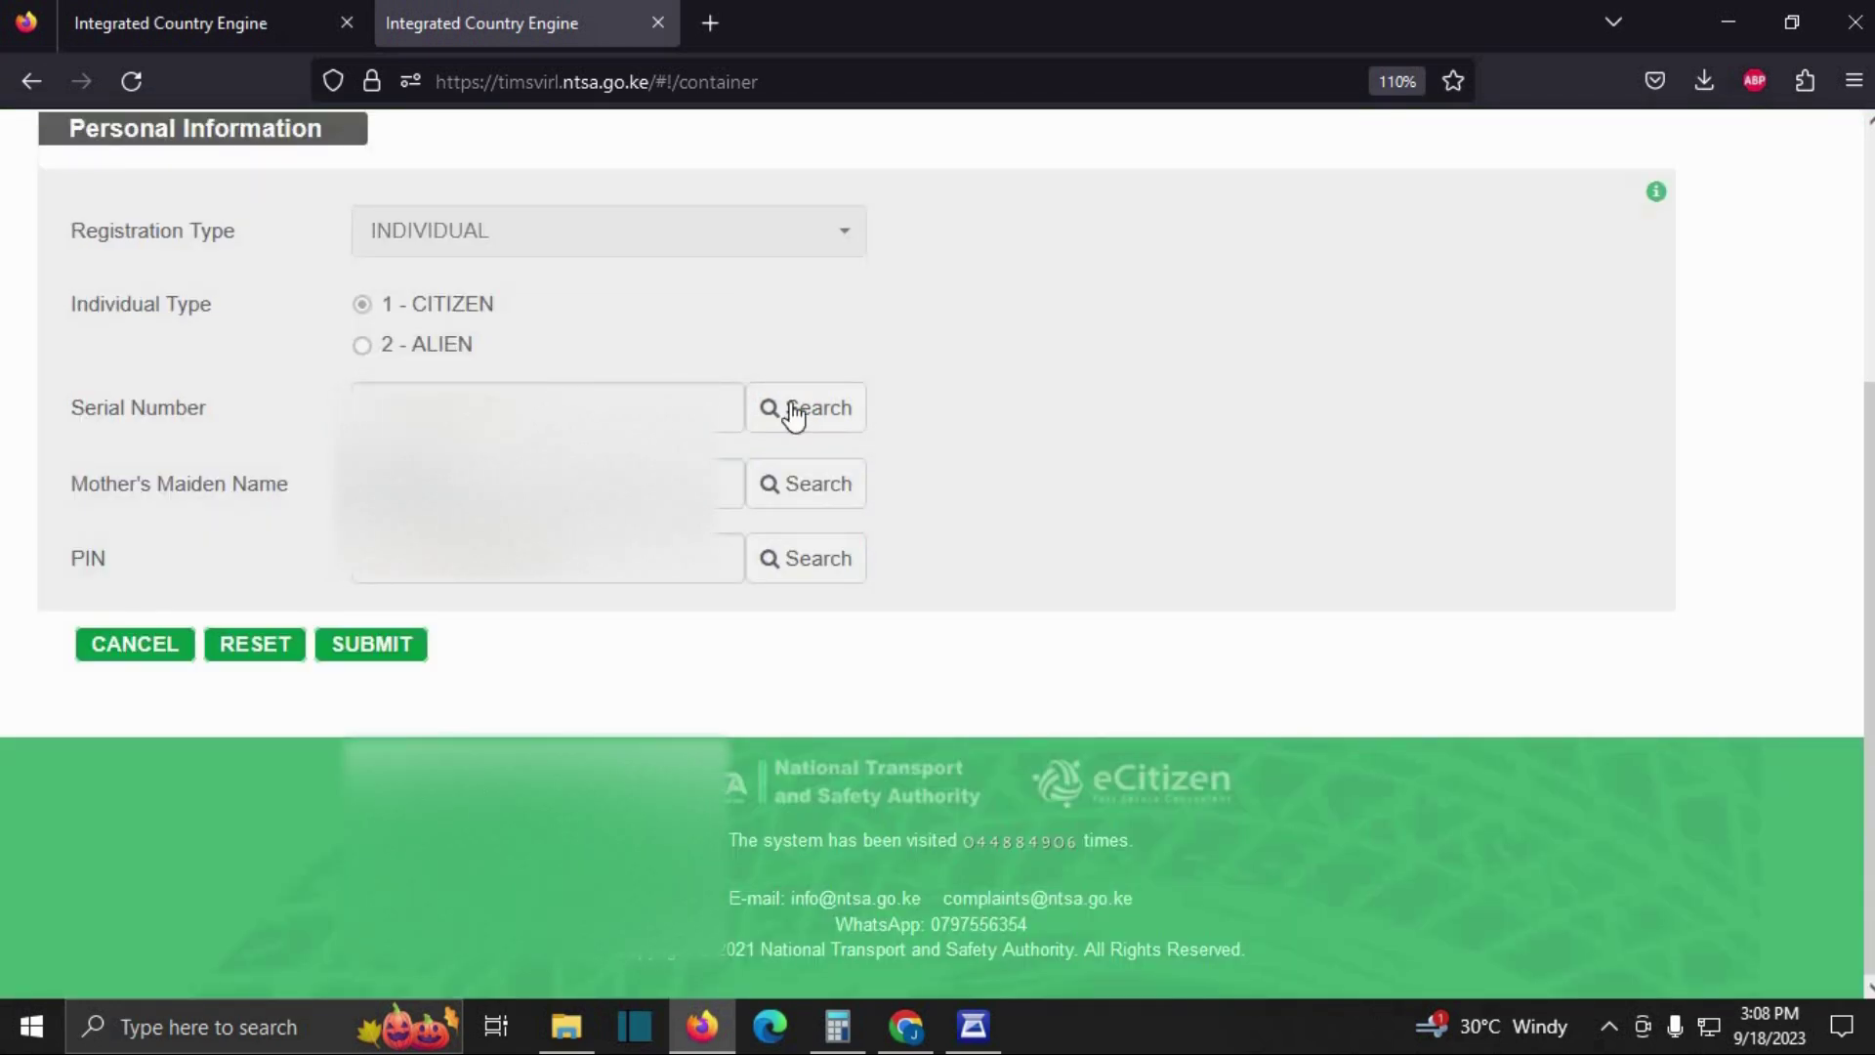
left_click(404, 647)
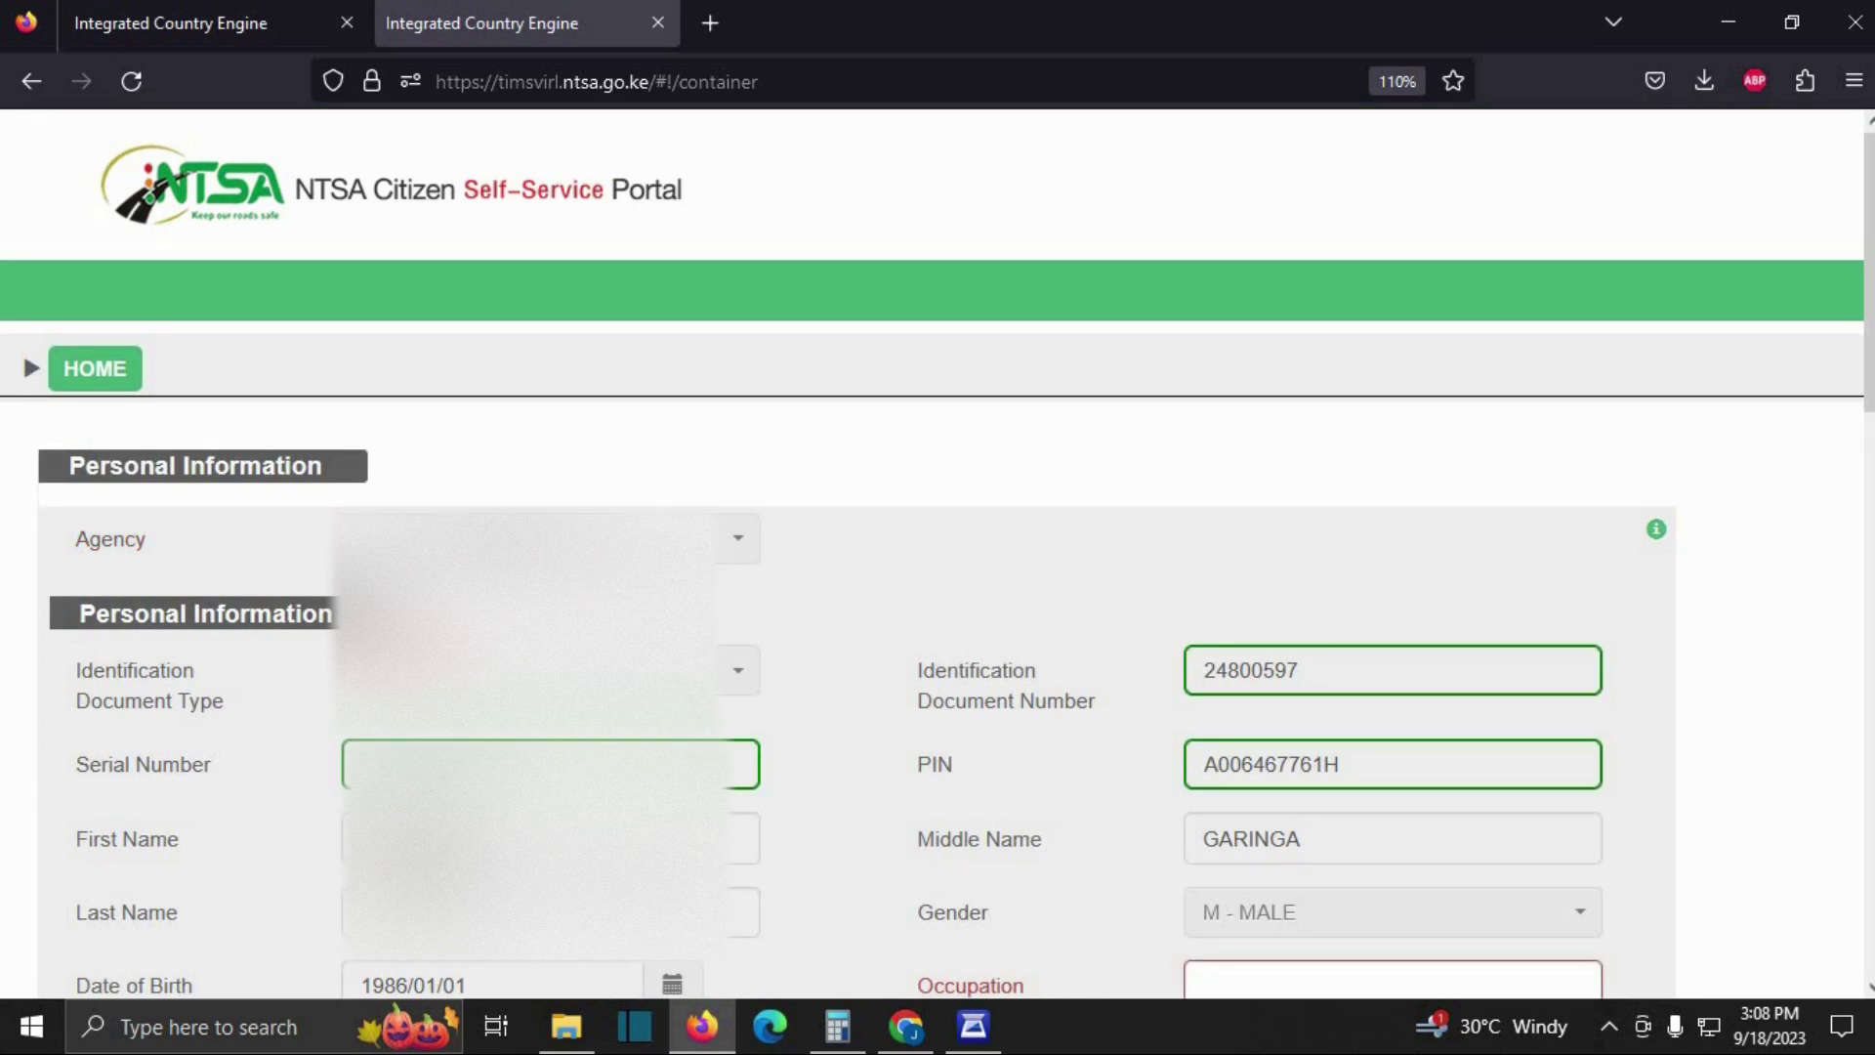
Fill the Occupation field with BUSINESS PERSON
scroll(1140, 610, "down", 3)
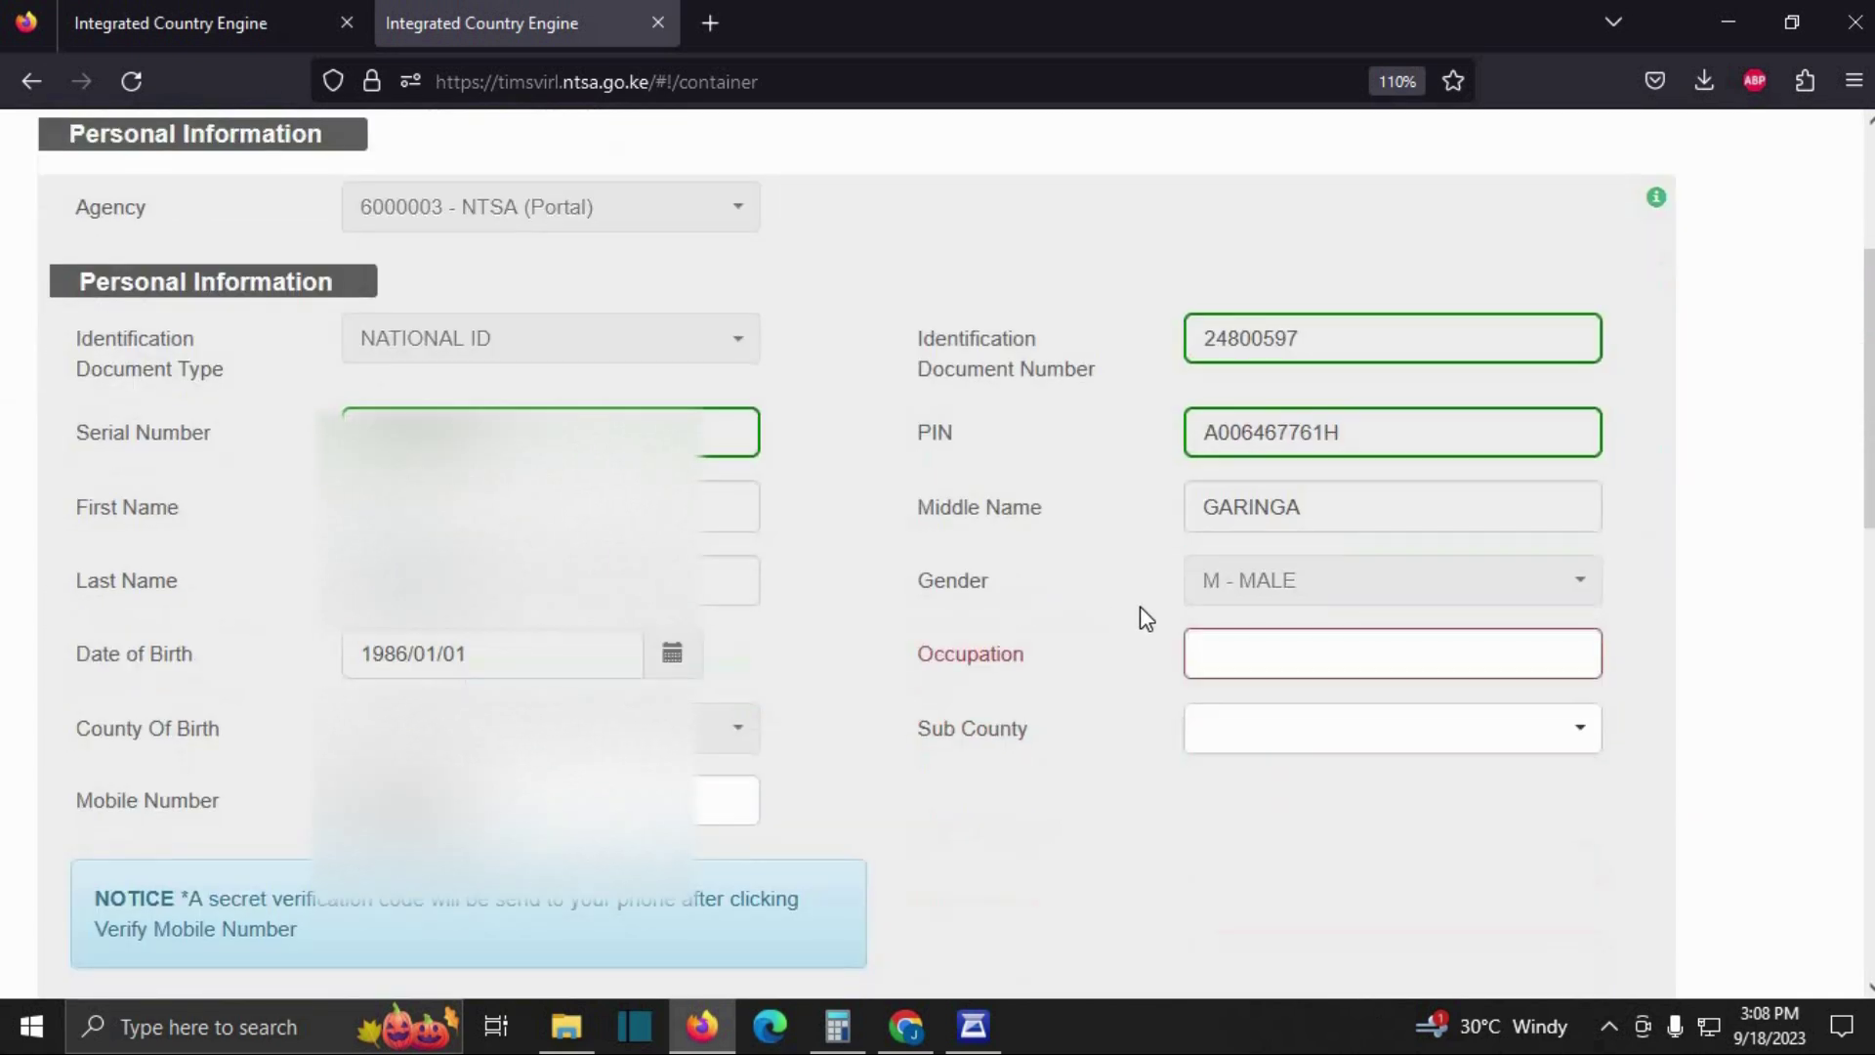
left_click(1291, 634)
type("BU")
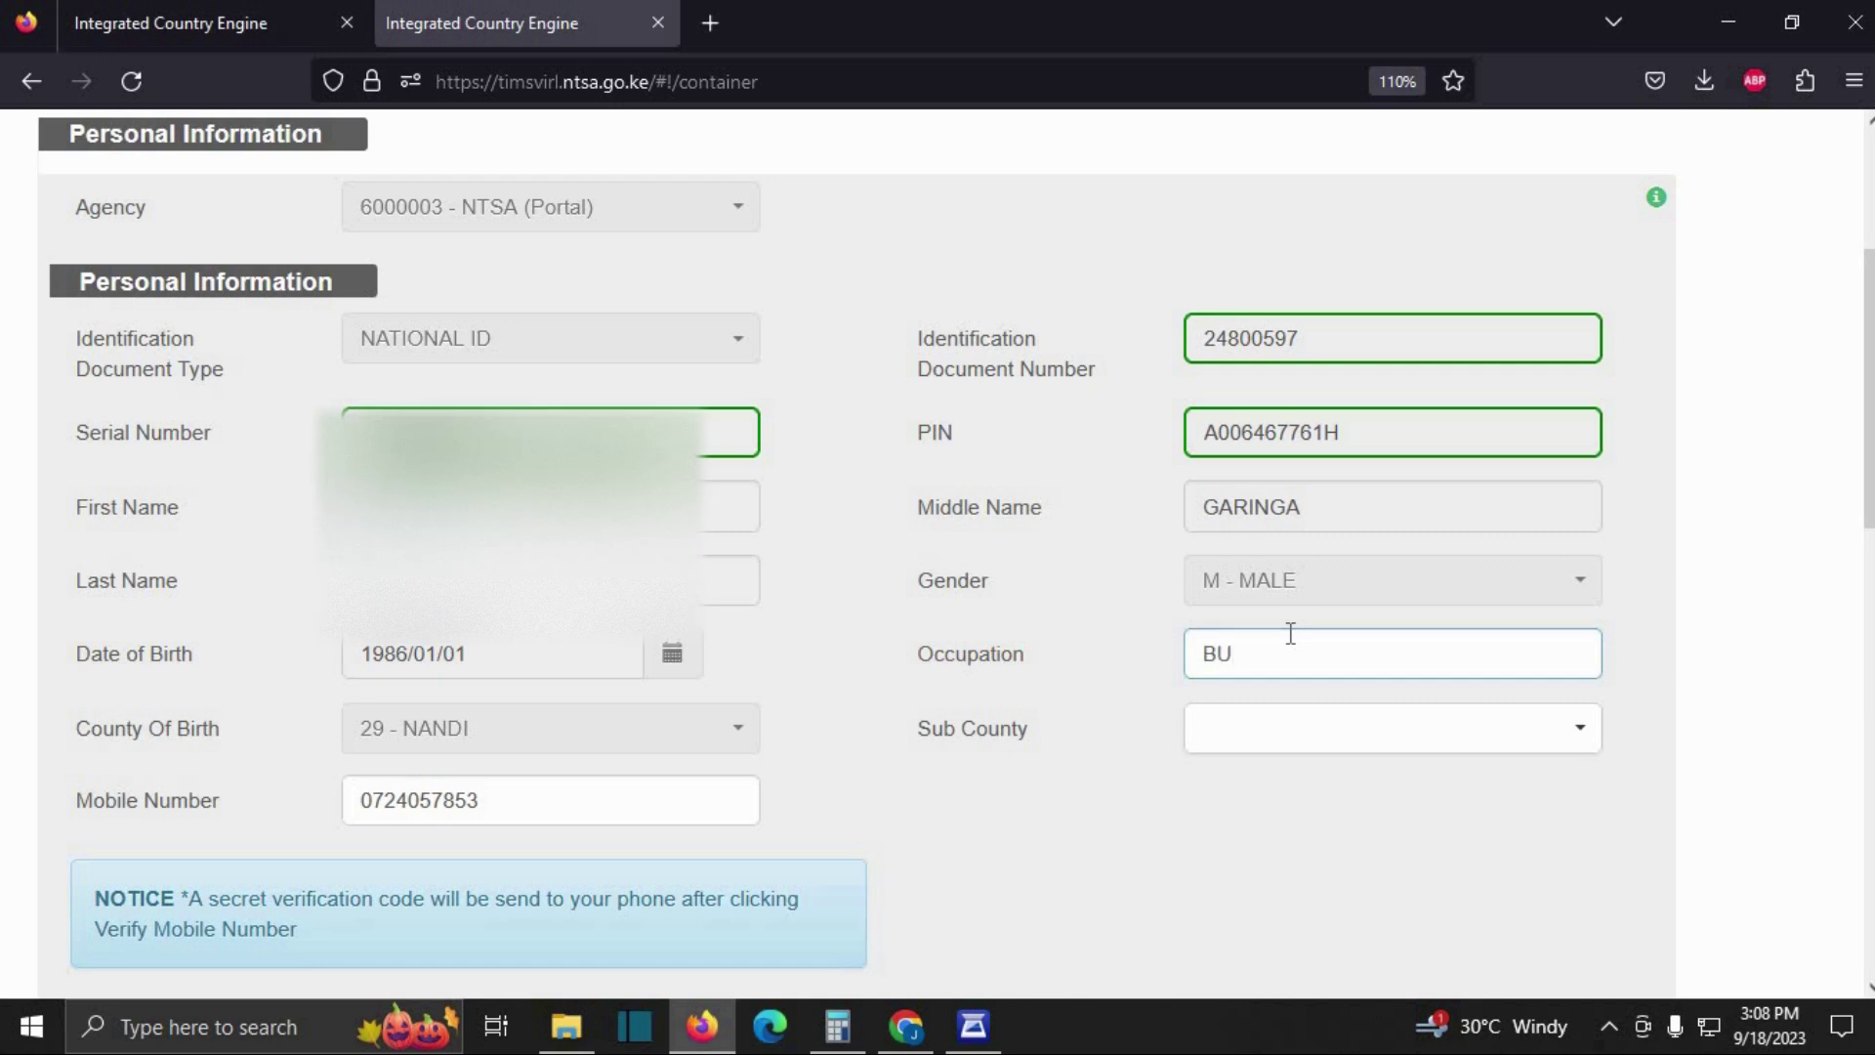
type("SINE")
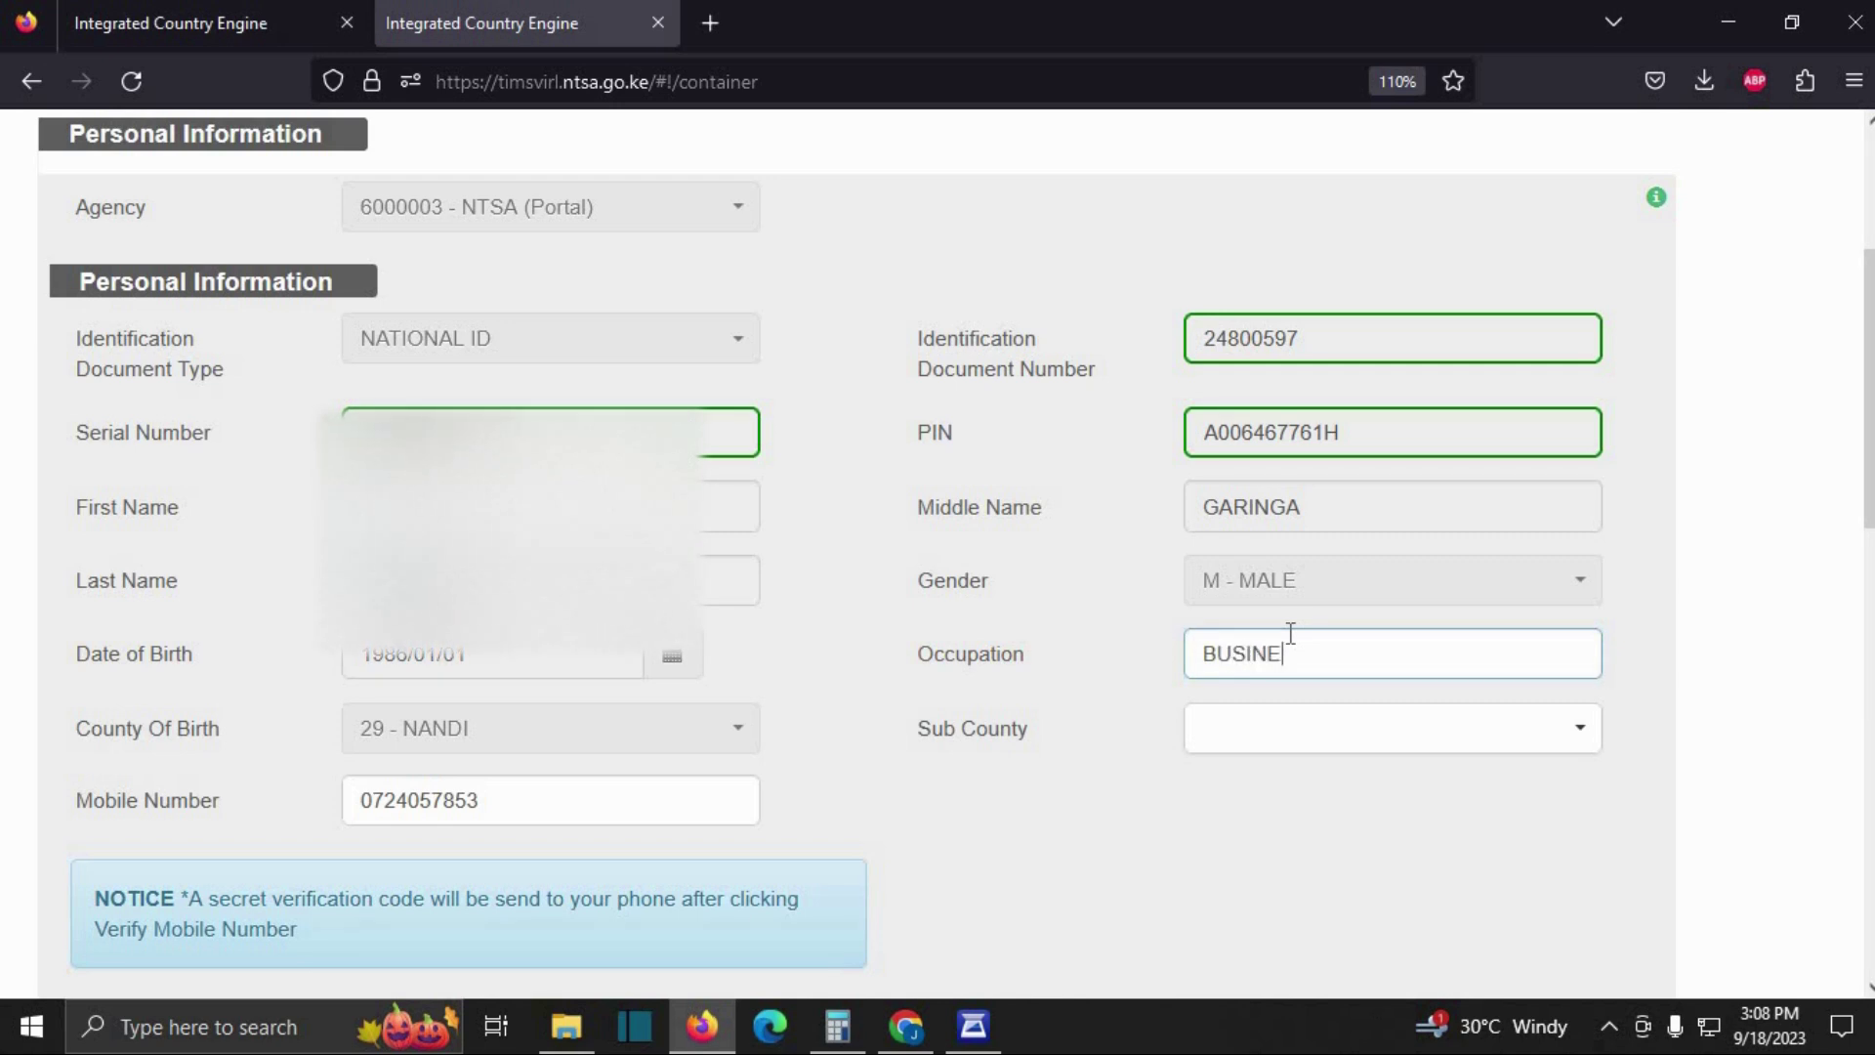
type("SS PERS")
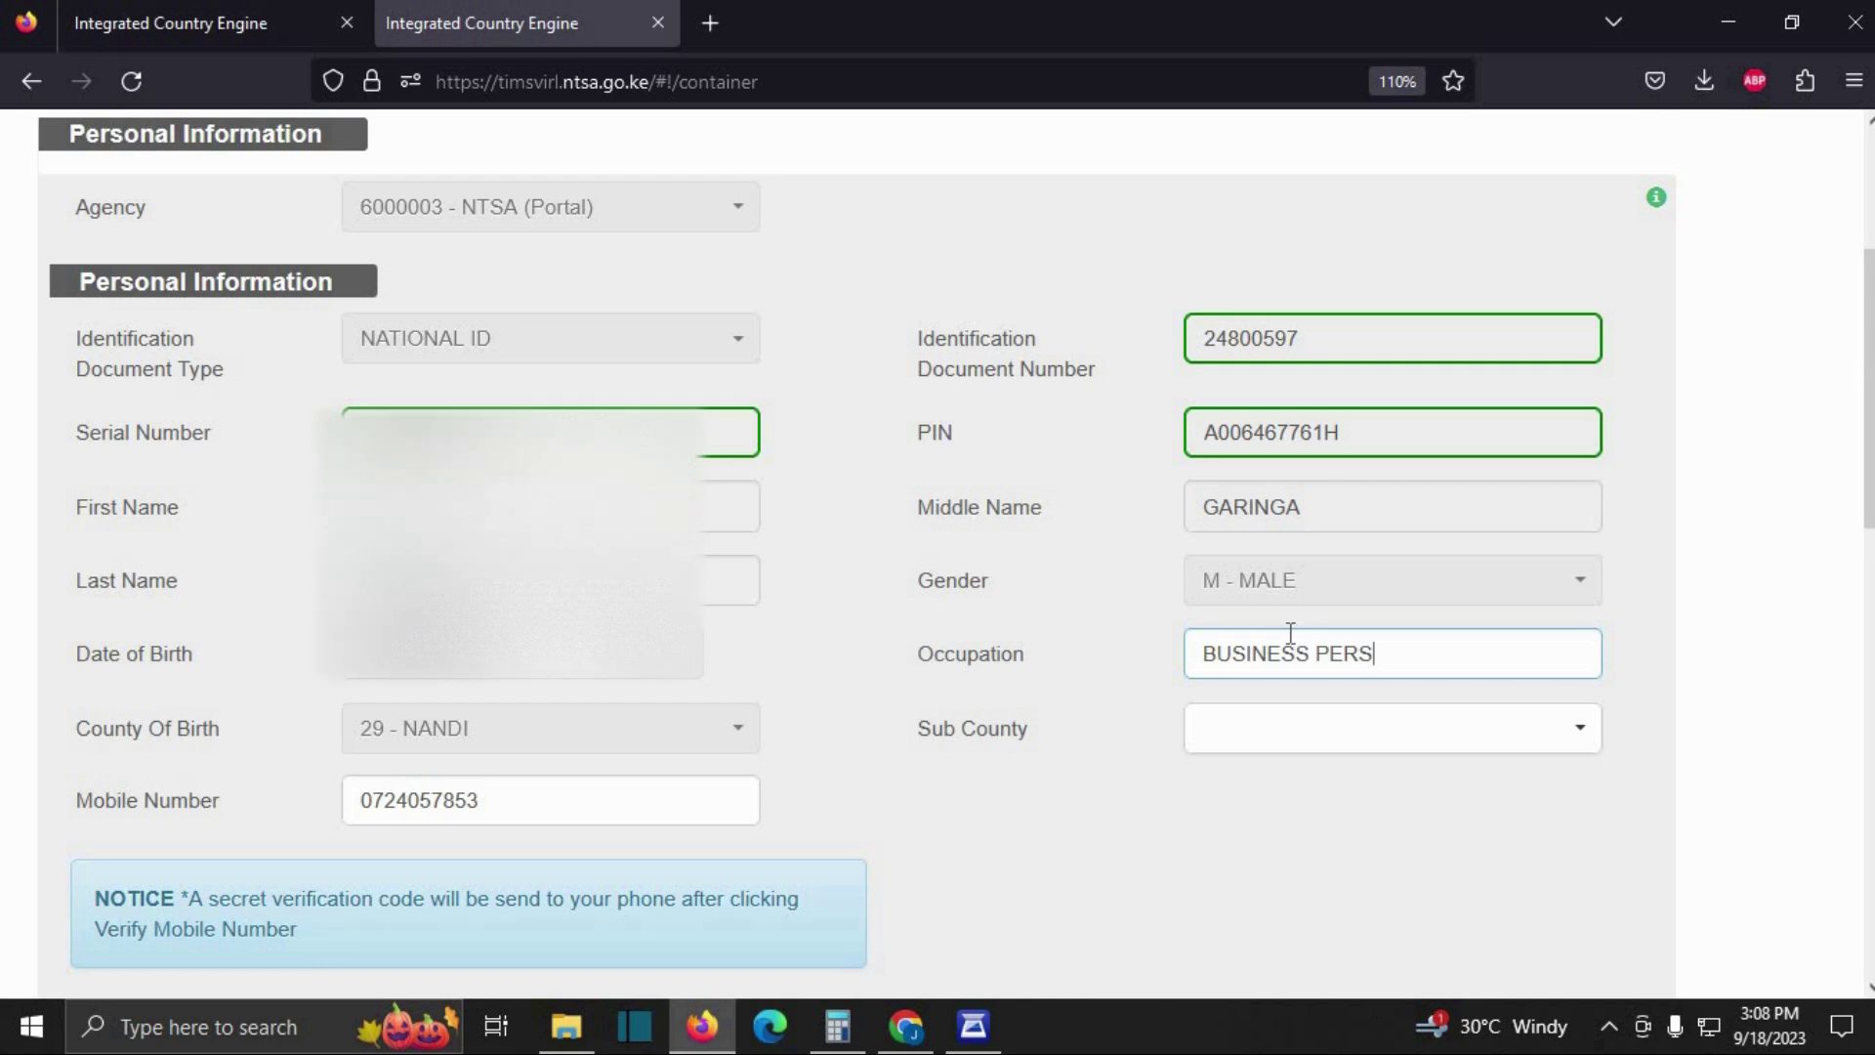
type("ON")
scroll(1049, 615, "down", 3)
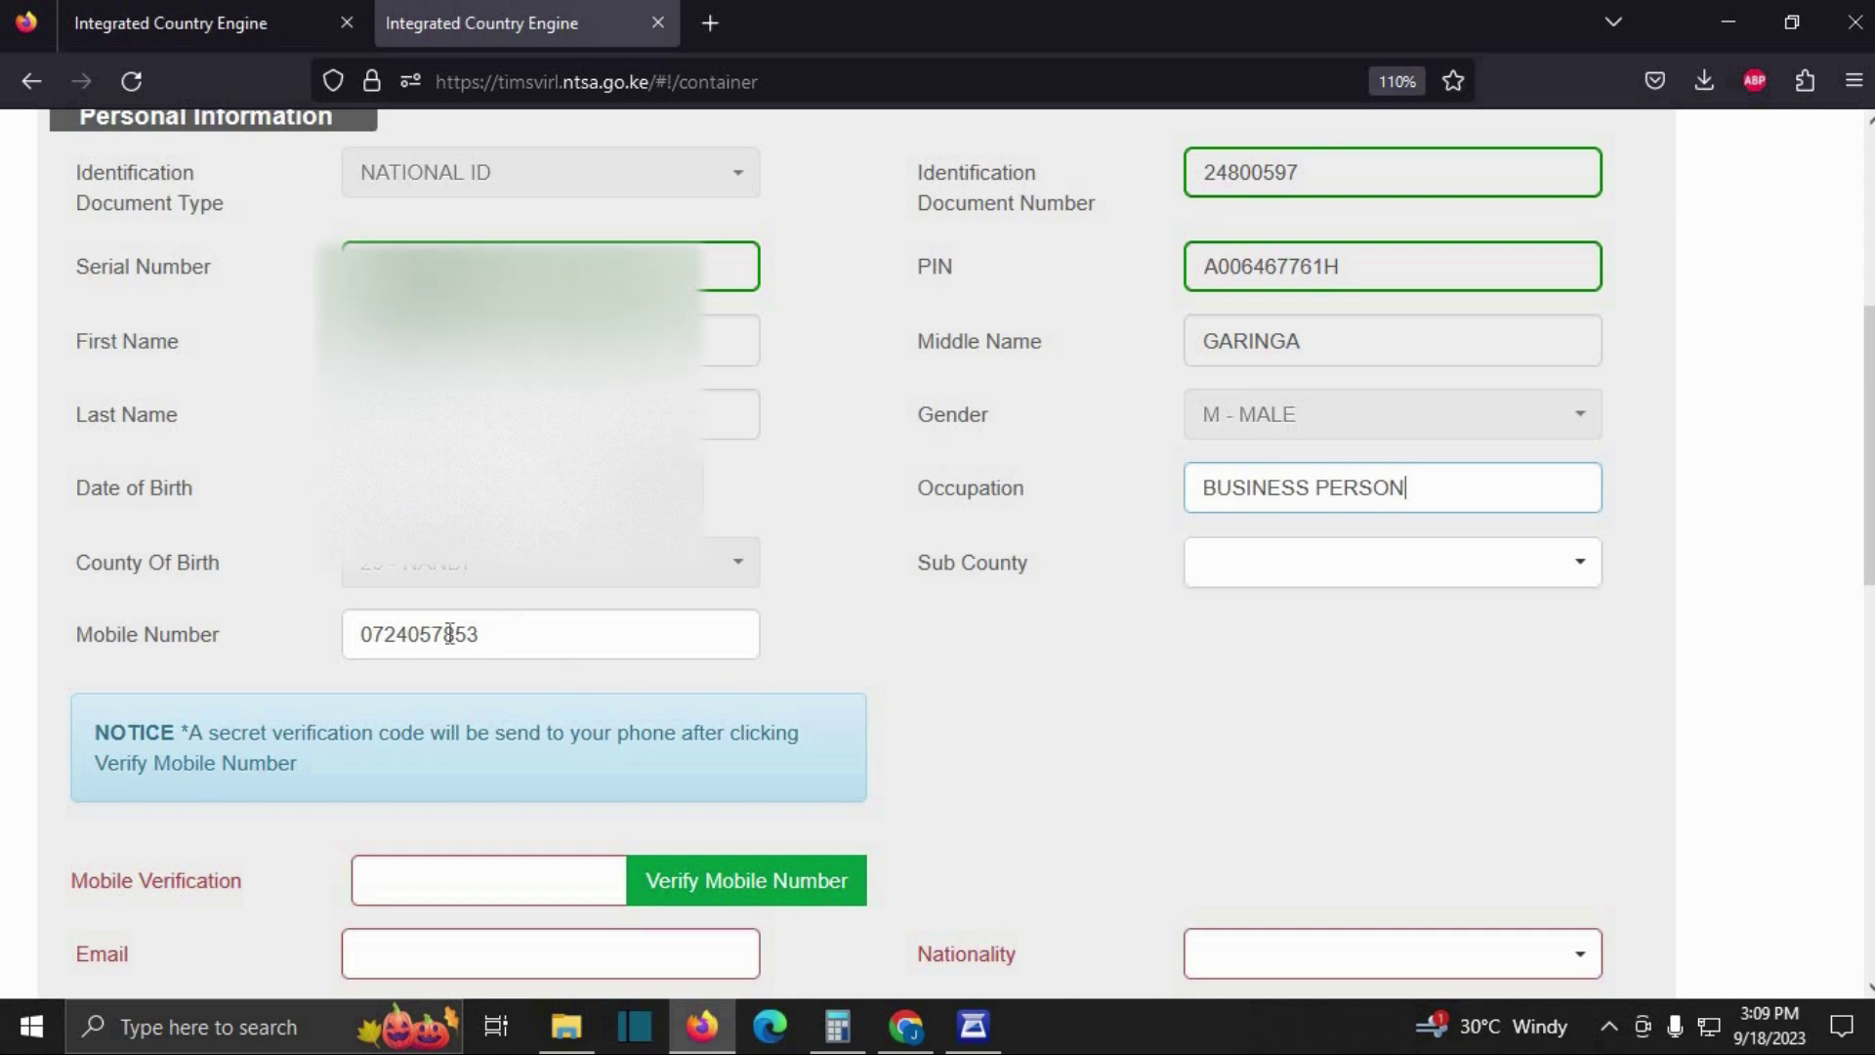
Replace the last digits of the mobile number with a new number and request its verification code
left_click_drag(488, 634, 397, 634)
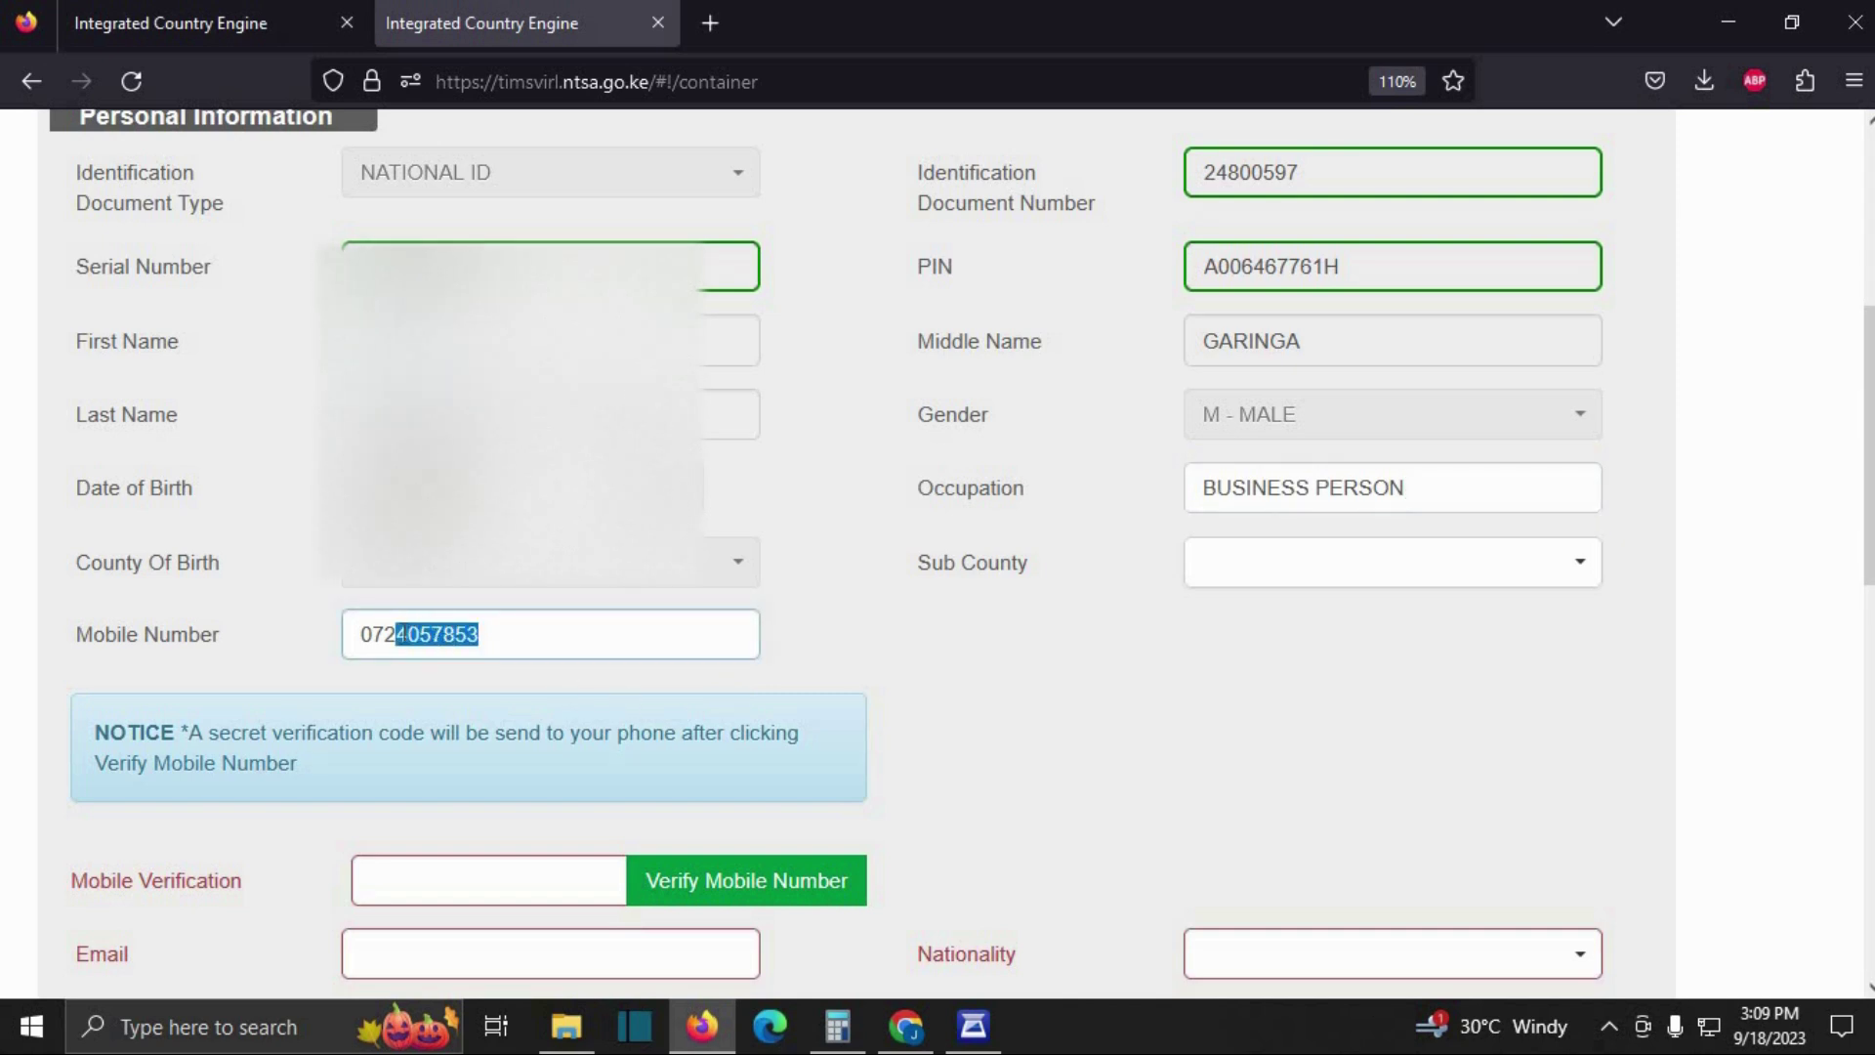
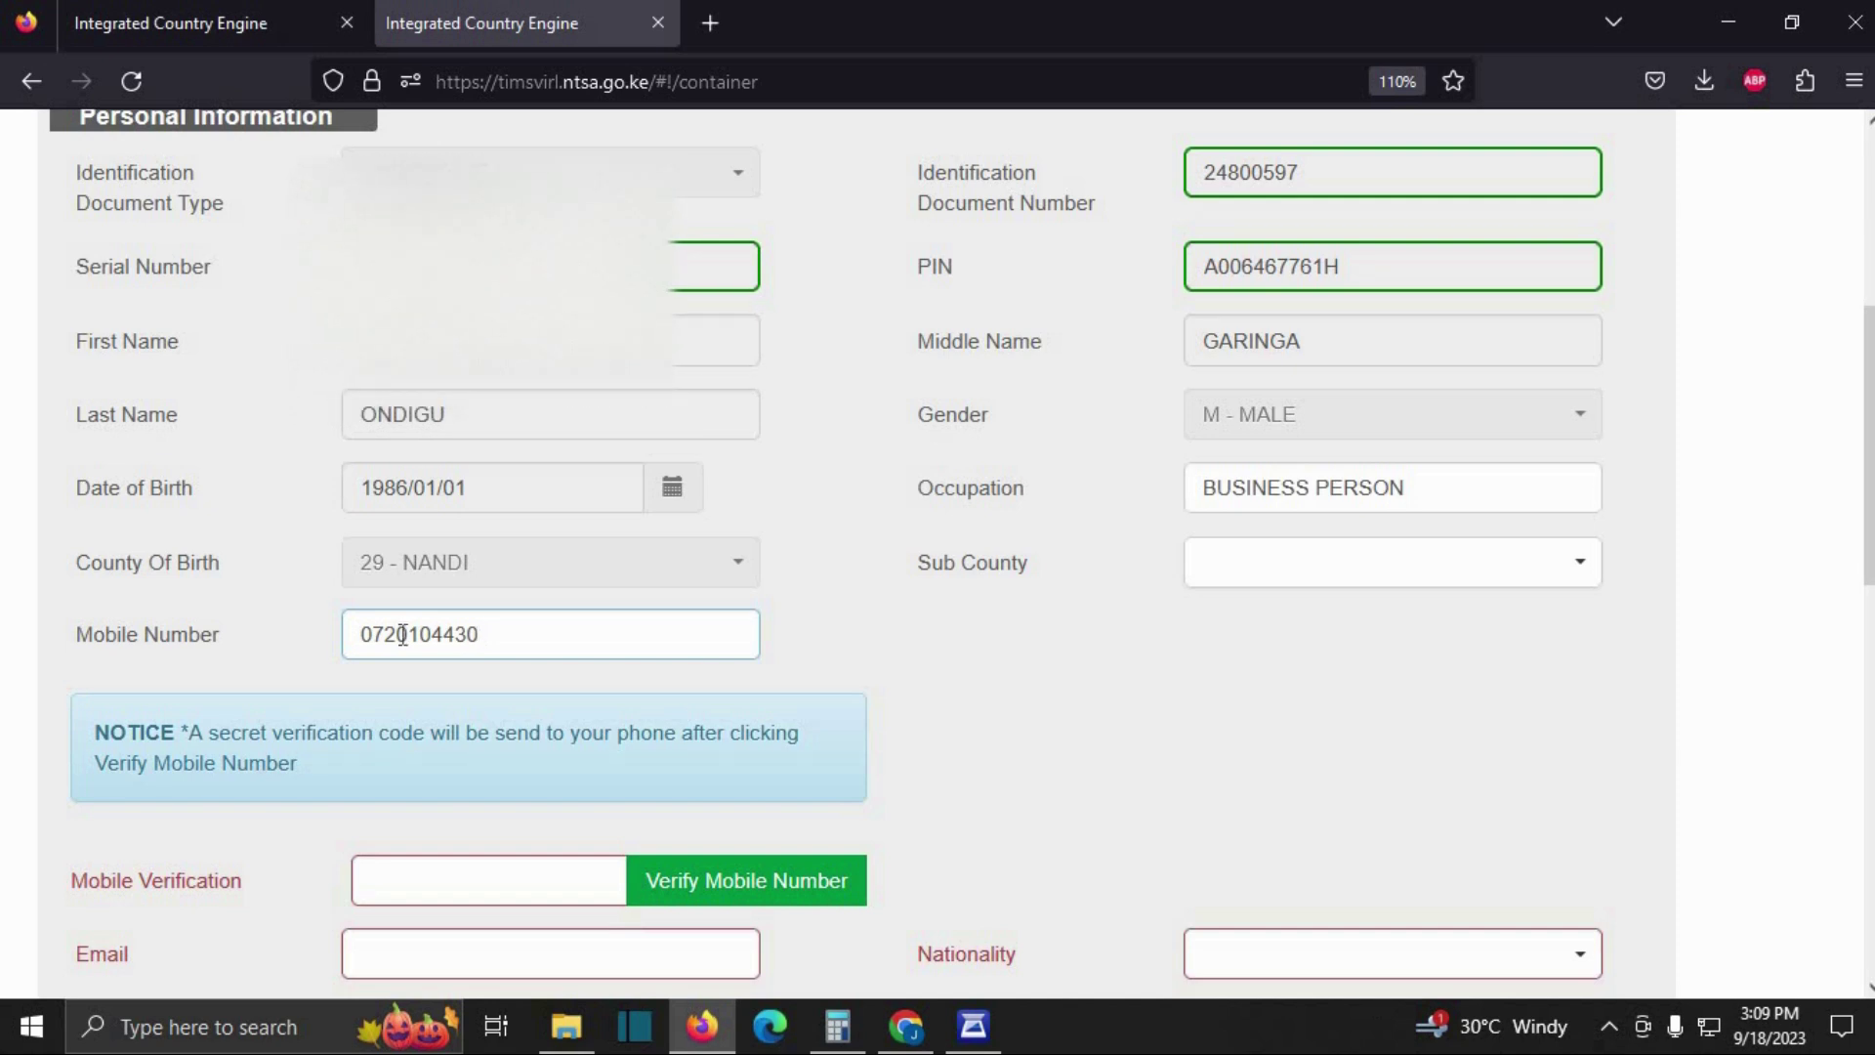
scroll(654, 435, "down", 5)
left_click(687, 390)
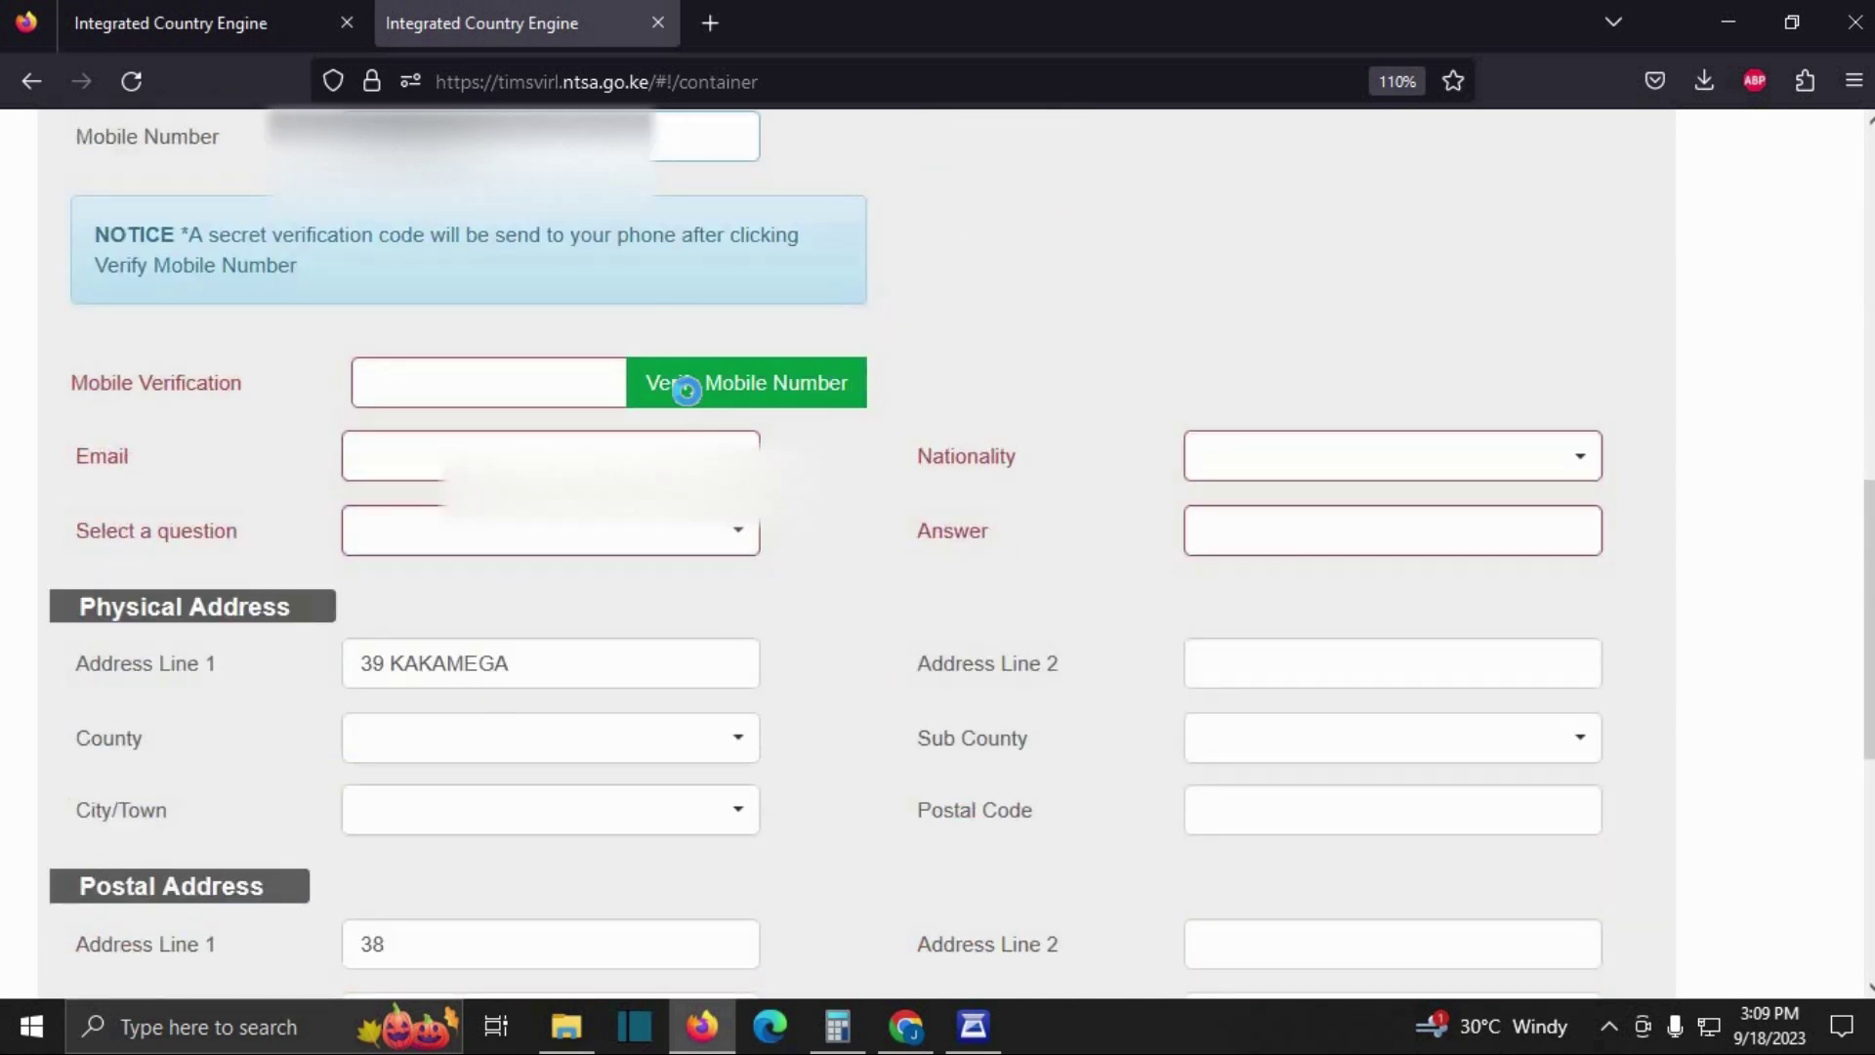
left_click(444, 372)
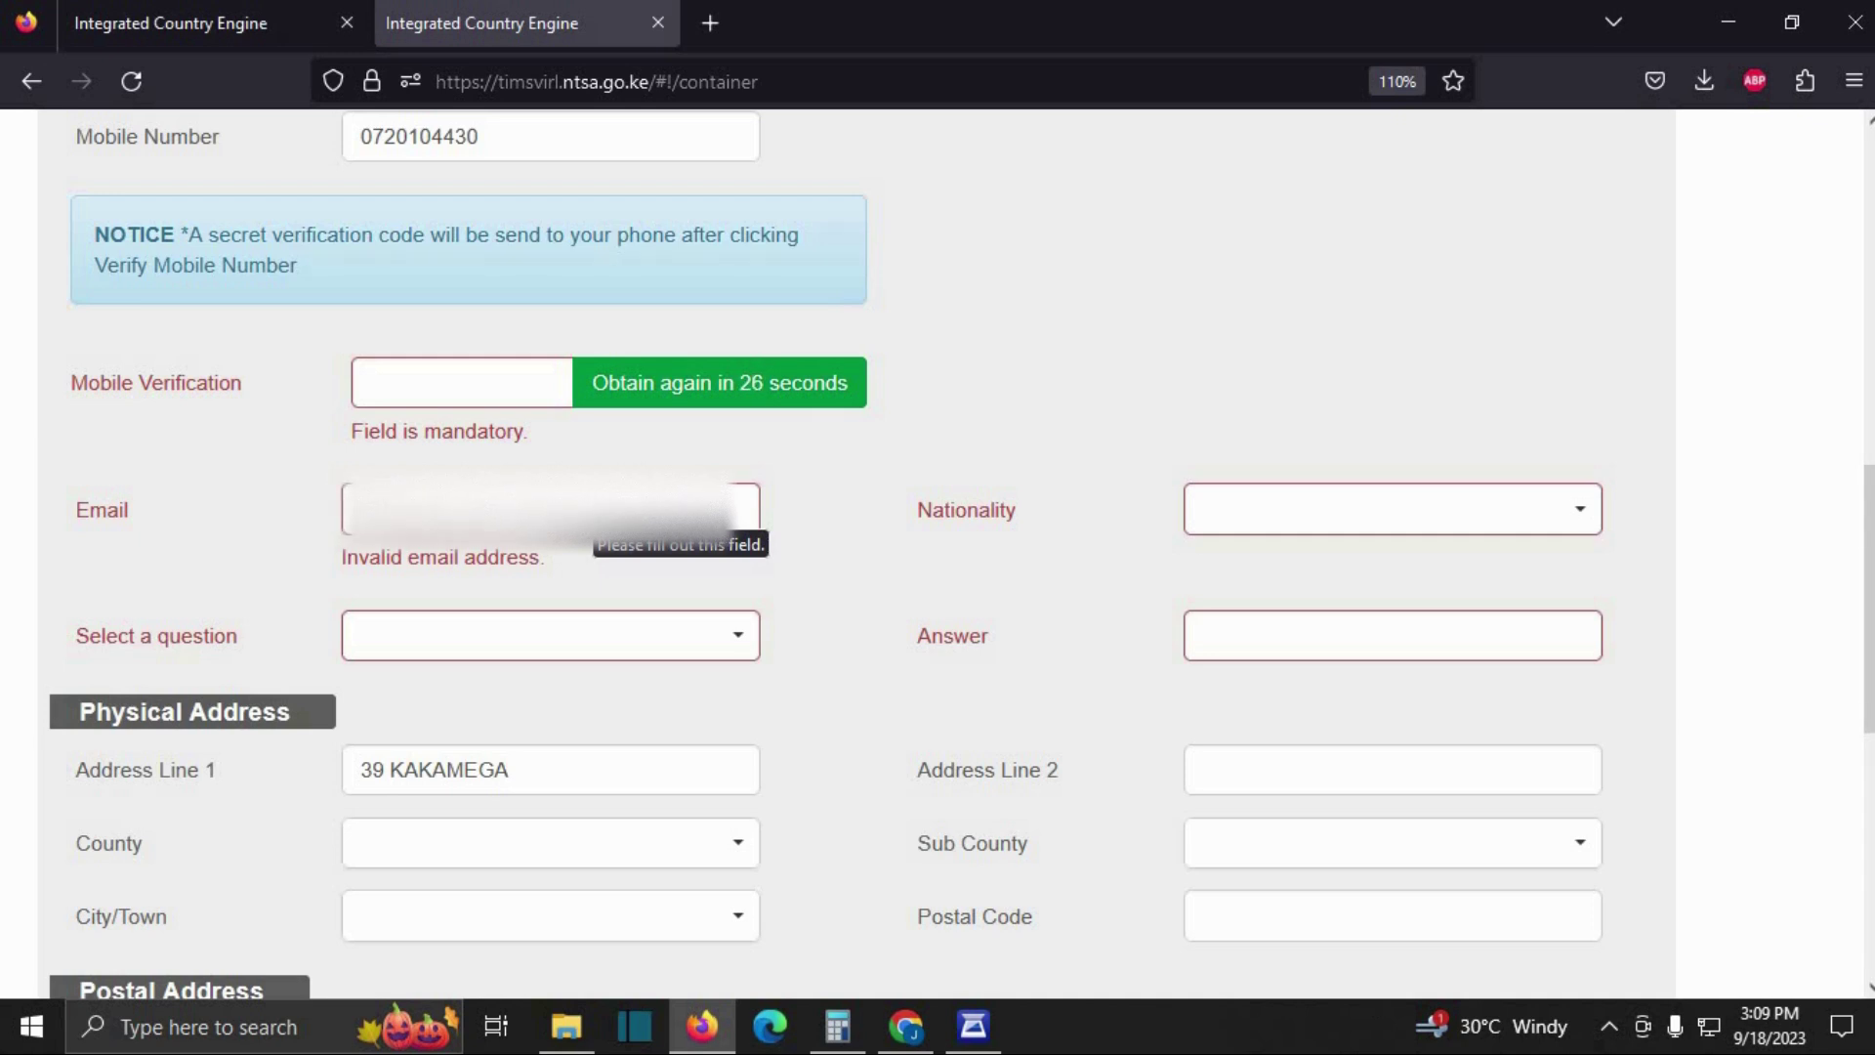
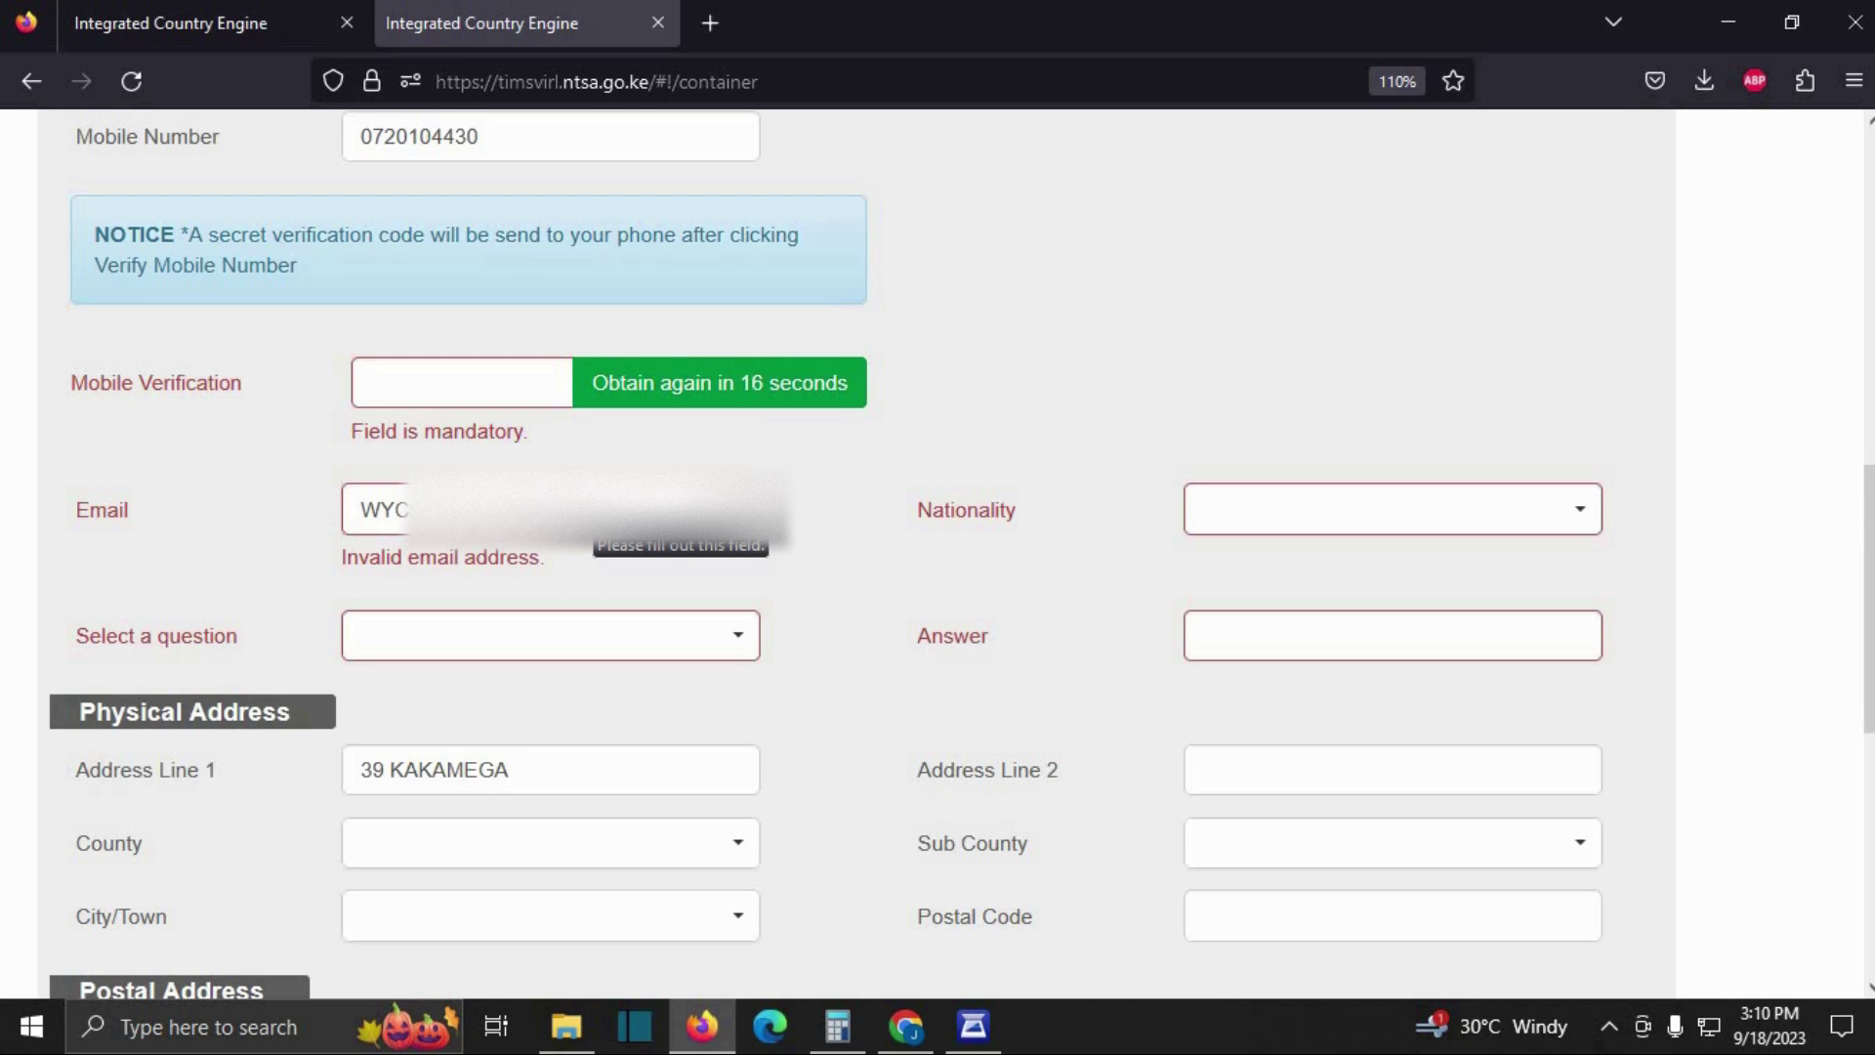
Enter the SMS verification code into Mobile Verification, briefly revisiting the email and nationality fields
left_click(547, 509)
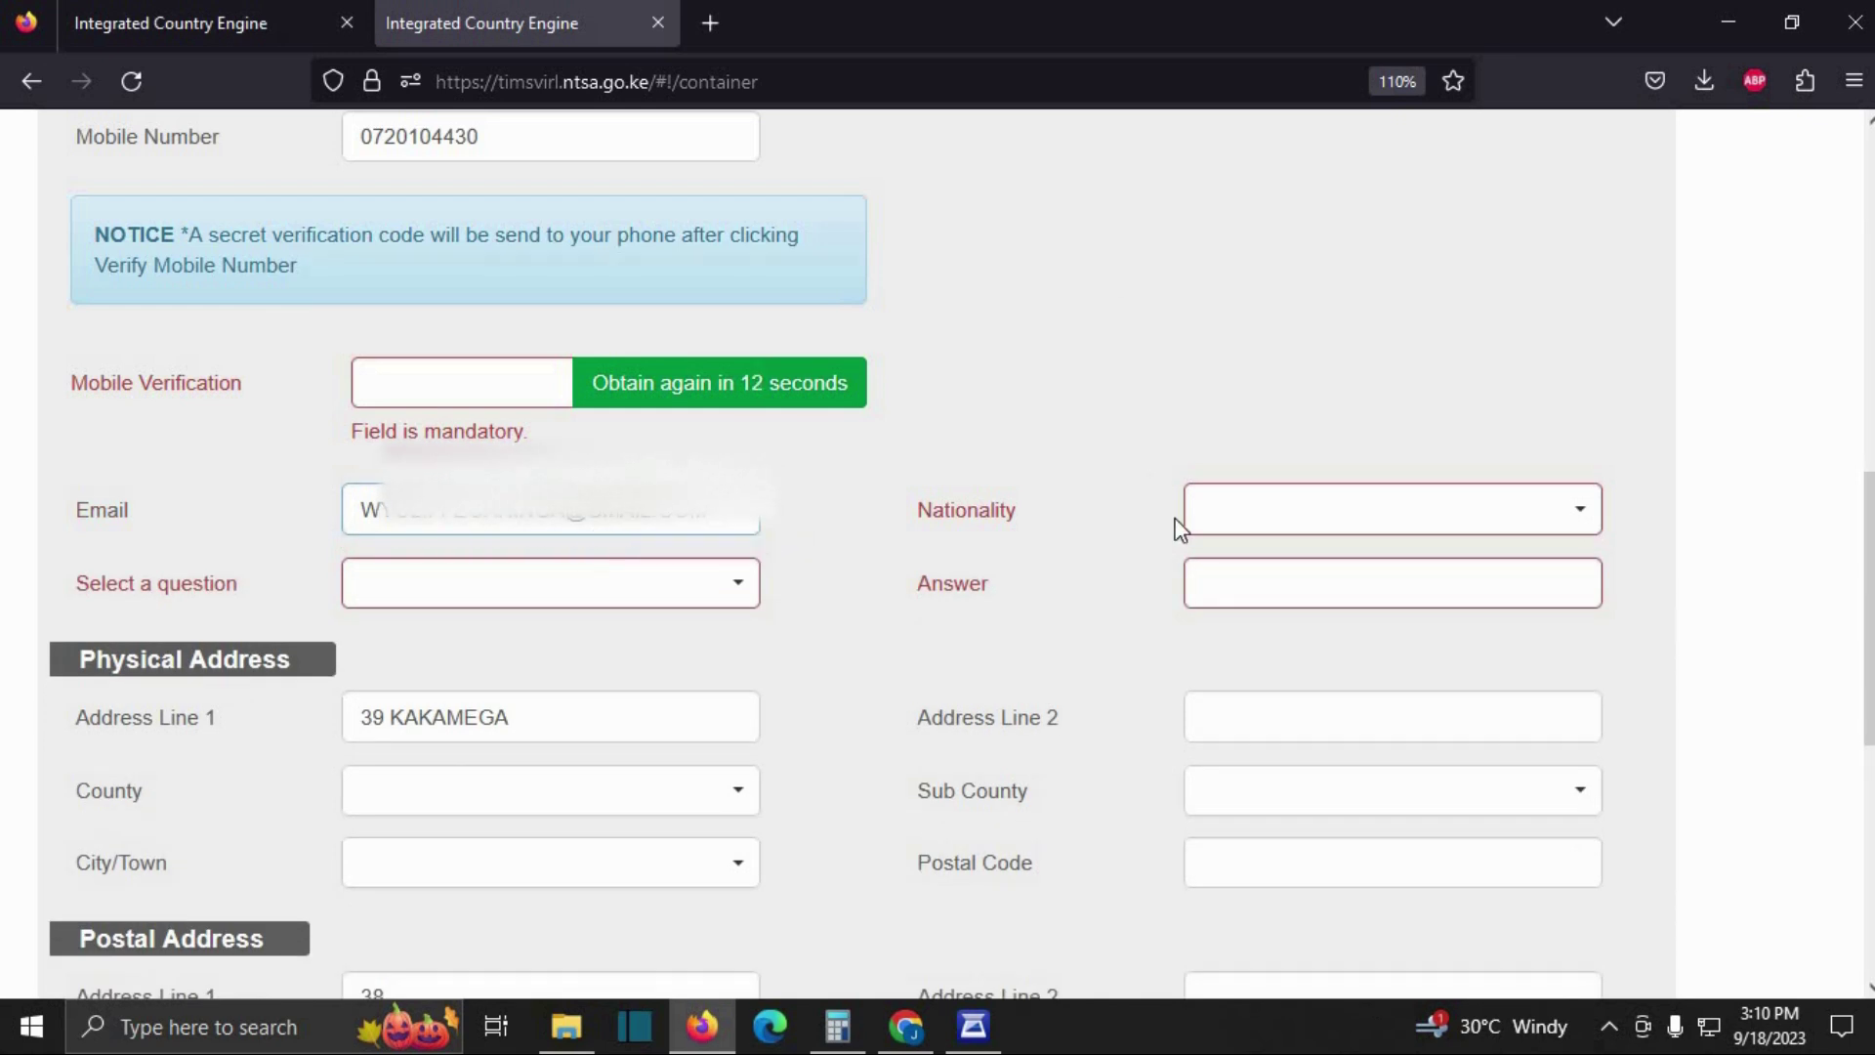
left_click(1222, 527)
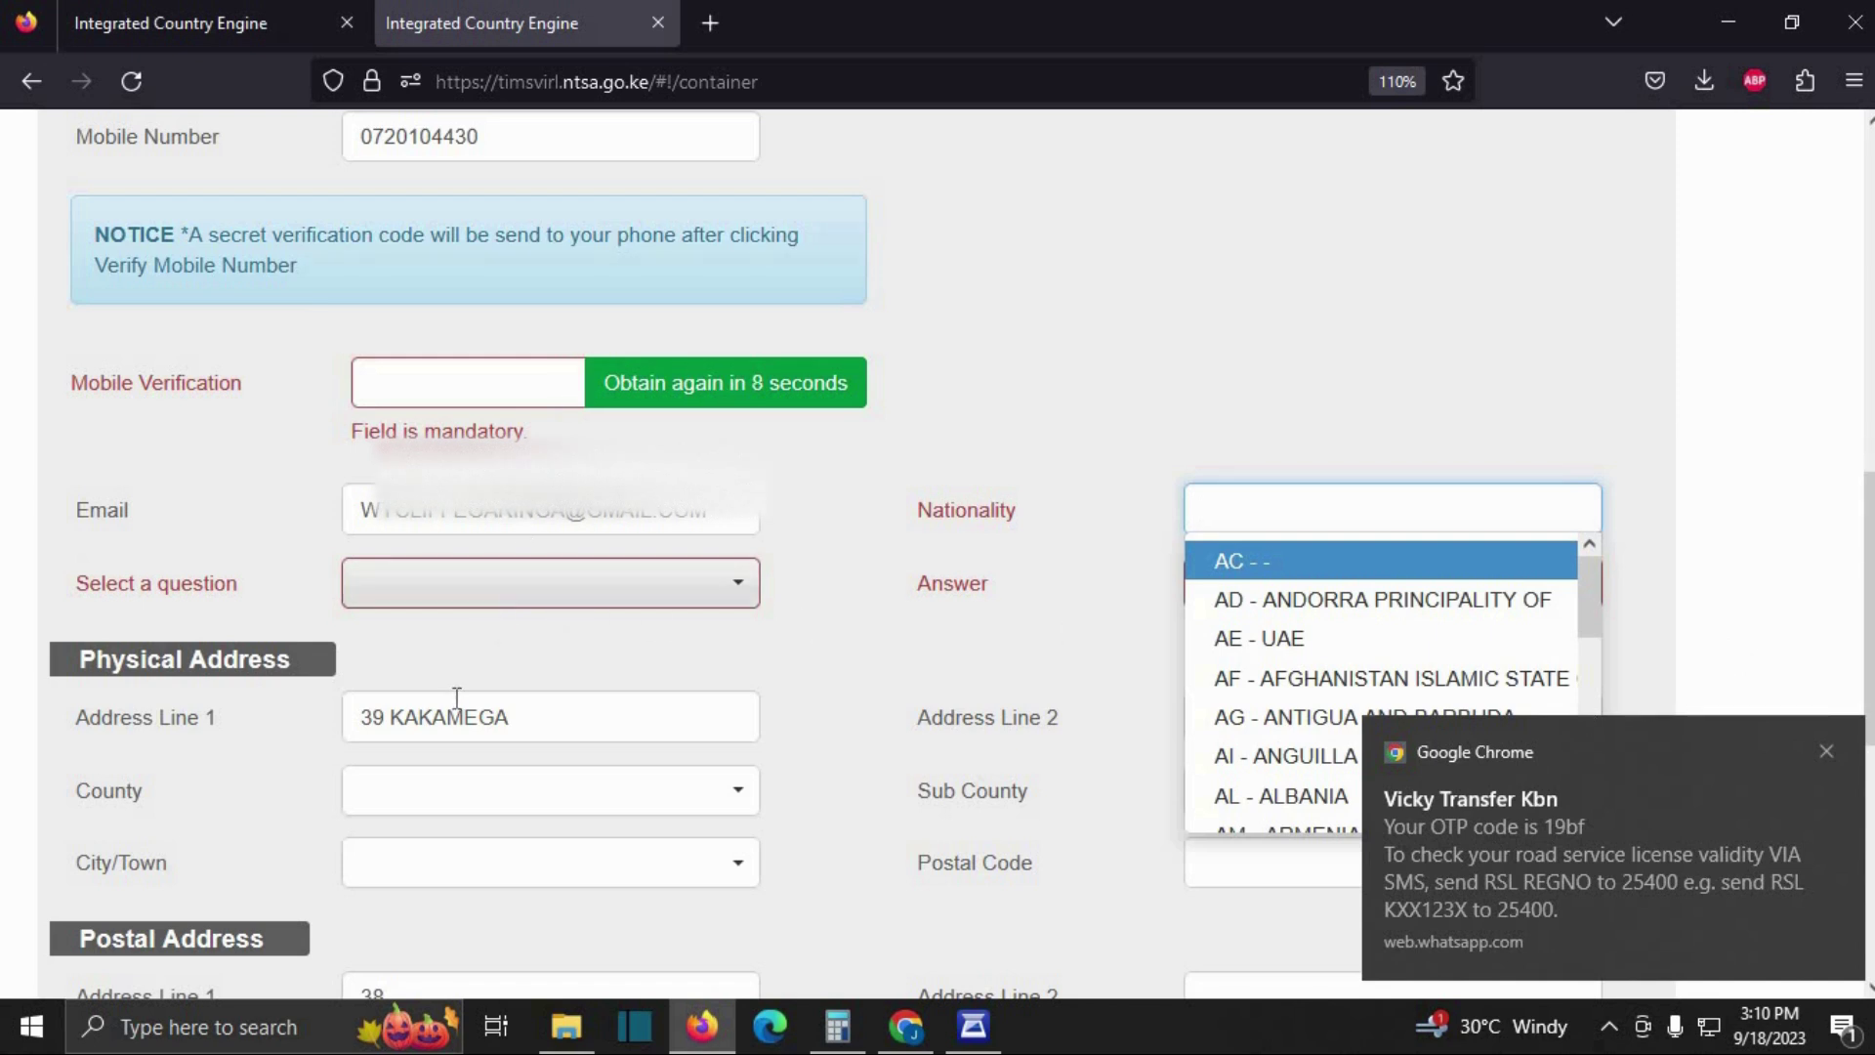
left_click(422, 387)
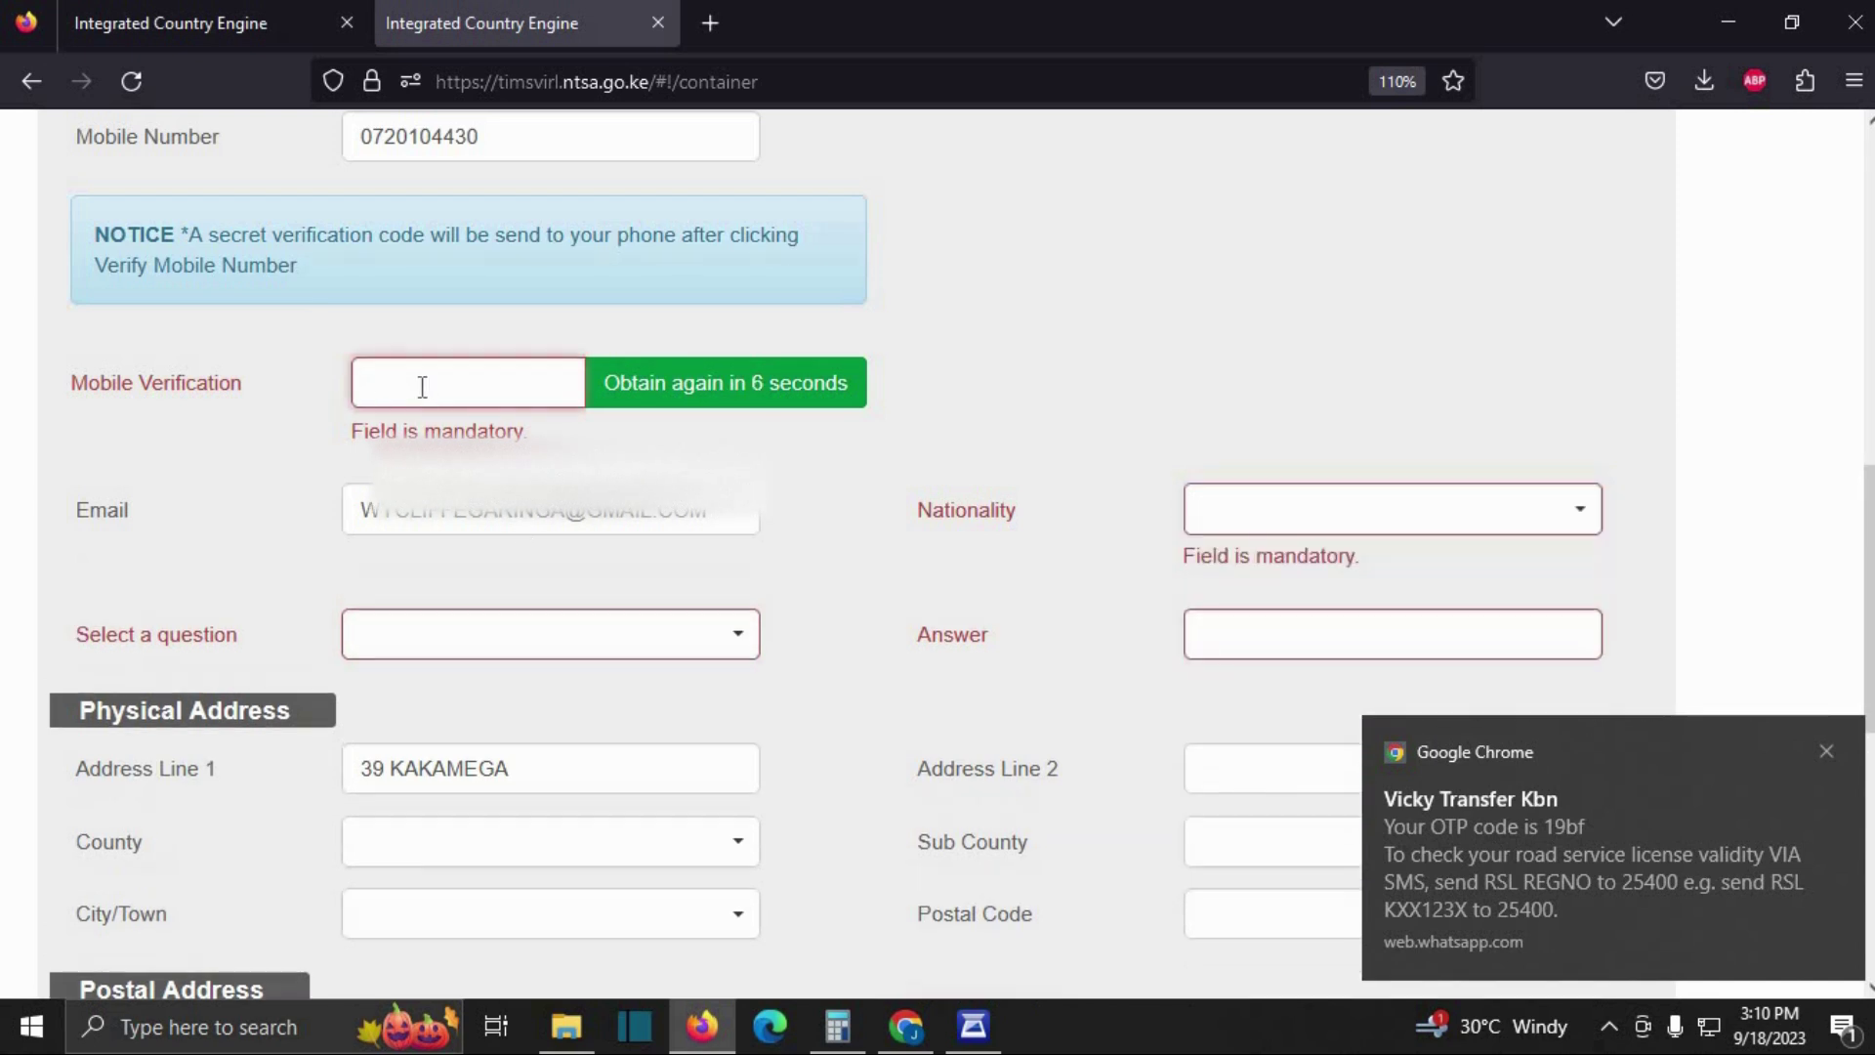
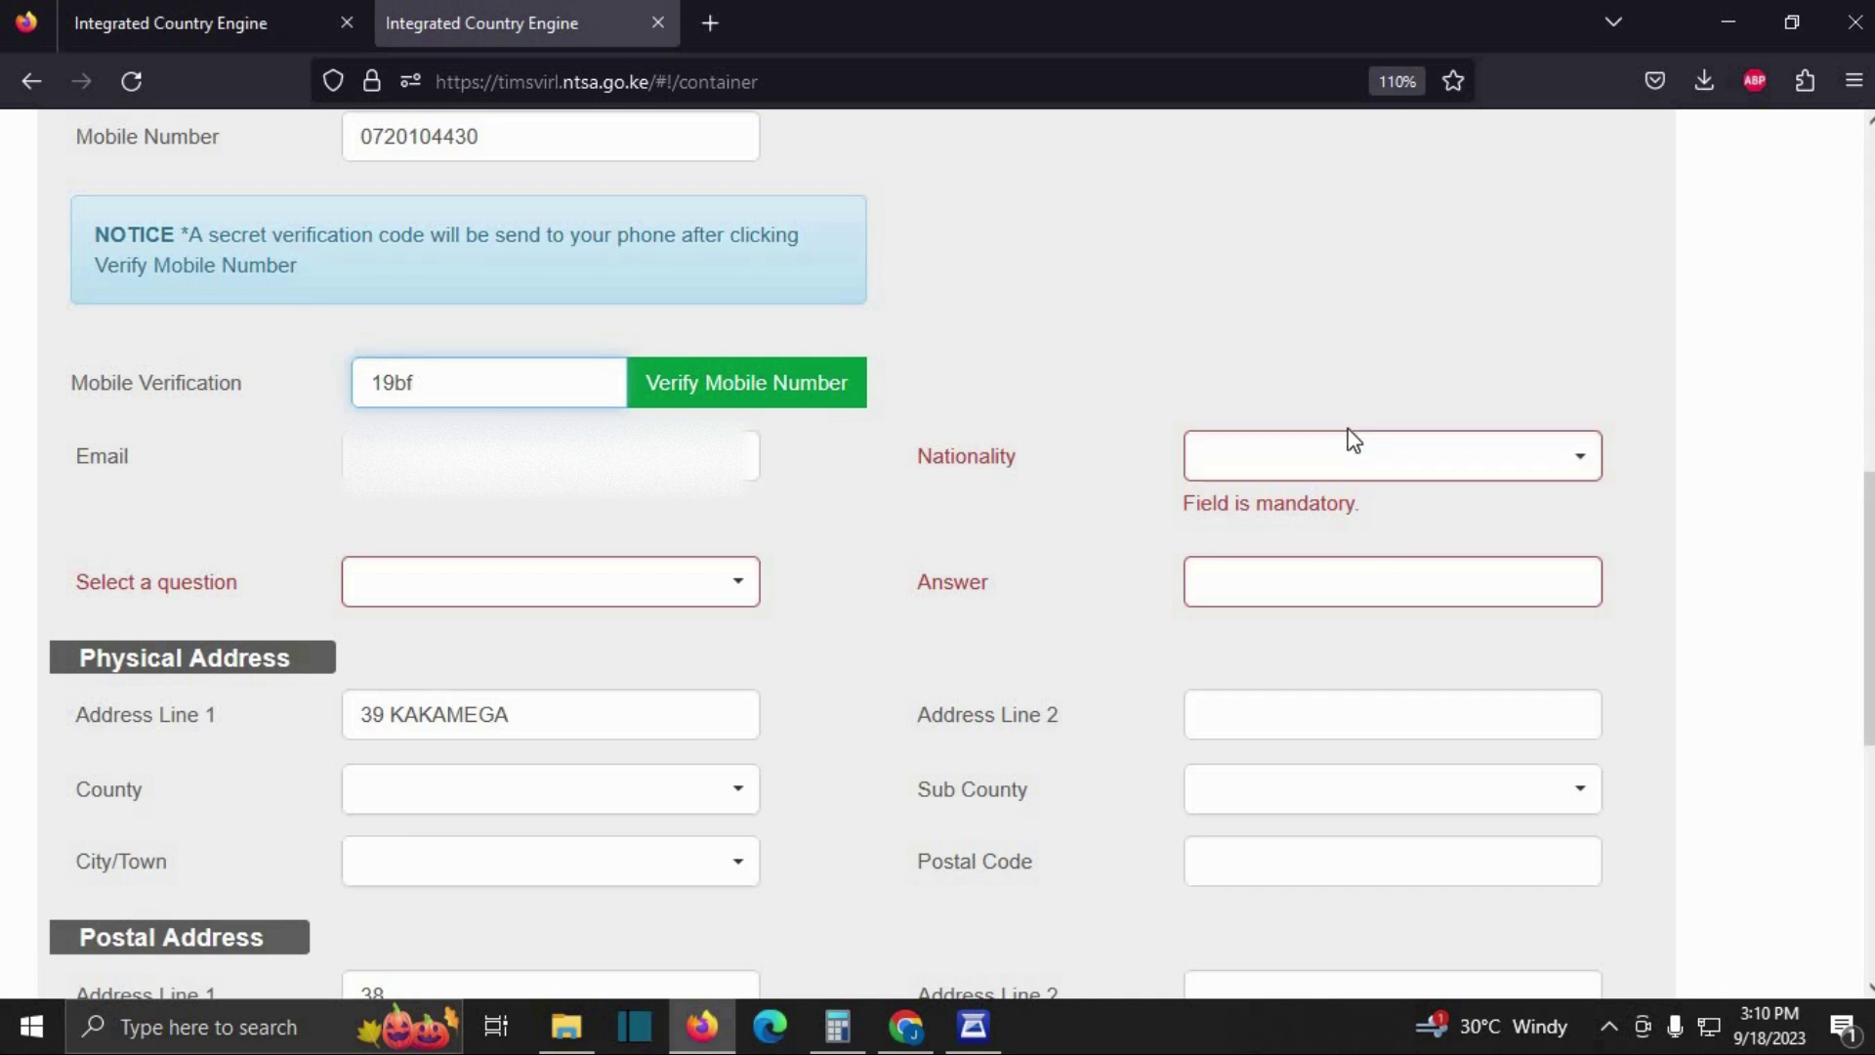
Set Nationality to KE - KENYA
left_click(1343, 455)
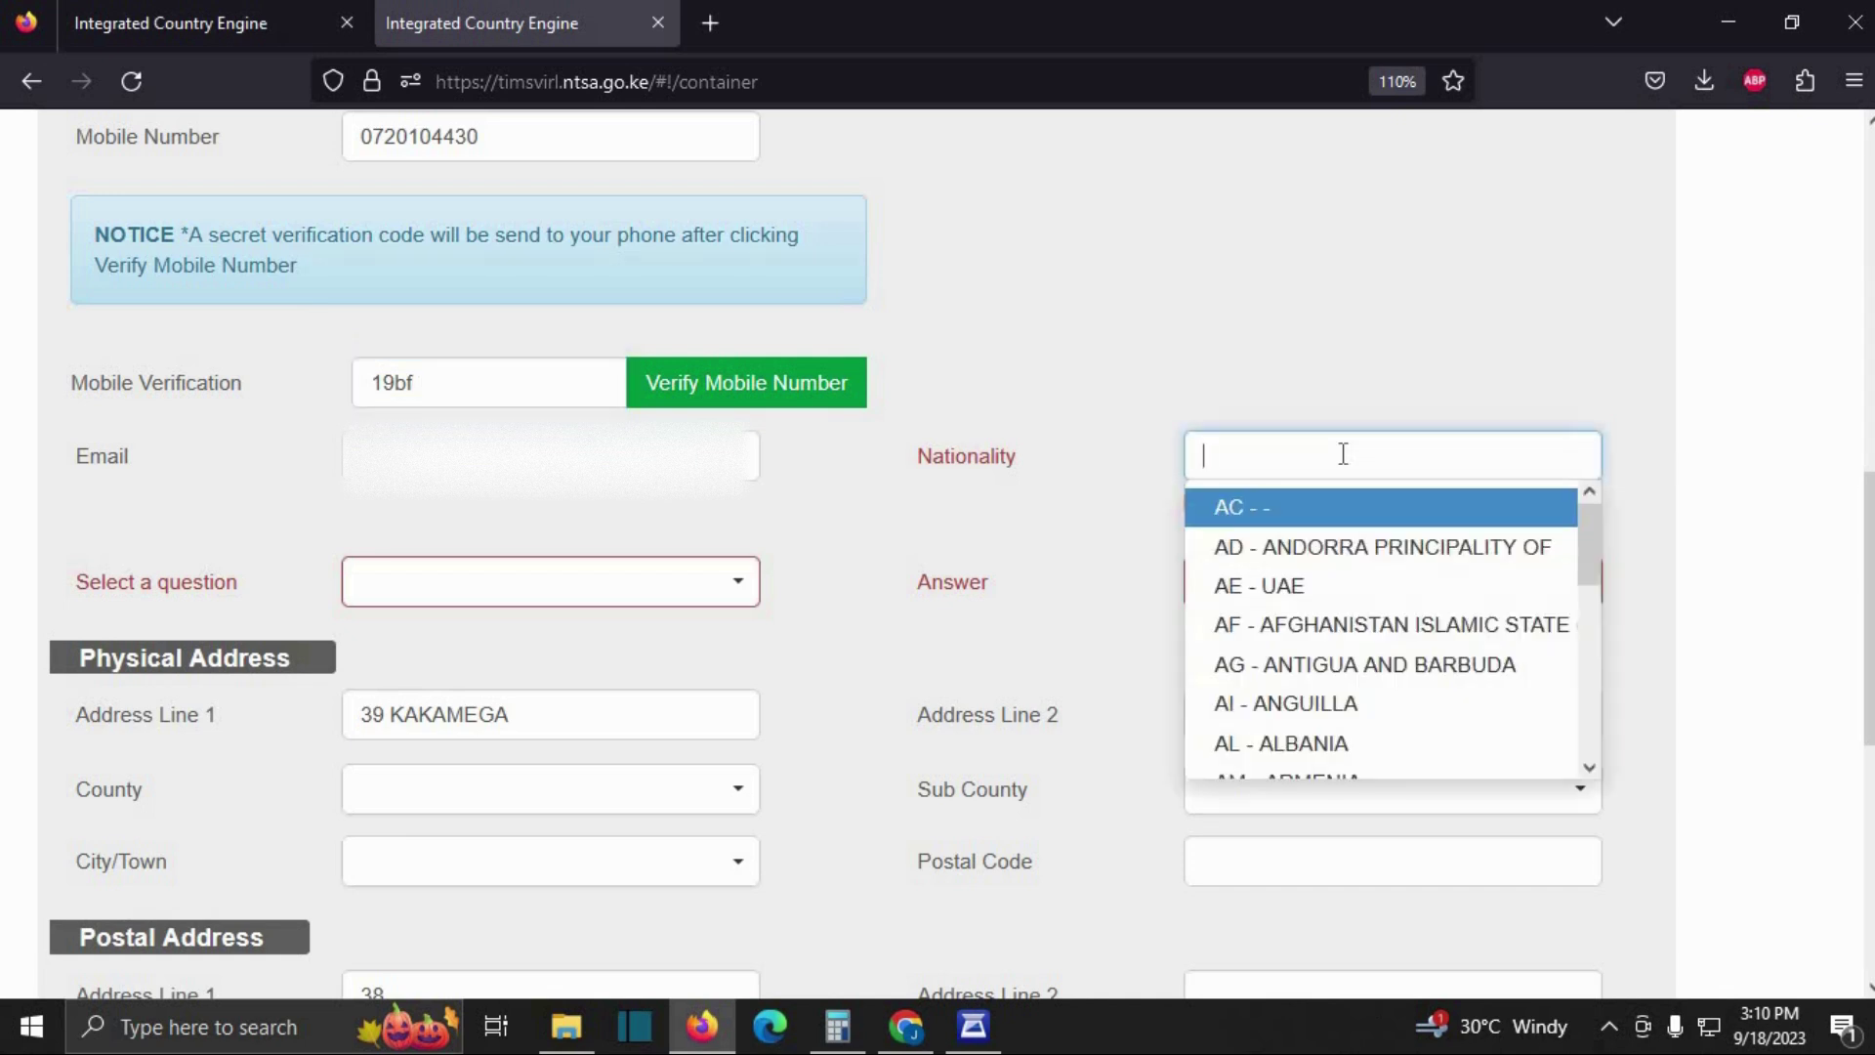
type("k")
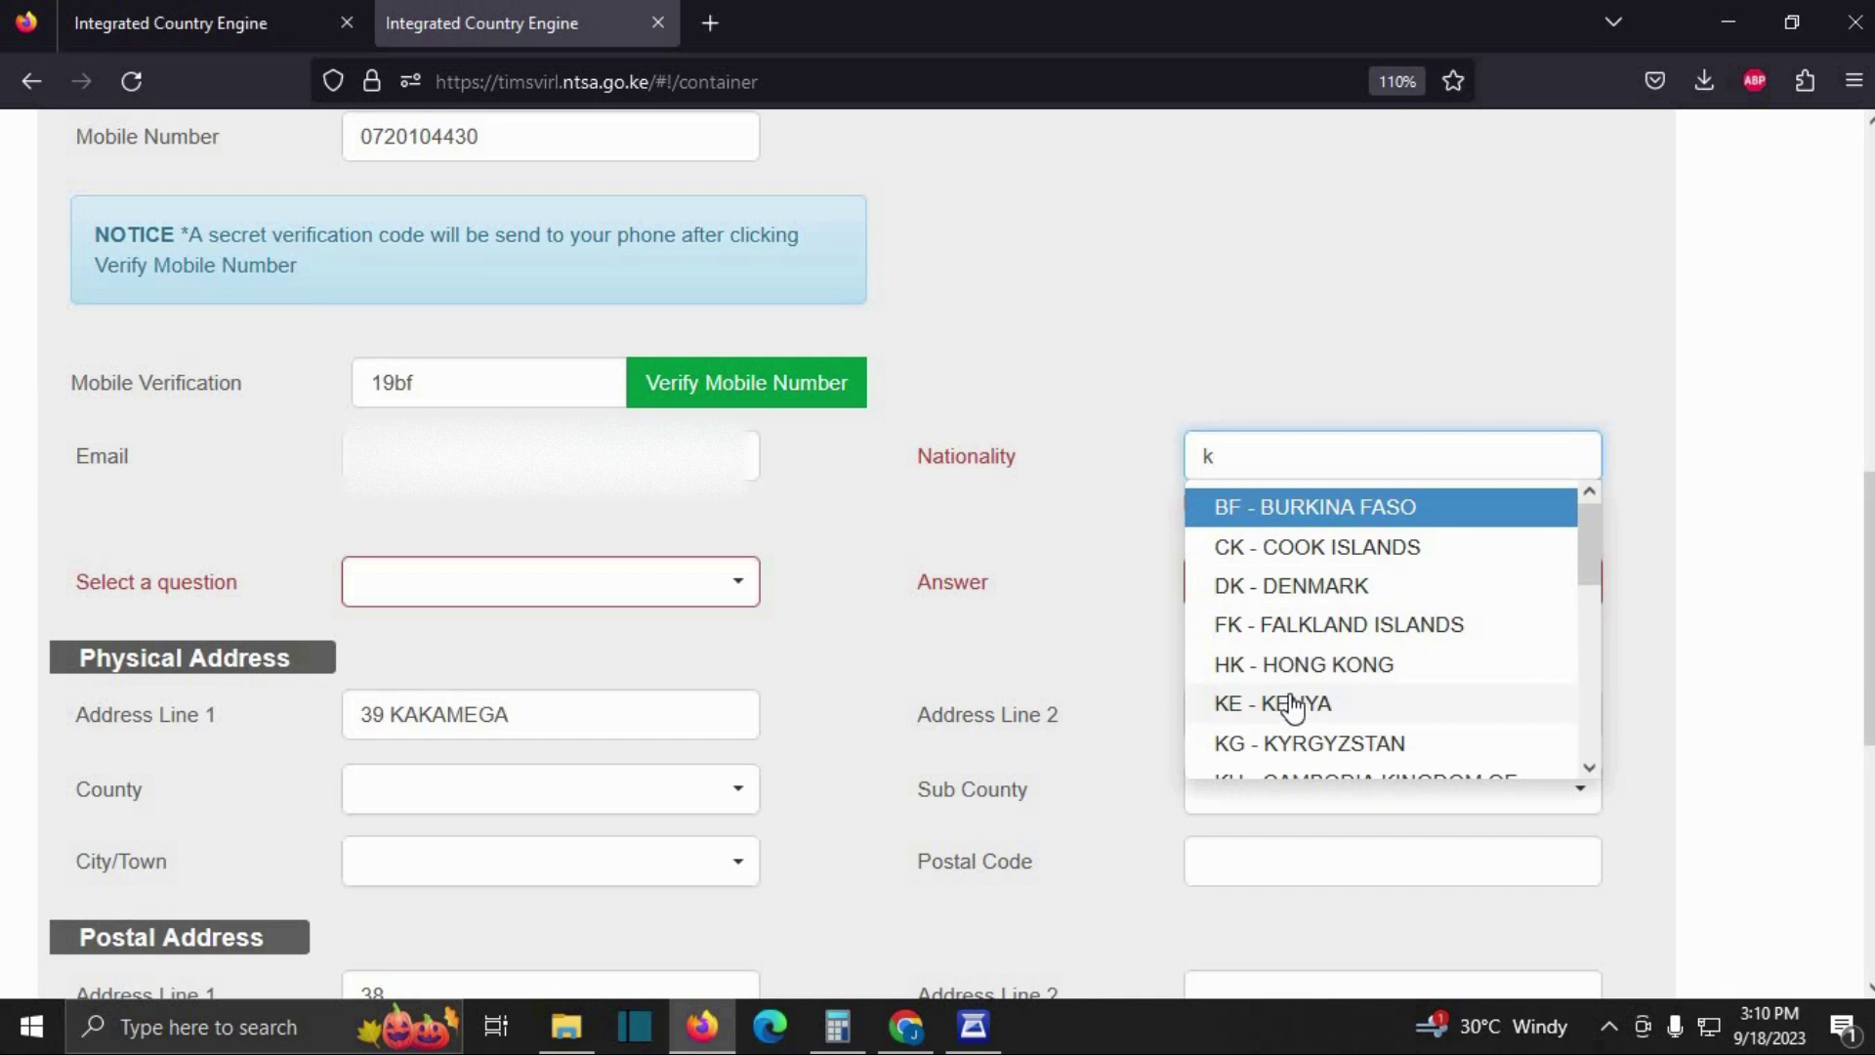
left_click(1297, 703)
Choose the 'What is your favorite food?' security question and enter its answer
left_click(725, 539)
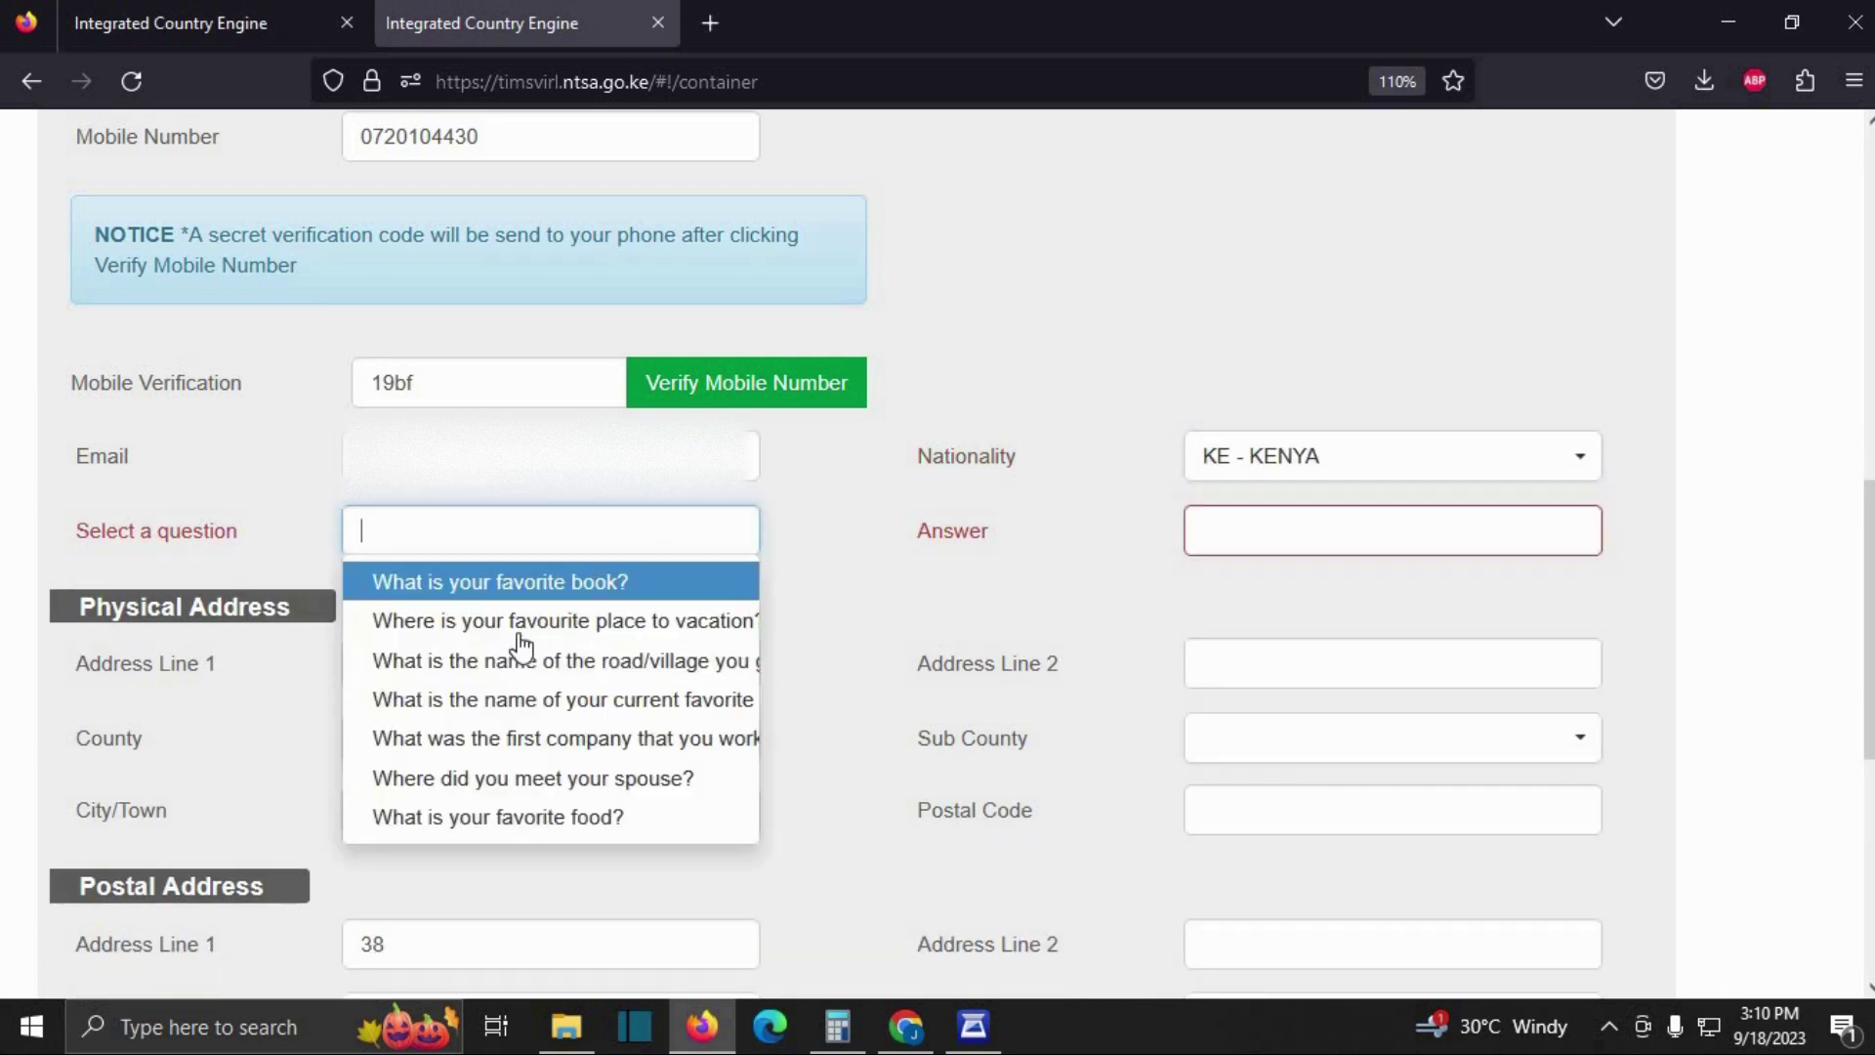
left_click(494, 821)
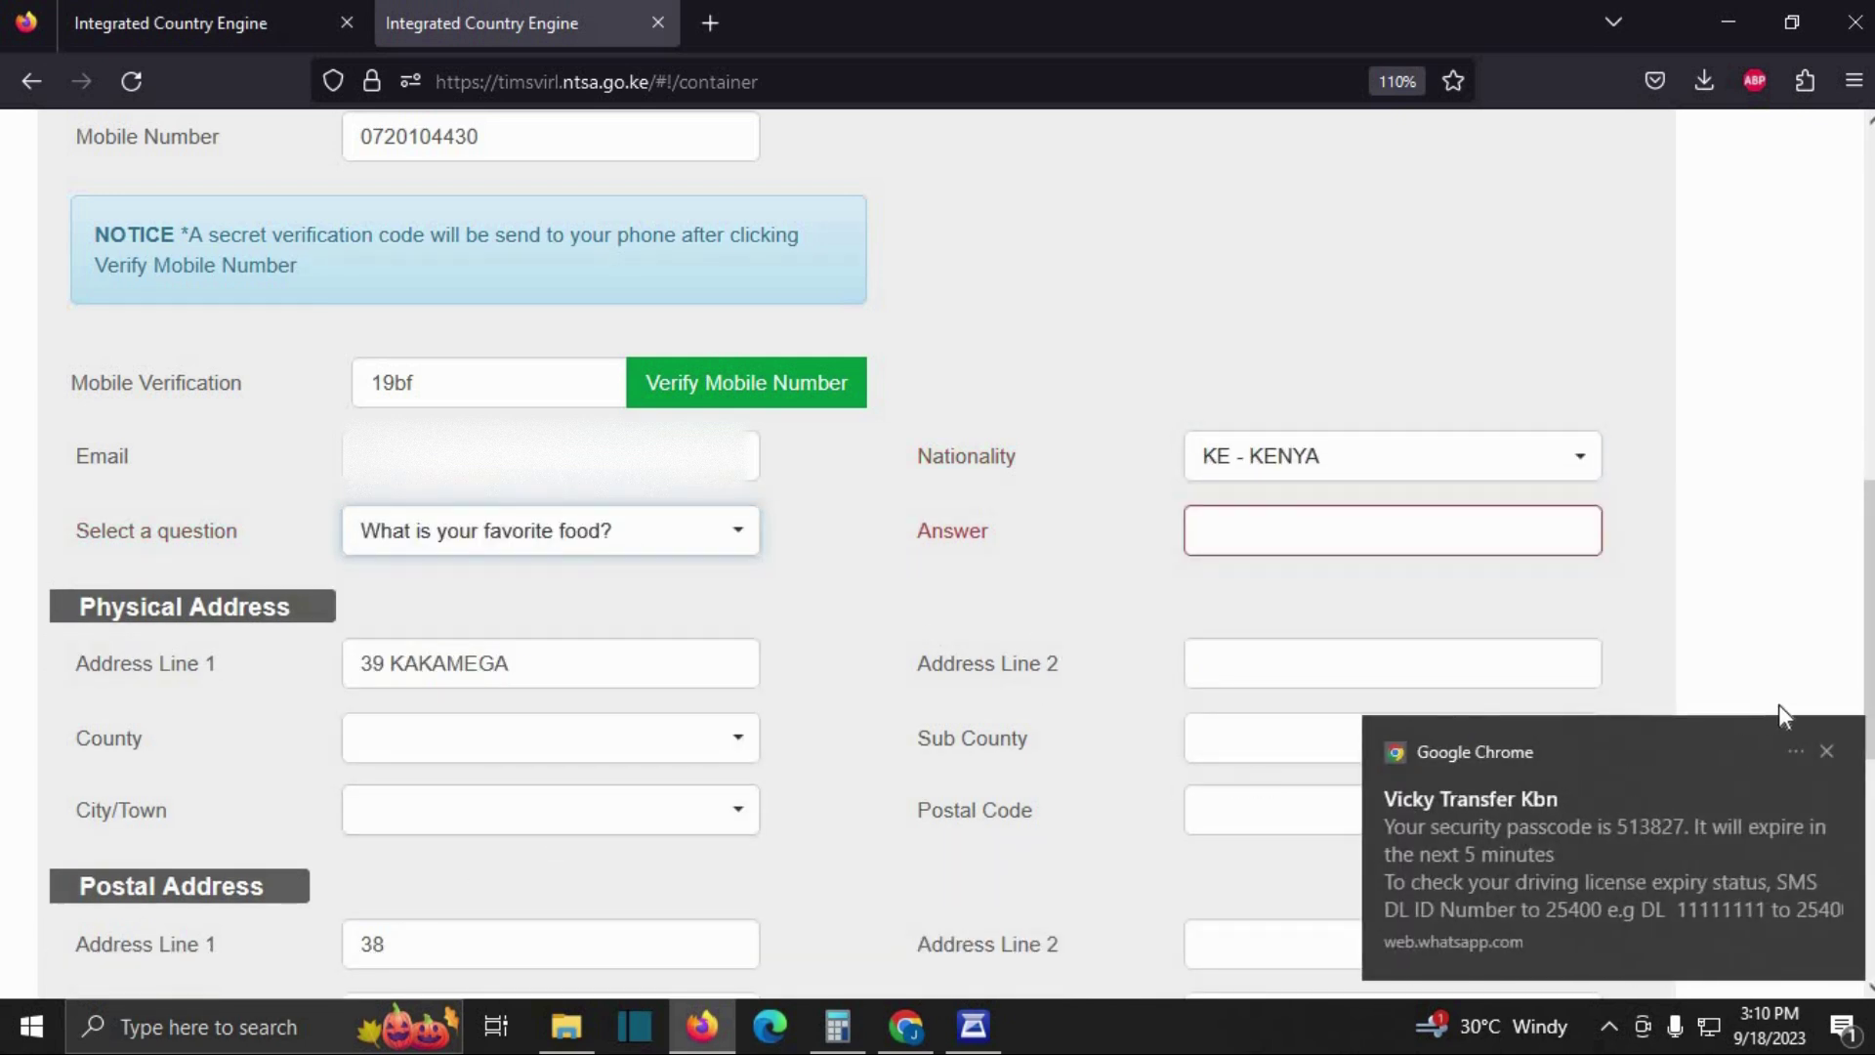
left_click(1276, 526)
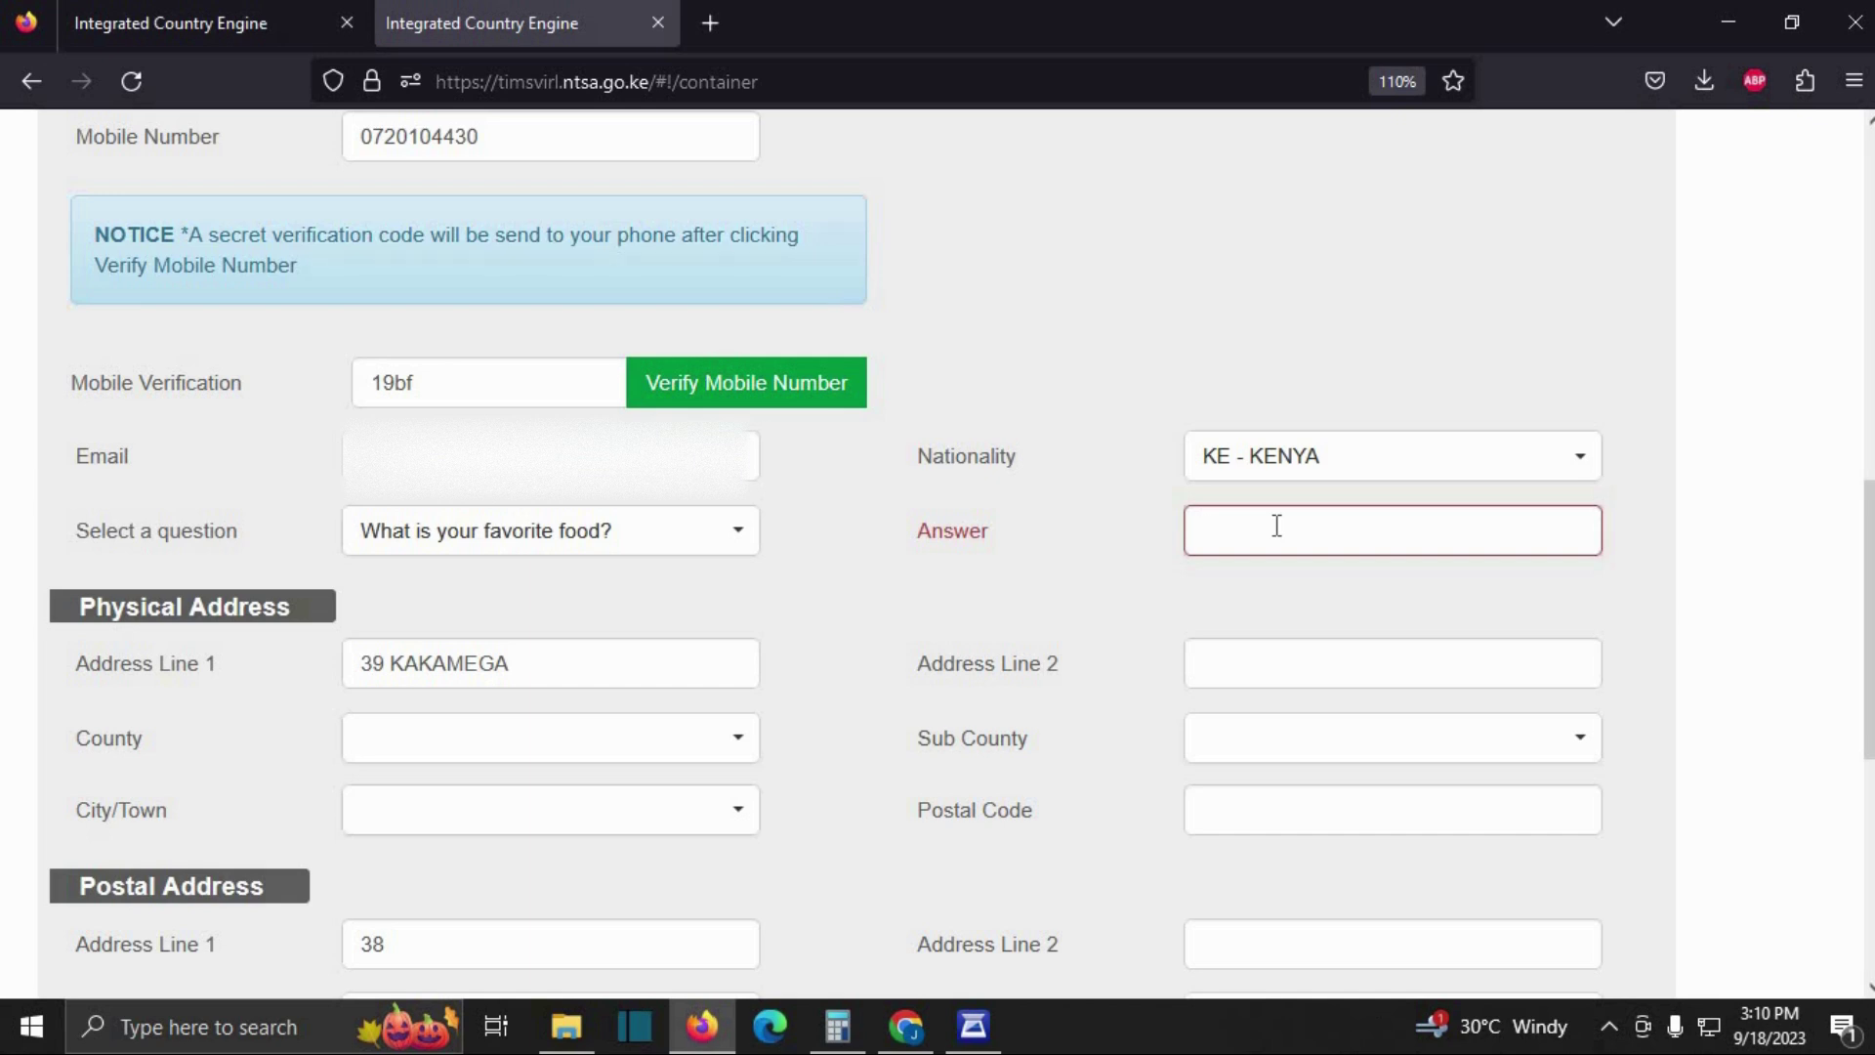
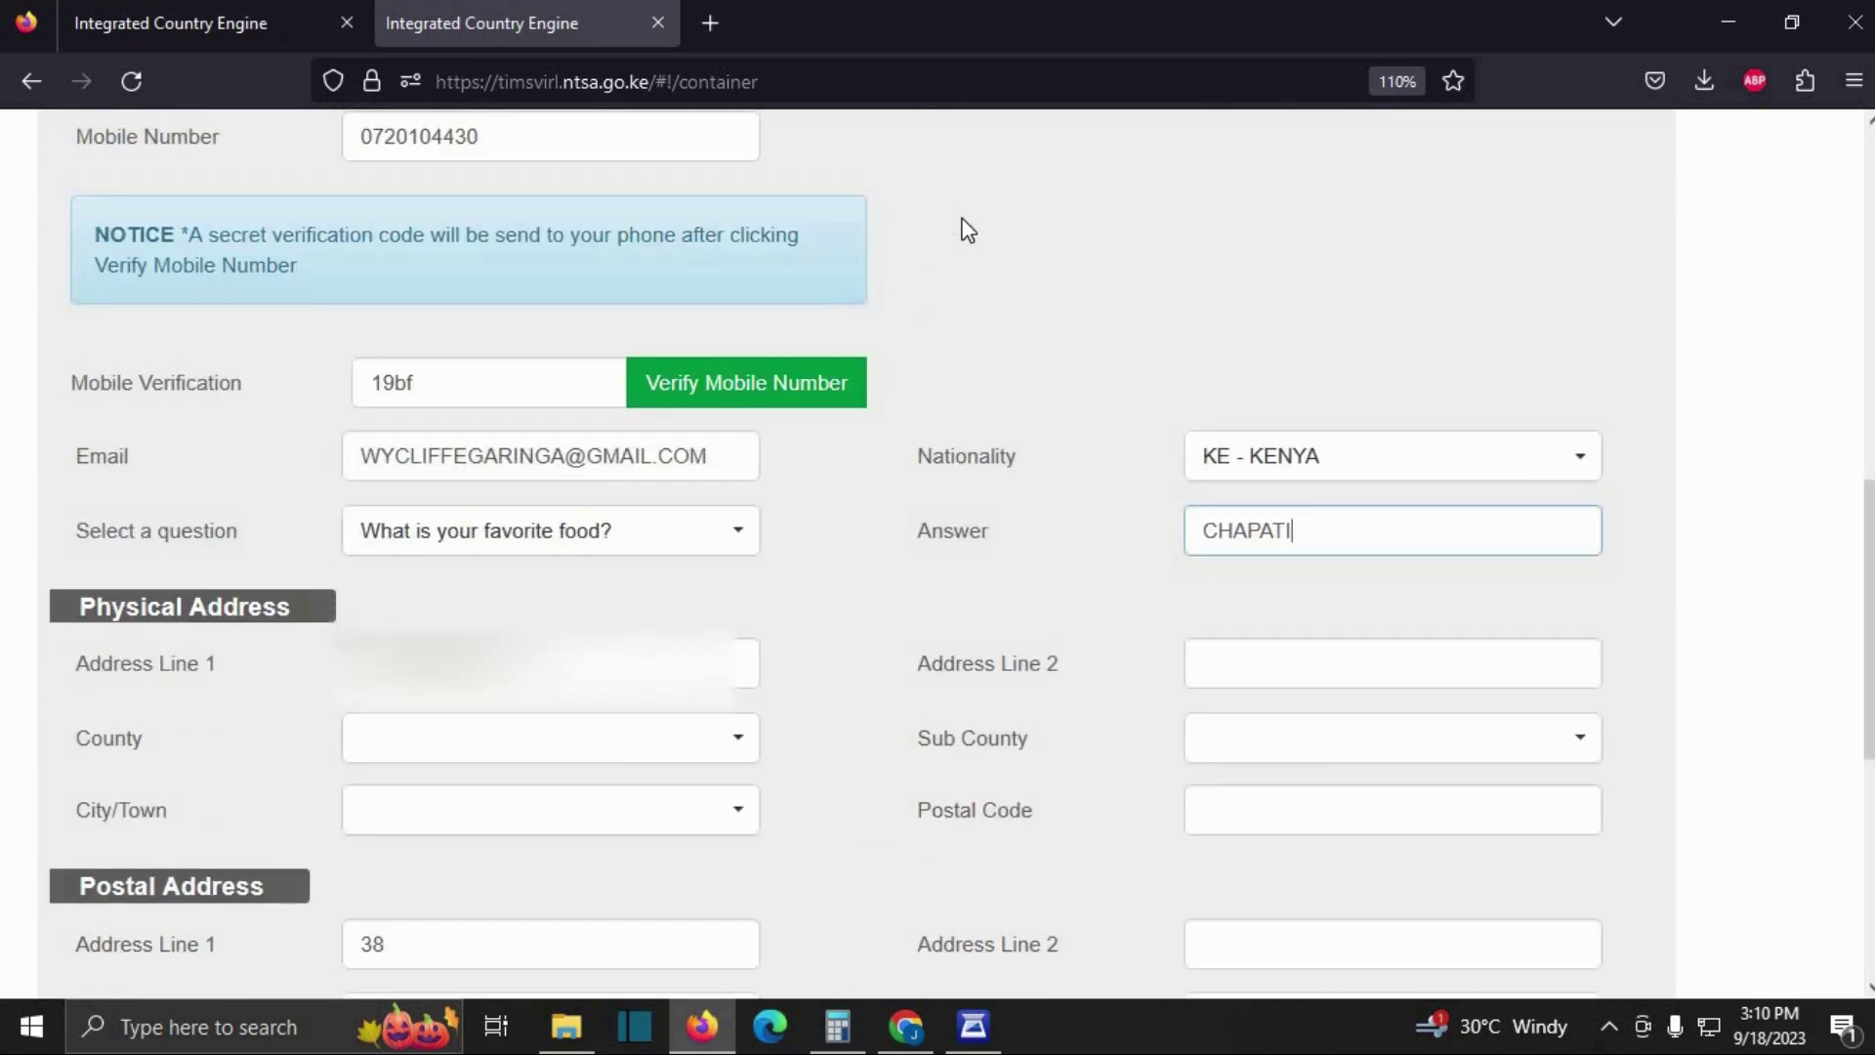
Copy the Identification Document Number into the ID / Username field
scroll(967, 225, "down", 5)
scroll(833, 285, "up", 8)
scroll(852, 267, "up", 6)
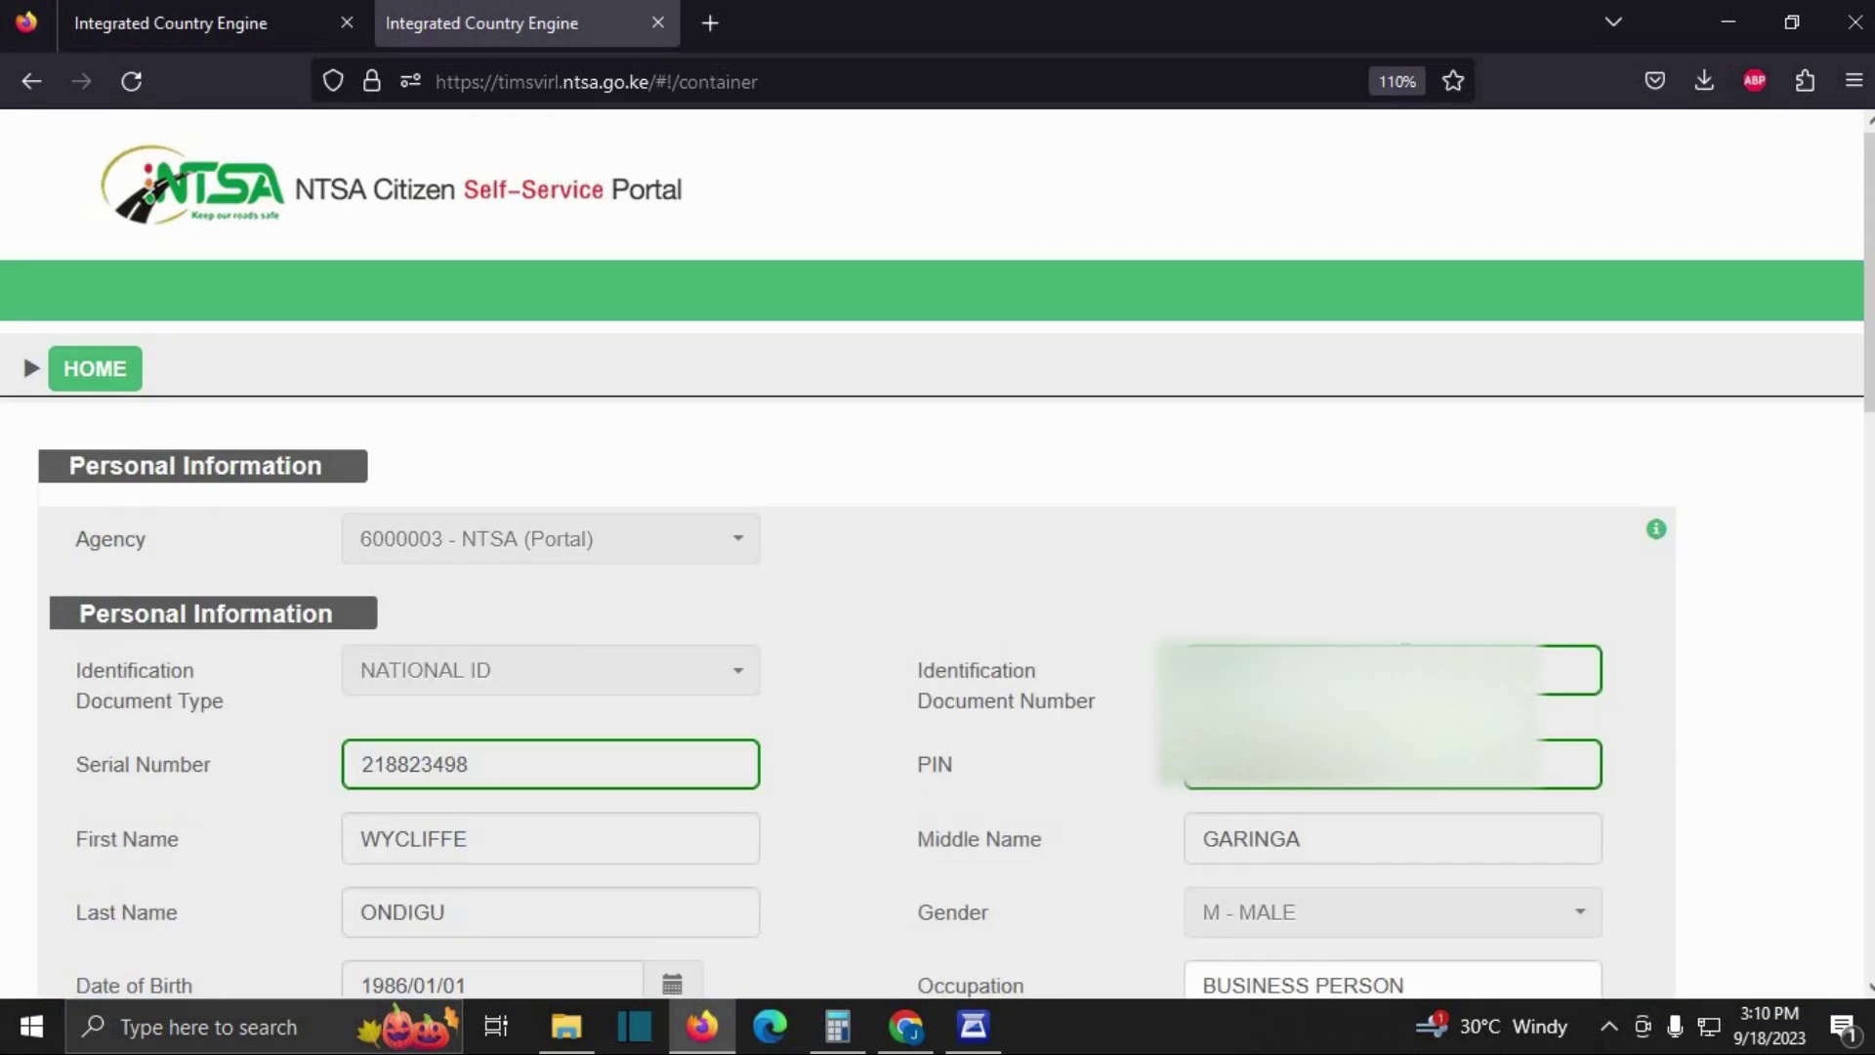
left_click_drag(1299, 670, 1164, 665)
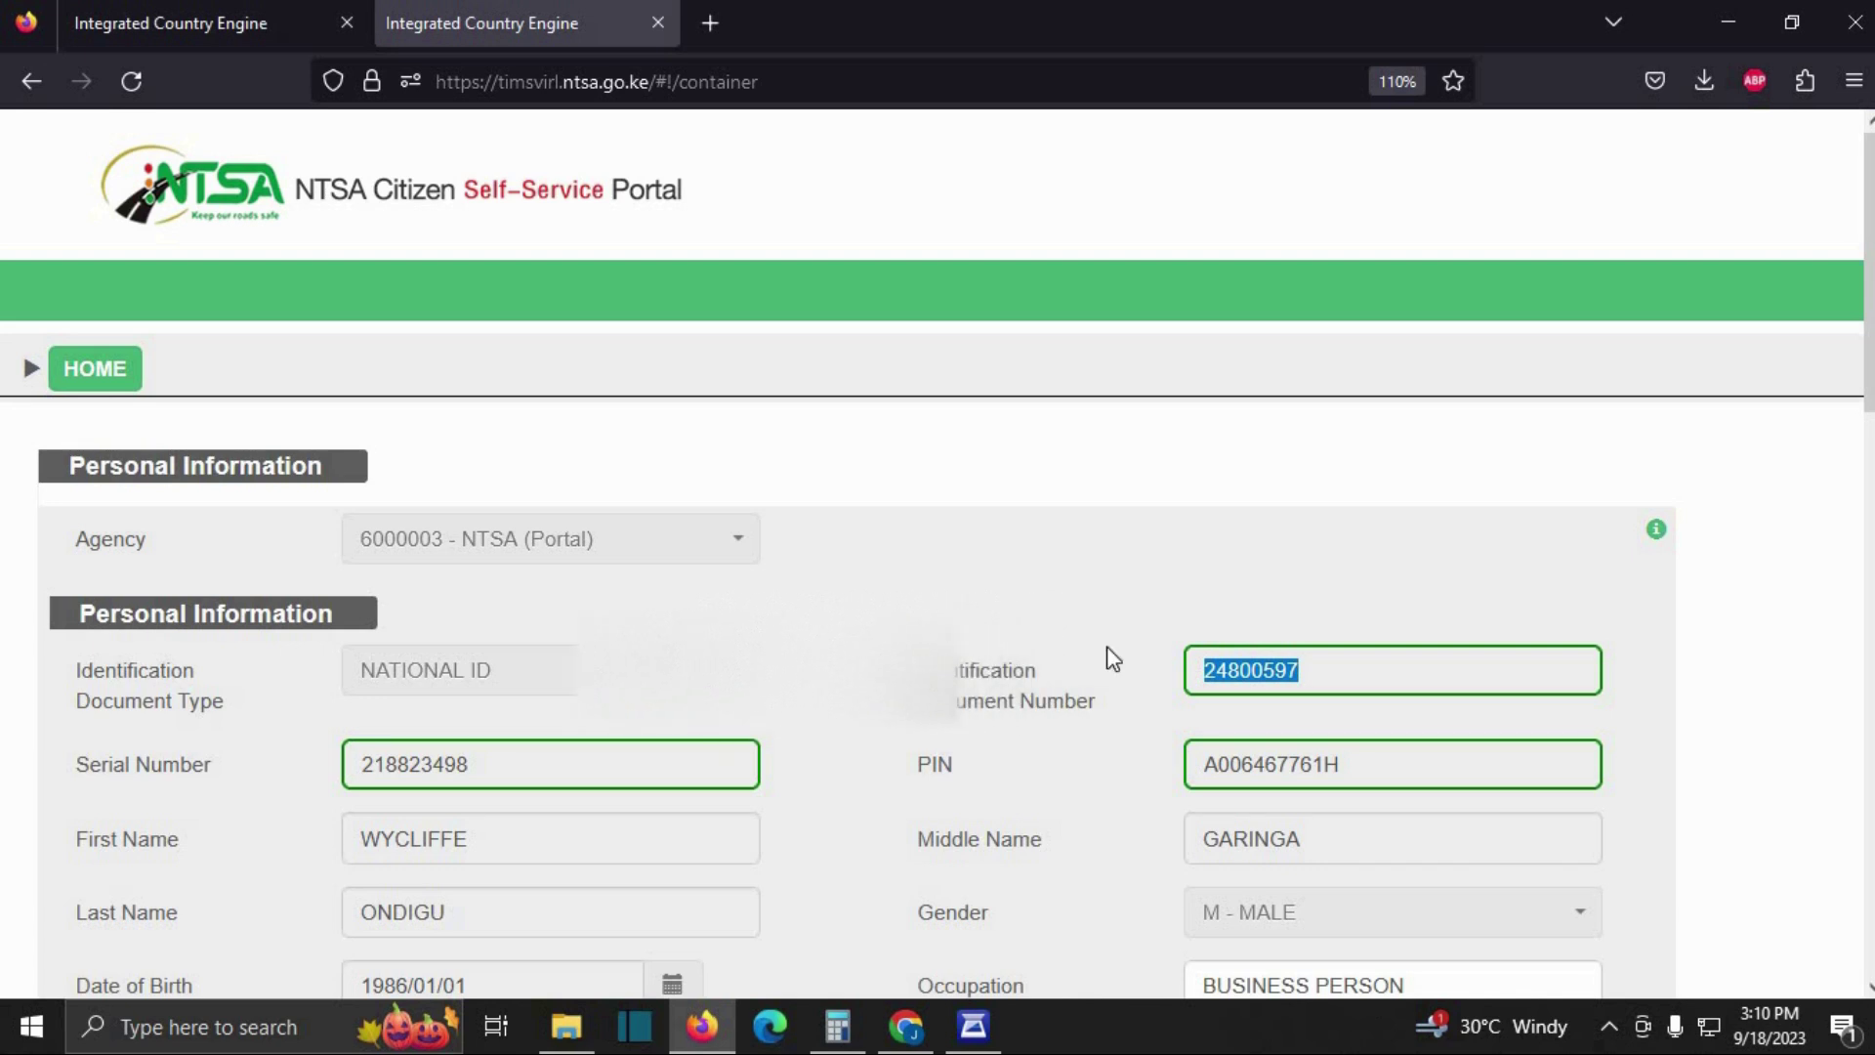
scroll(401, 657, "down", 15)
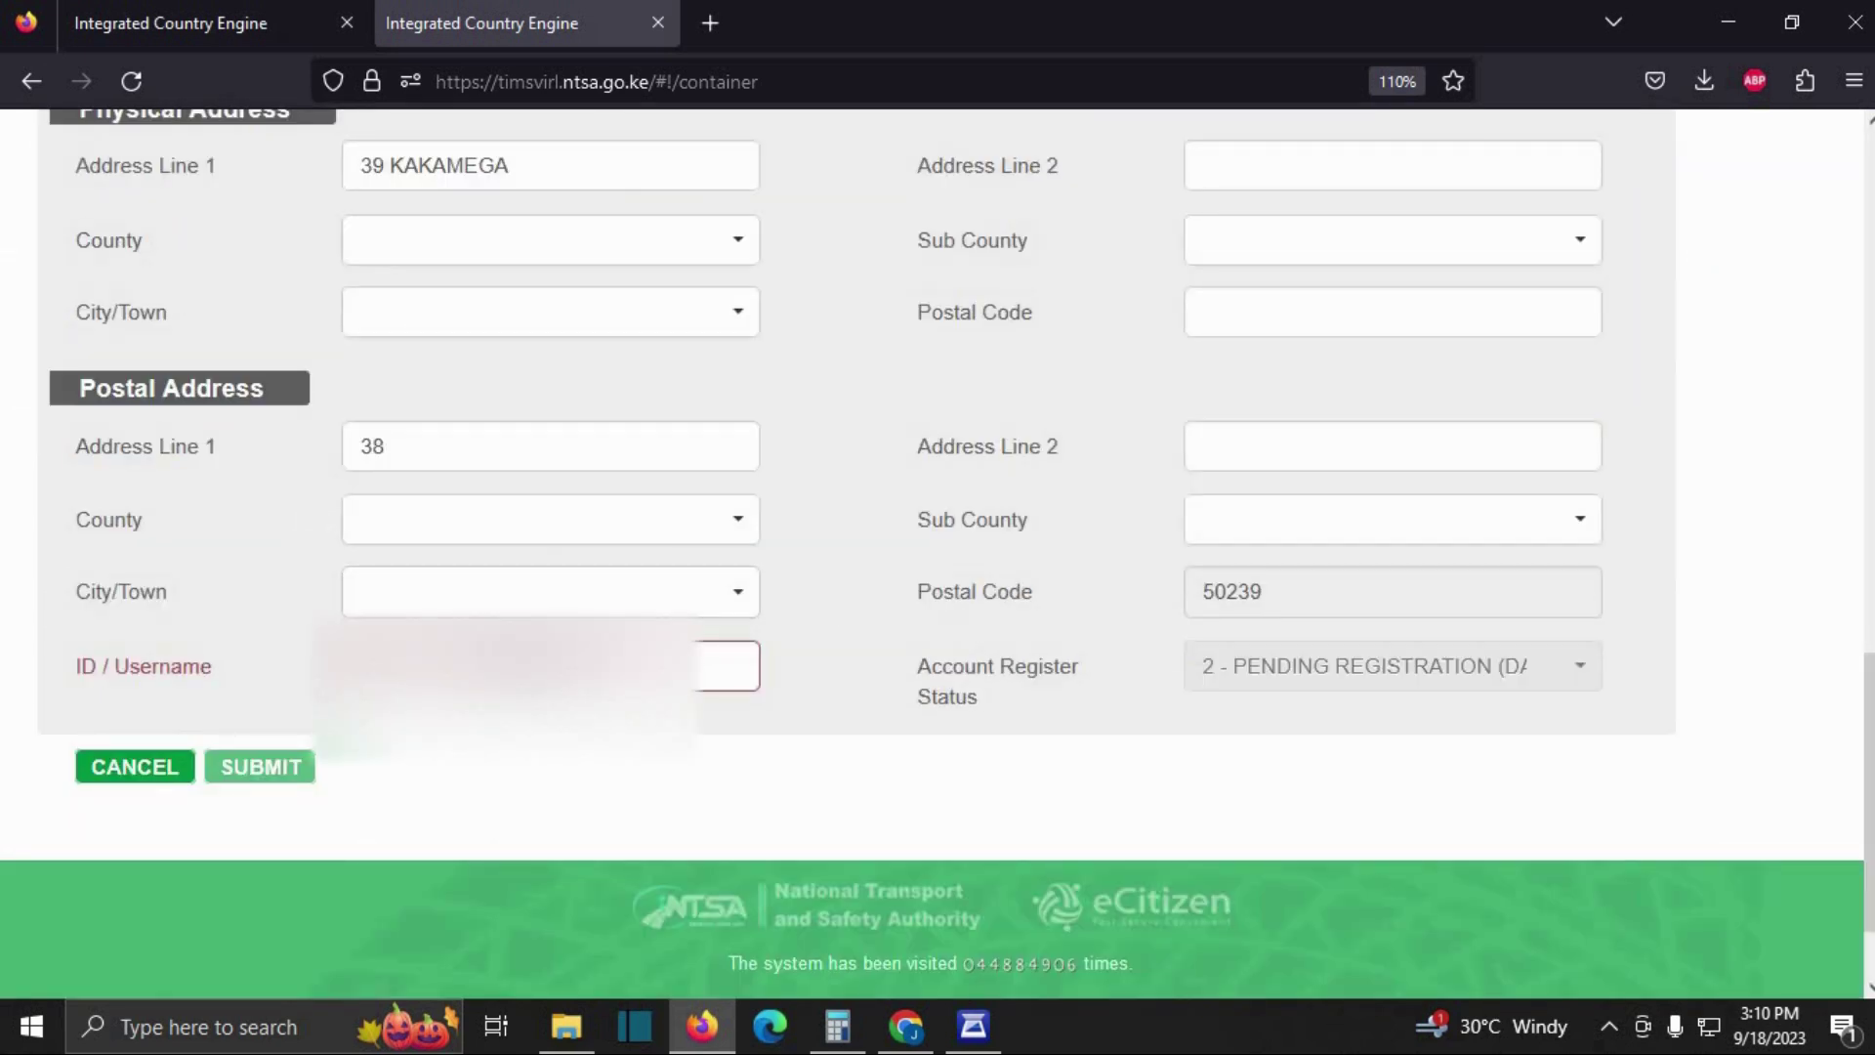
left_click(490, 644)
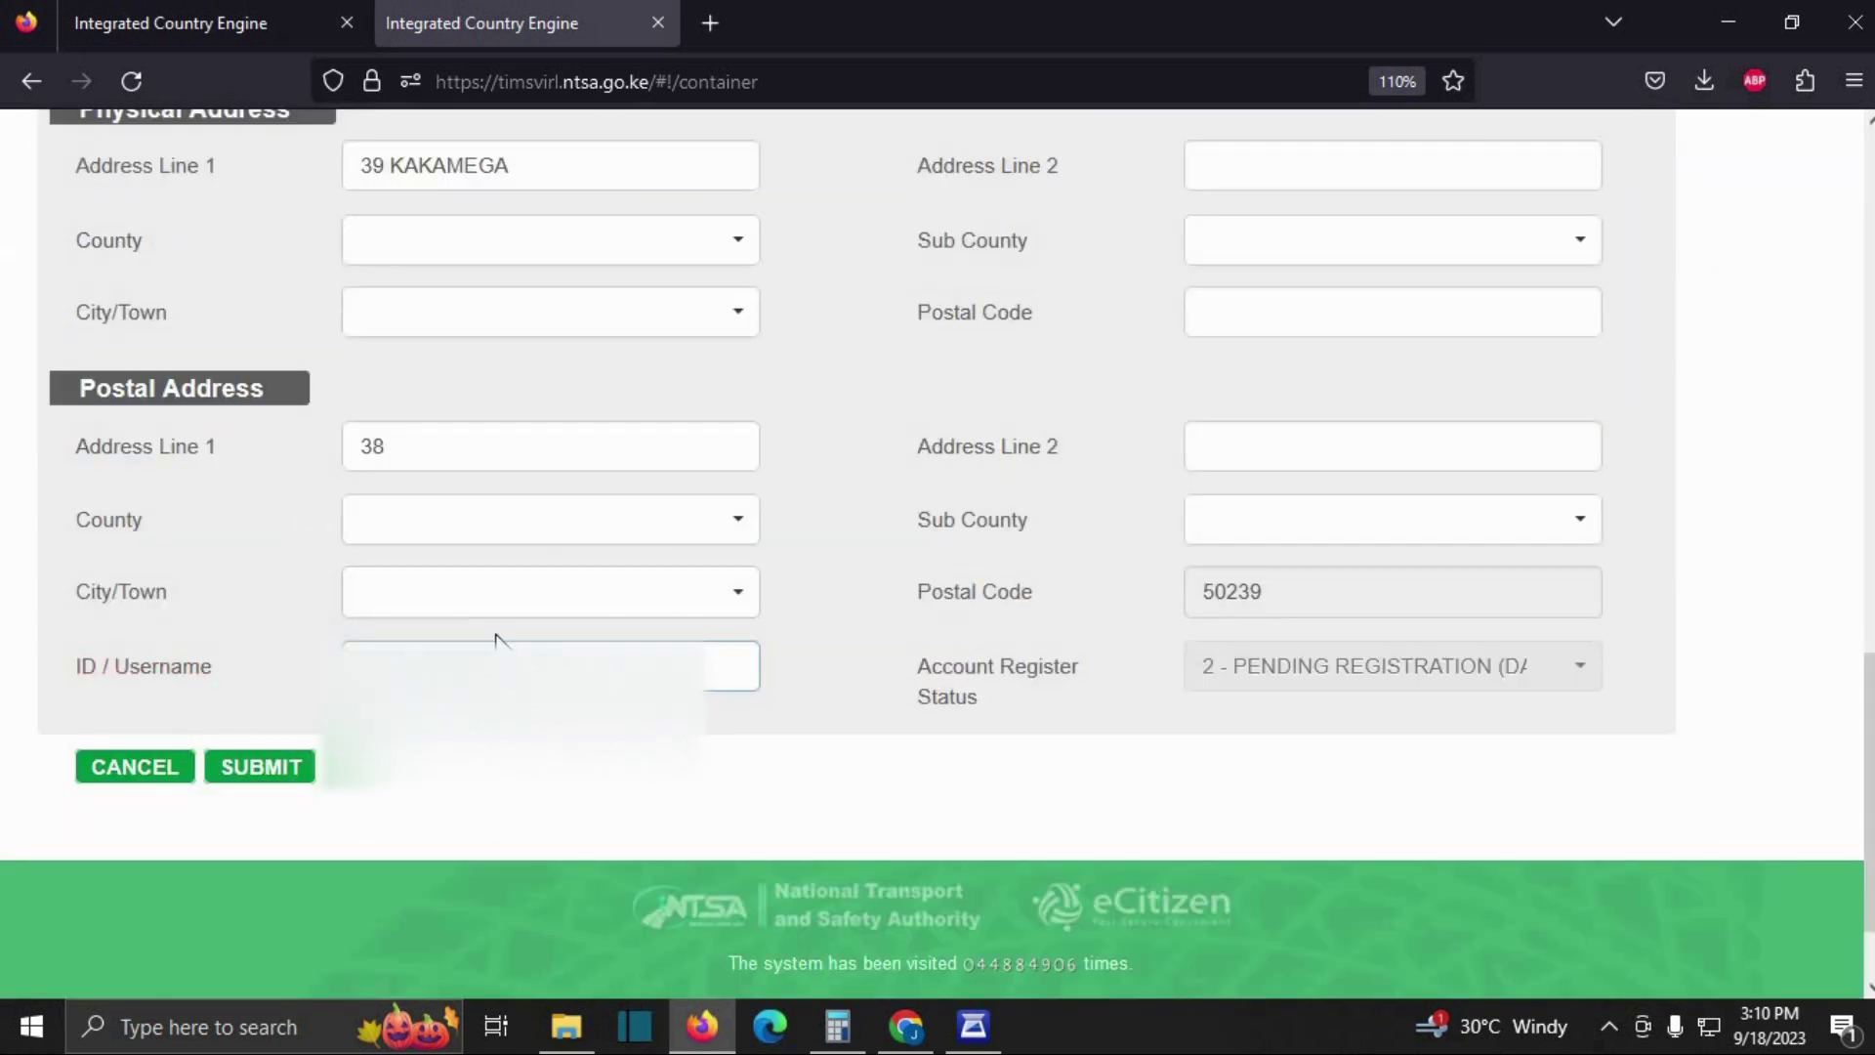
scroll(519, 619, "up", 5)
scroll(594, 587, "up", 5)
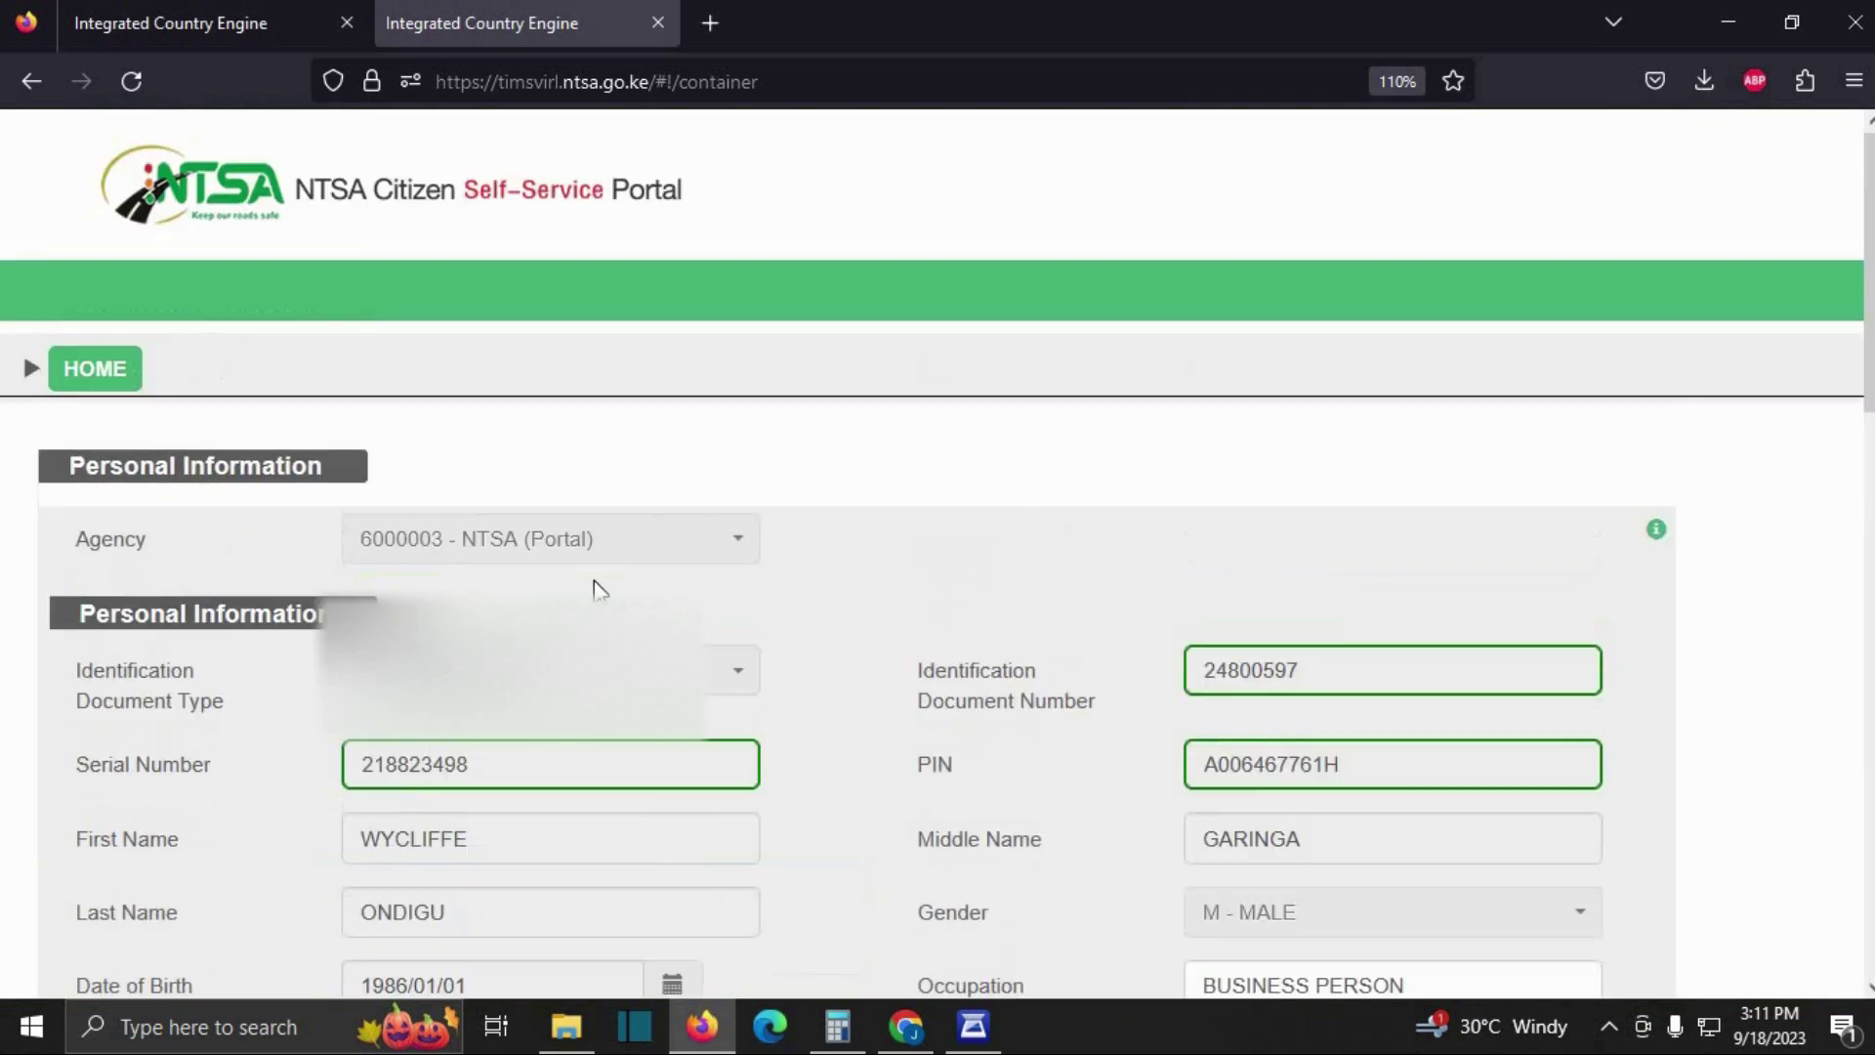
scroll(594, 586, "down", 12)
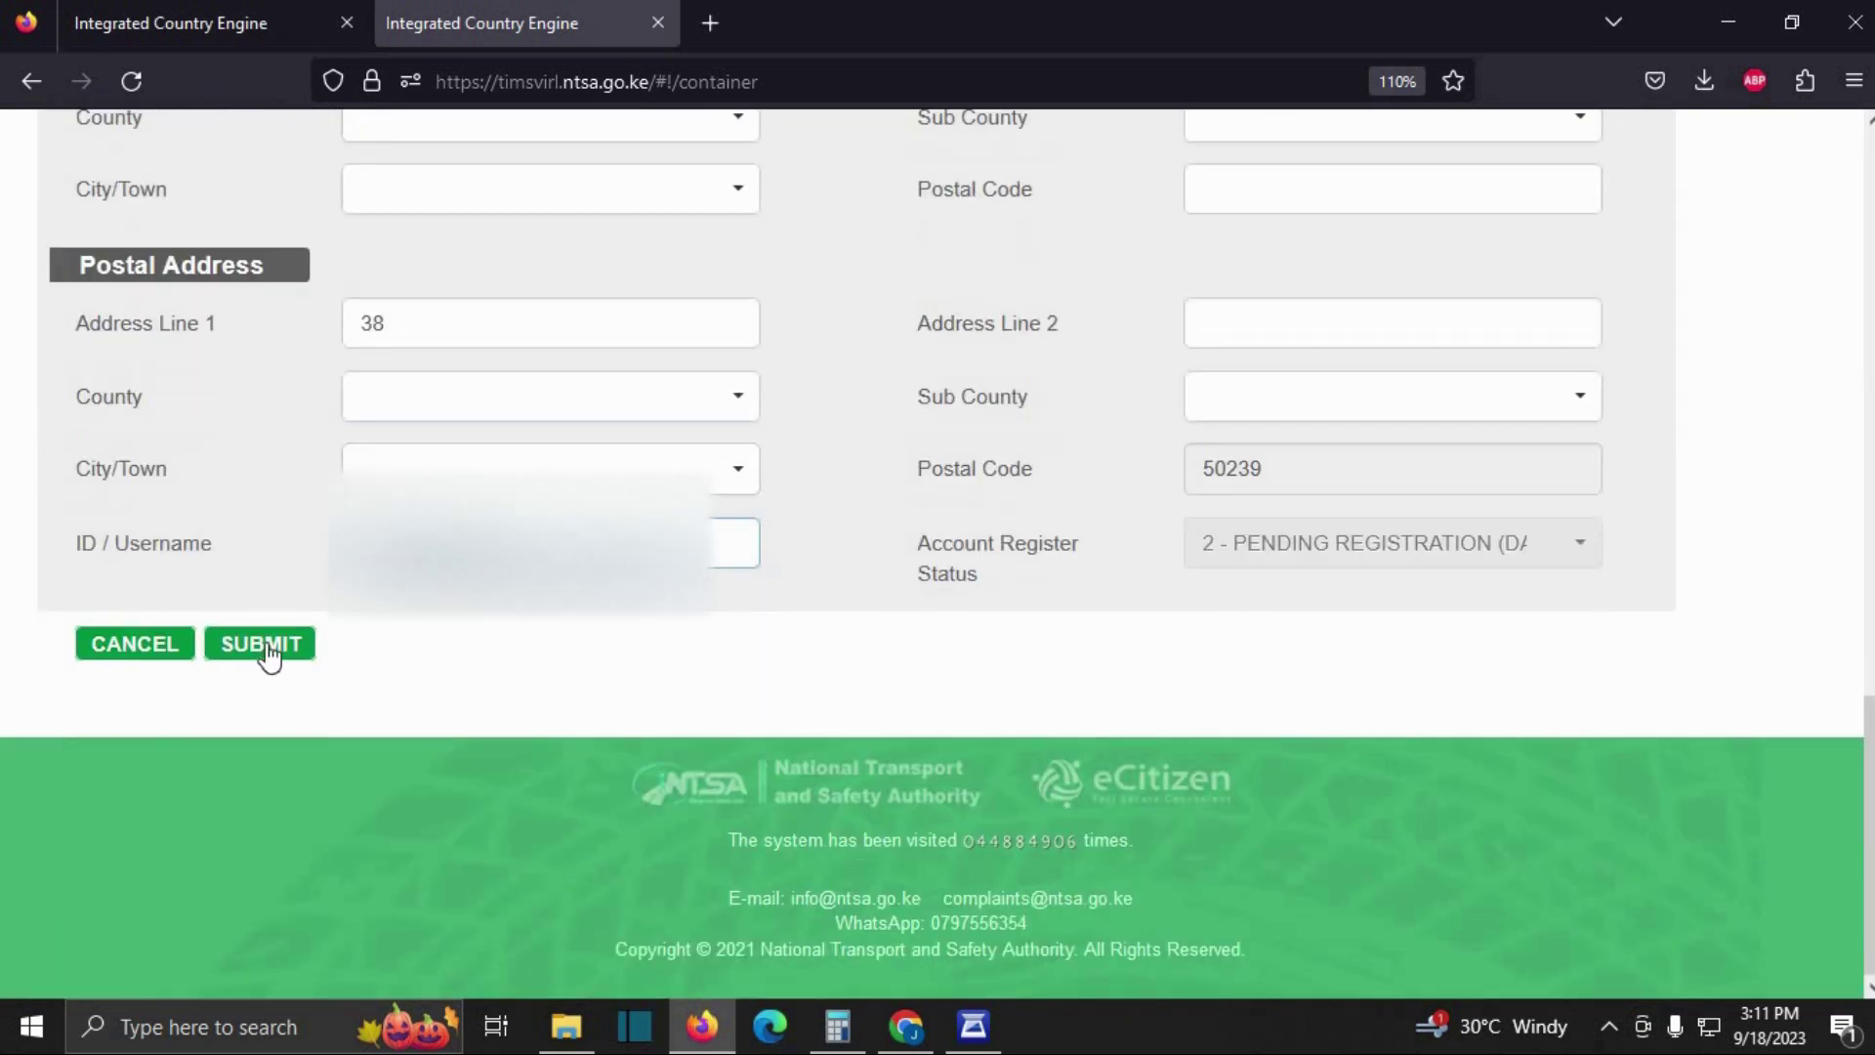
Submit the registration form, clicking SUBMIT a second time
left_click(260, 645)
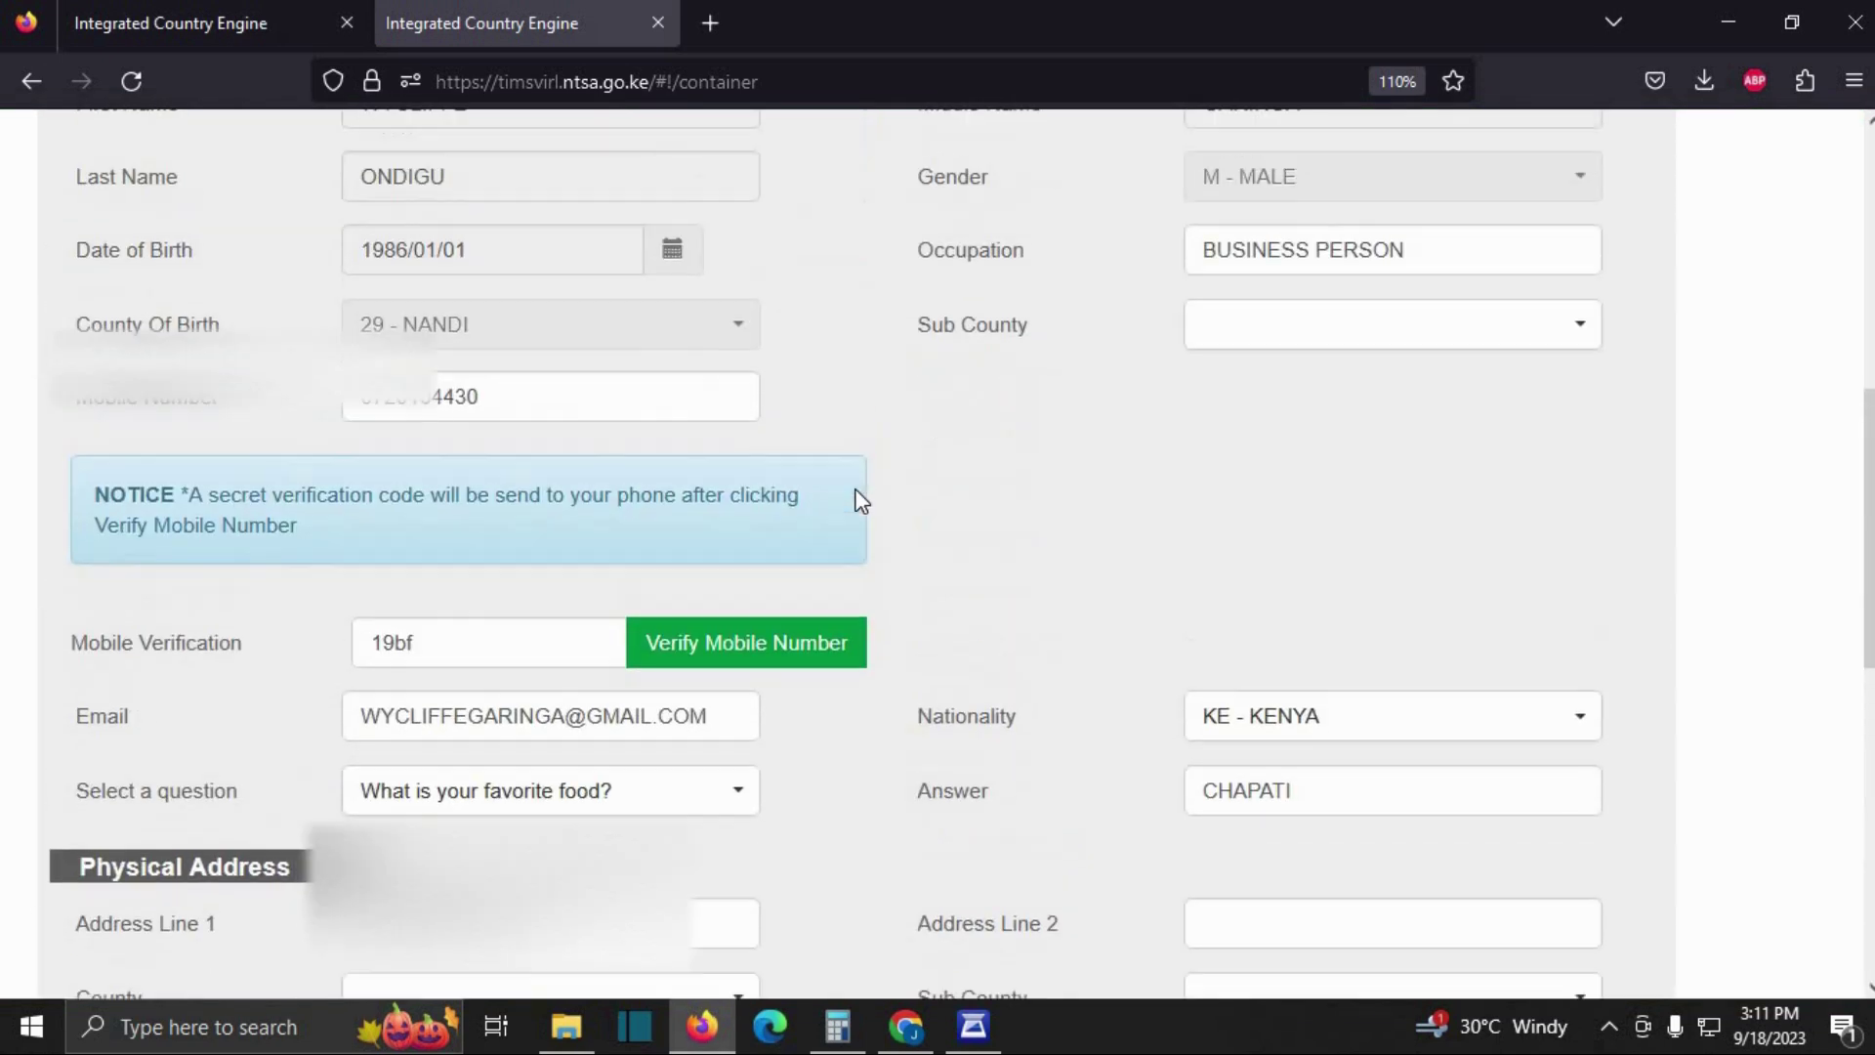
scroll(860, 501, "down", 10)
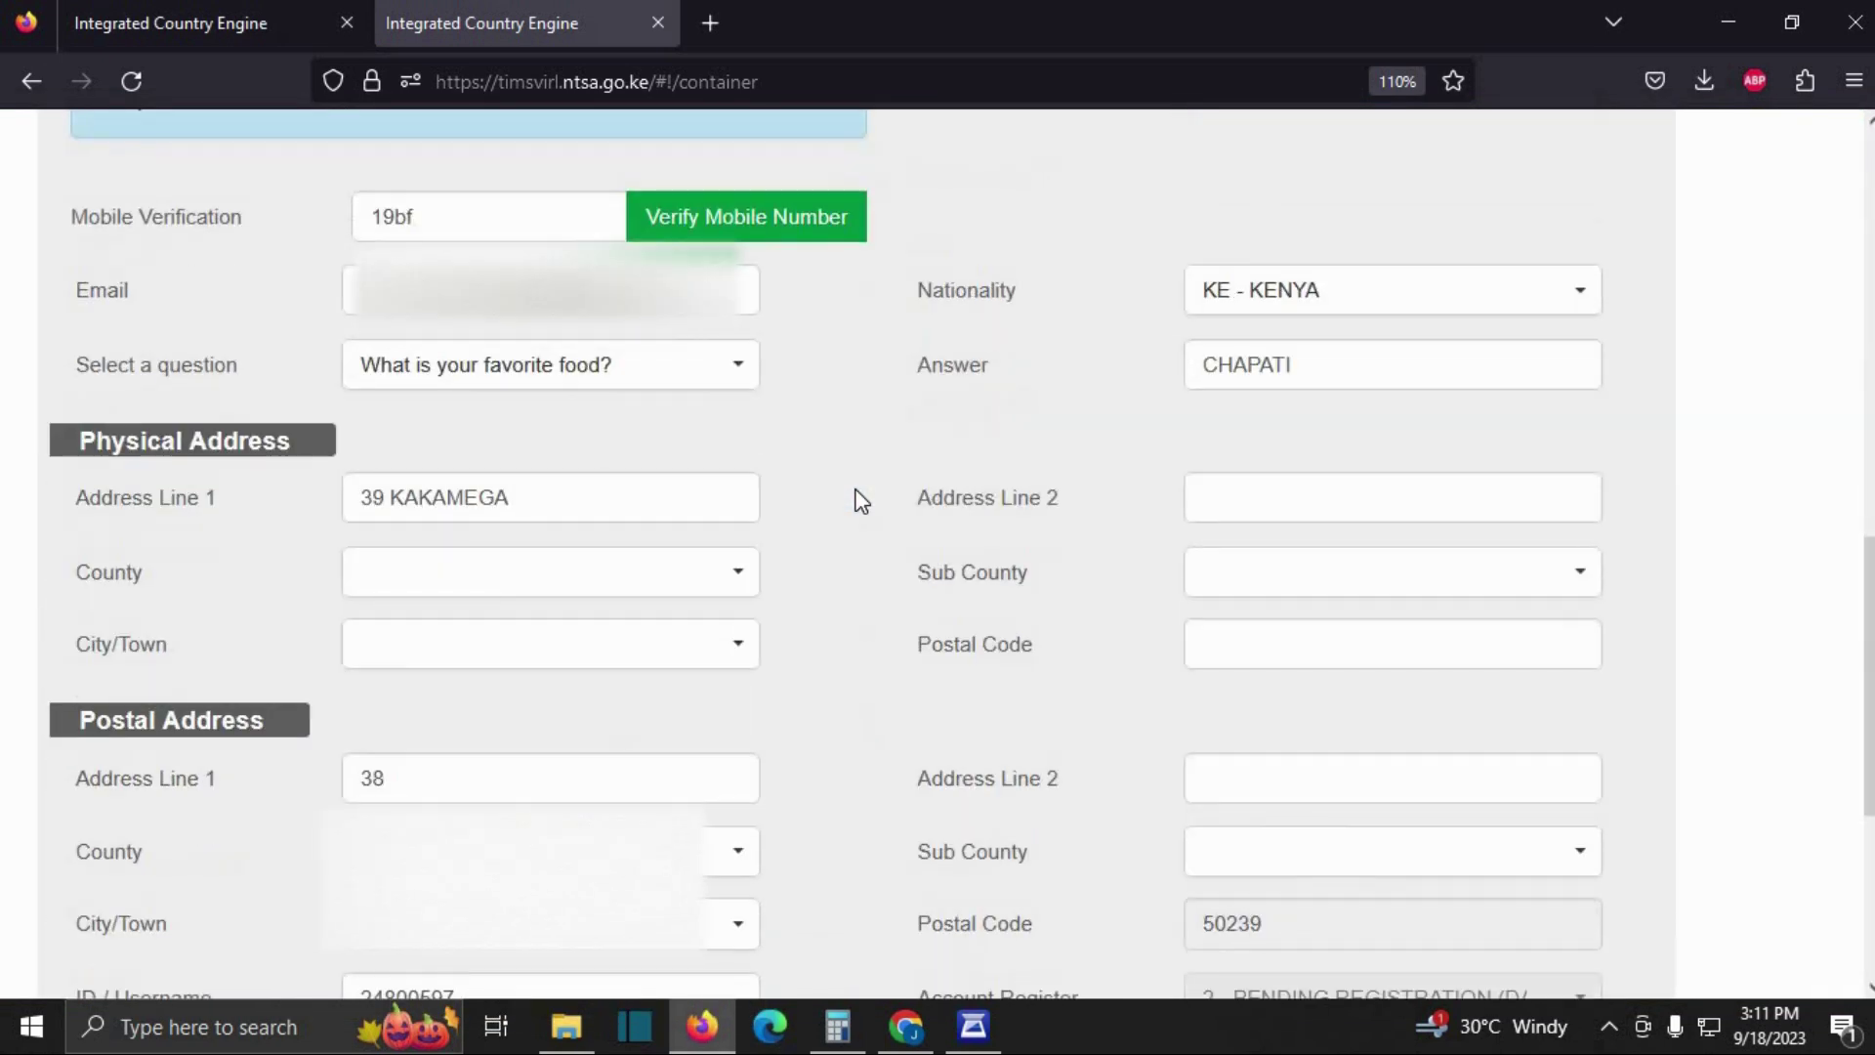
scroll(846, 494, "down", 5)
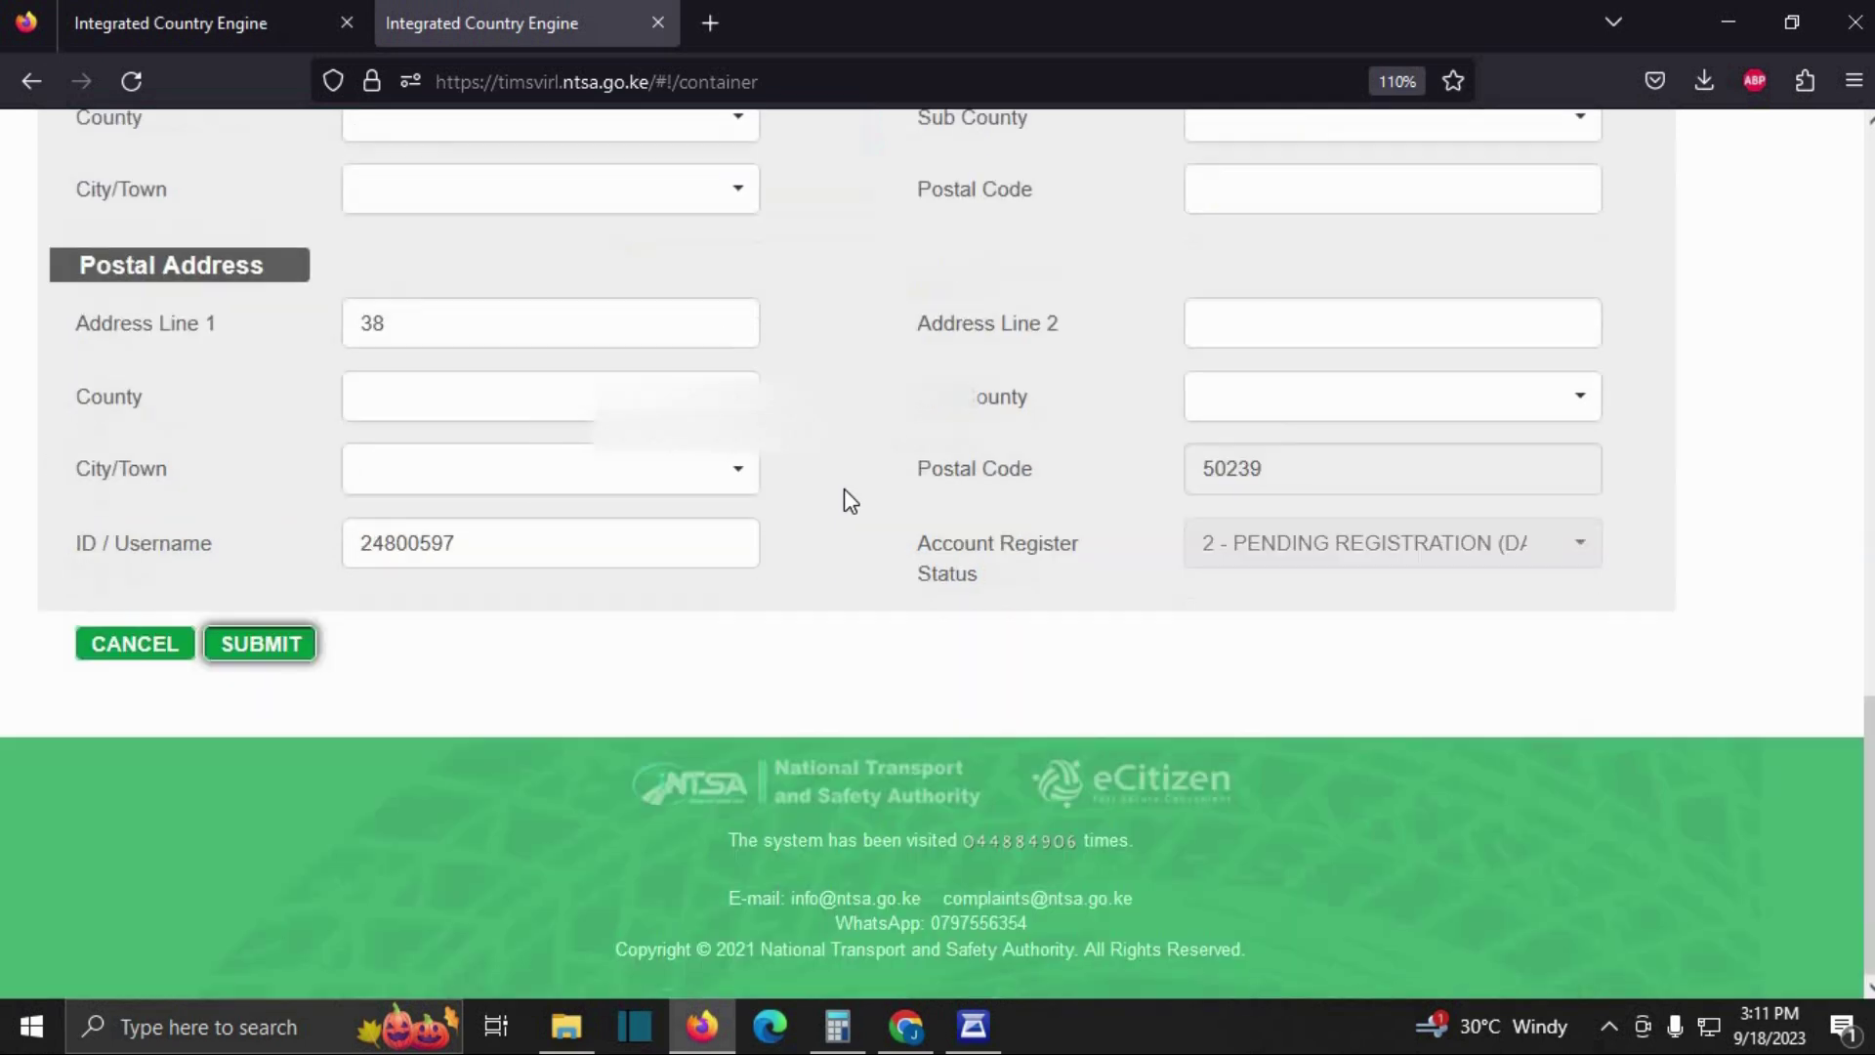
left_click(232, 640)
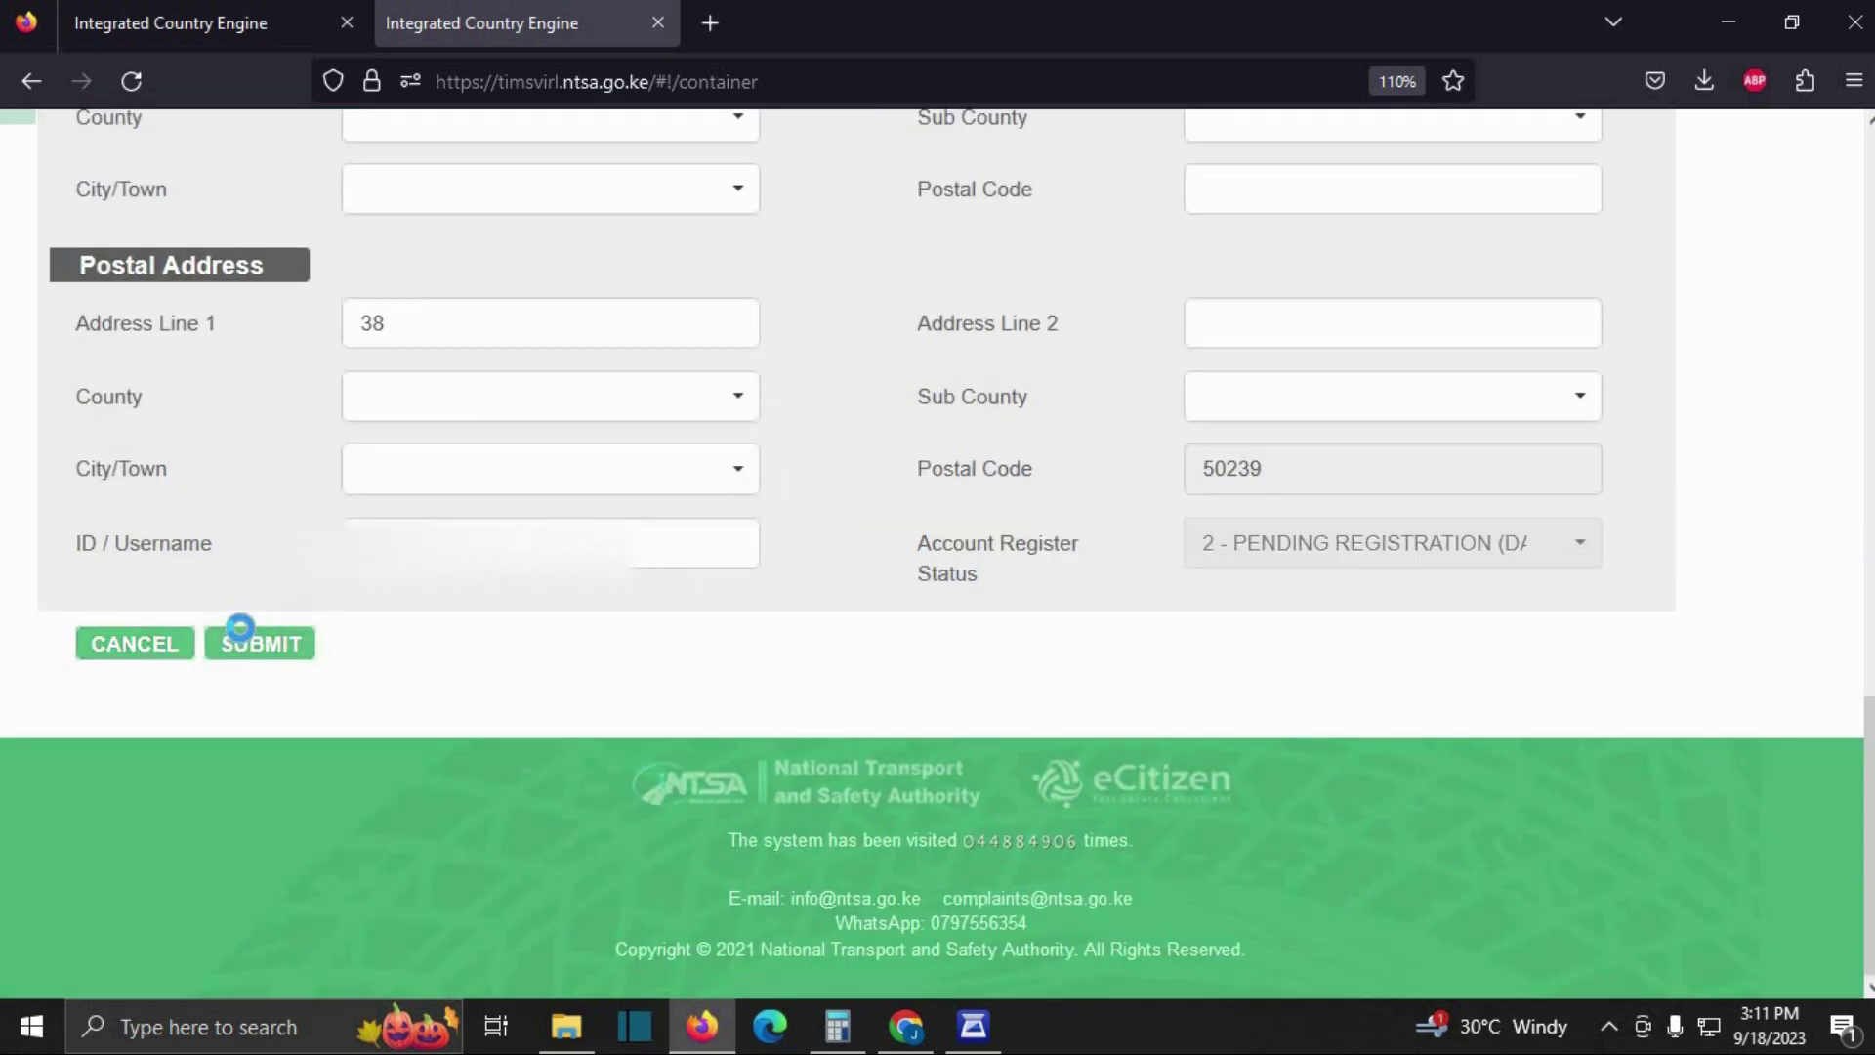